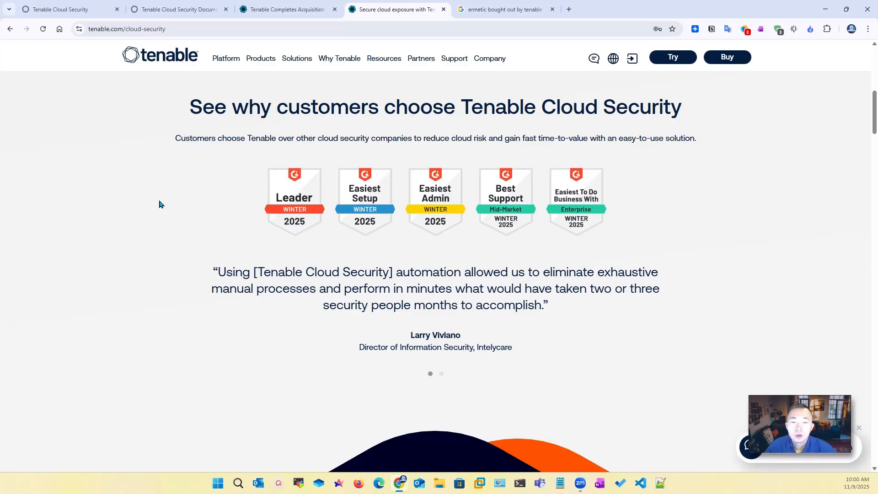
# Review the Tenable Cloud Security product page and the online coverage of Tenable's Ermetic acquisition, including the press release.
pyautogui.scroll(-2, 147, 213)
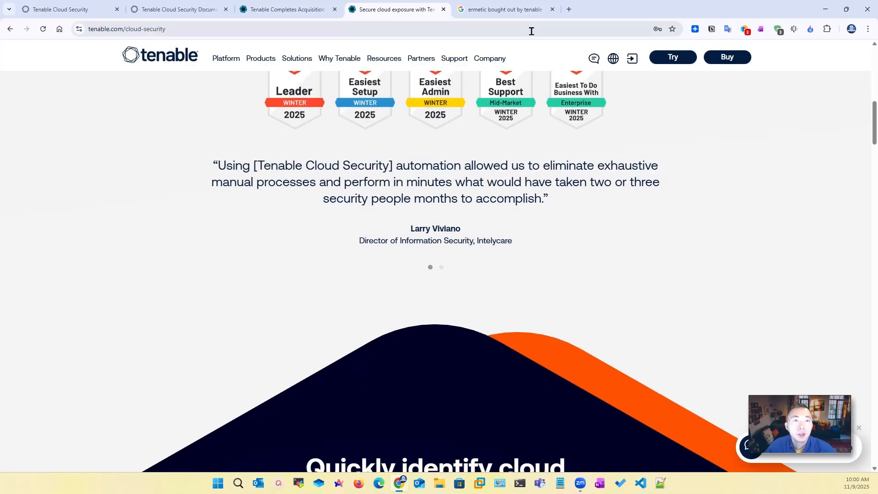
pyautogui.click(503, 9)
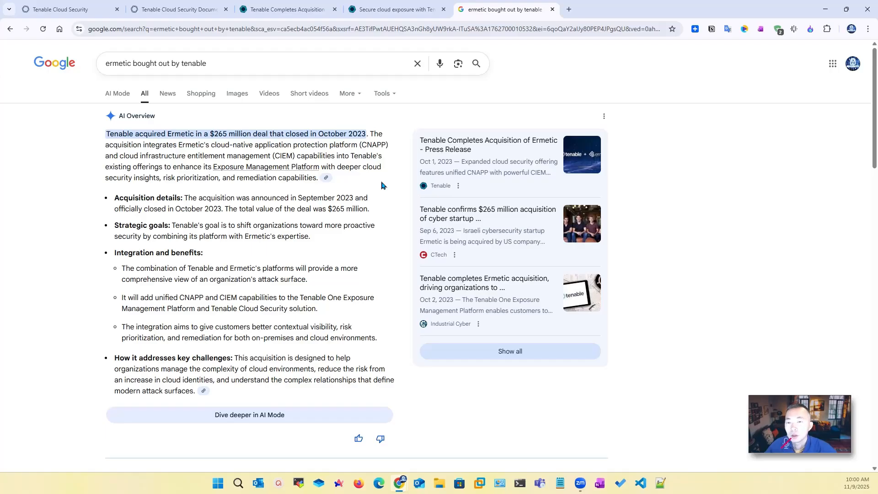
pyautogui.click(201, 10)
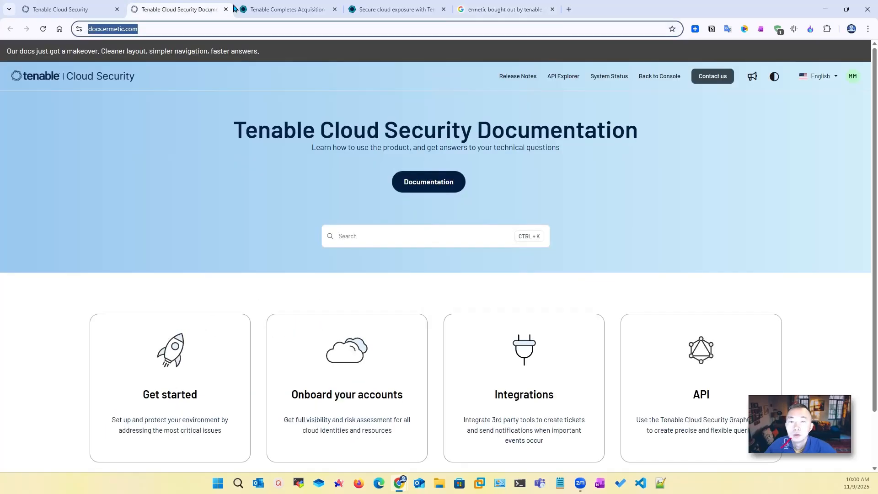
pyautogui.click(260, 7)
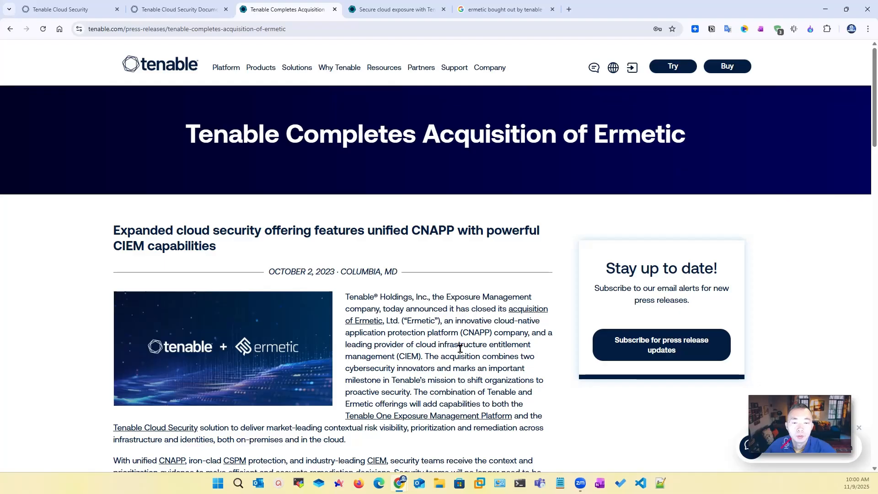
pyautogui.scroll(-3, 449, 338)
pyautogui.scroll(-2, 449, 337)
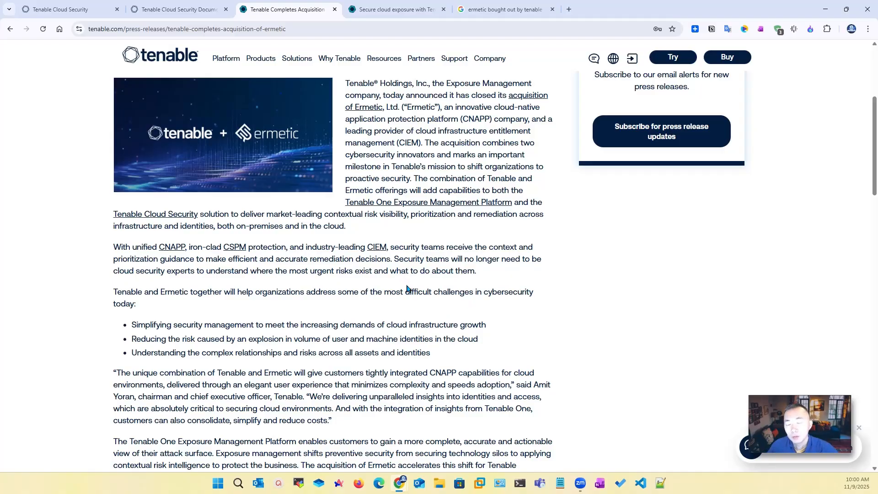
# Load docs.ermetic.com in the incognito window and choose Canada as the organization's login region.
pyautogui.click(66, 11)
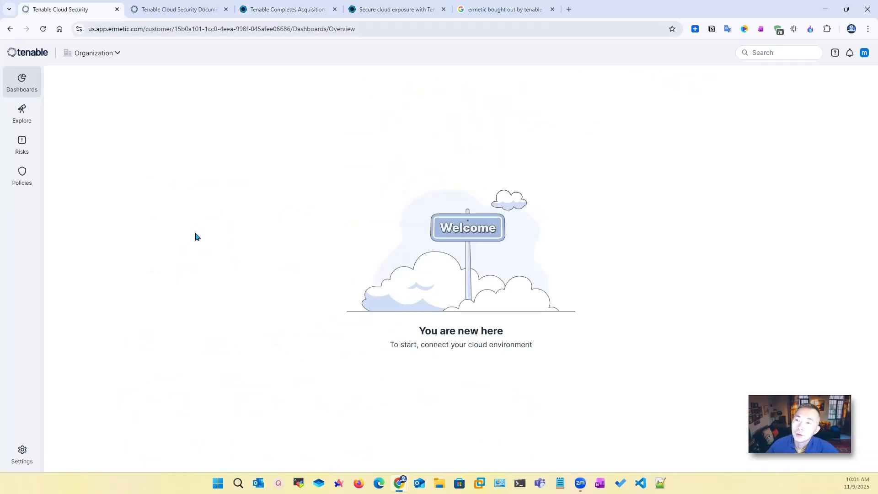
pyautogui.click(169, 10)
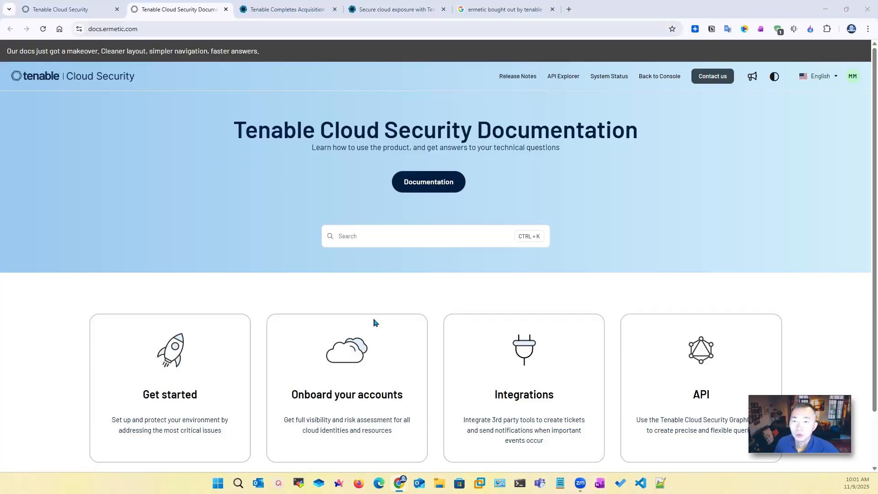
pyautogui.hotkey('alt', 'Tab')
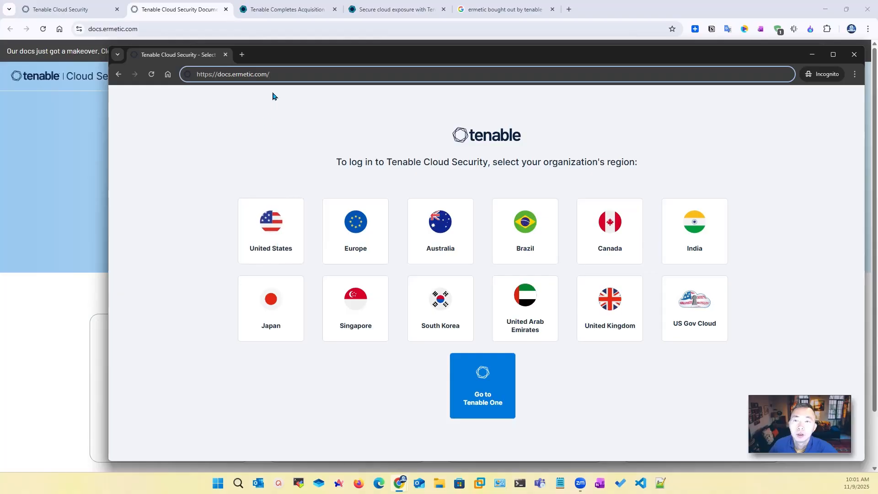
pyautogui.press('Return')
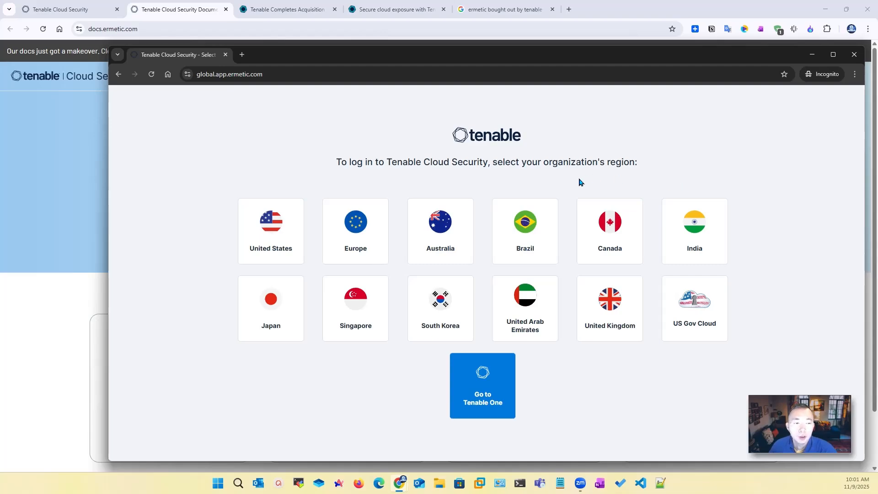
pyautogui.click(593, 223)
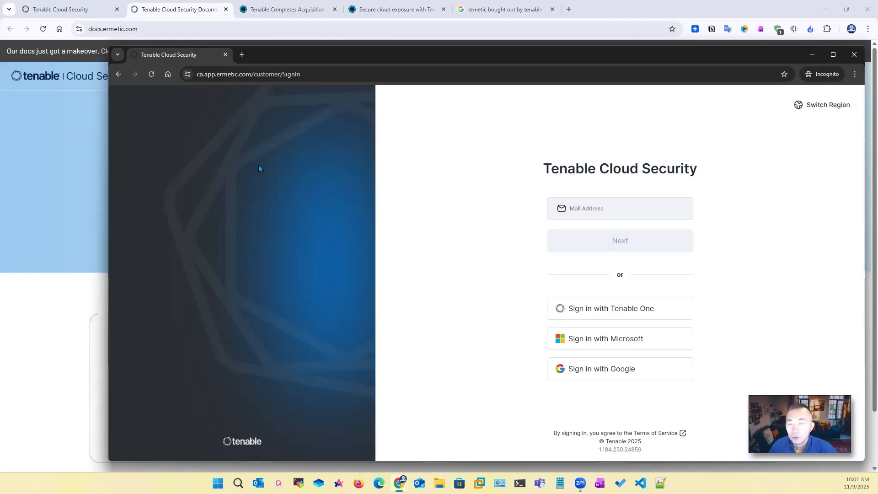
pyautogui.click(88, 165)
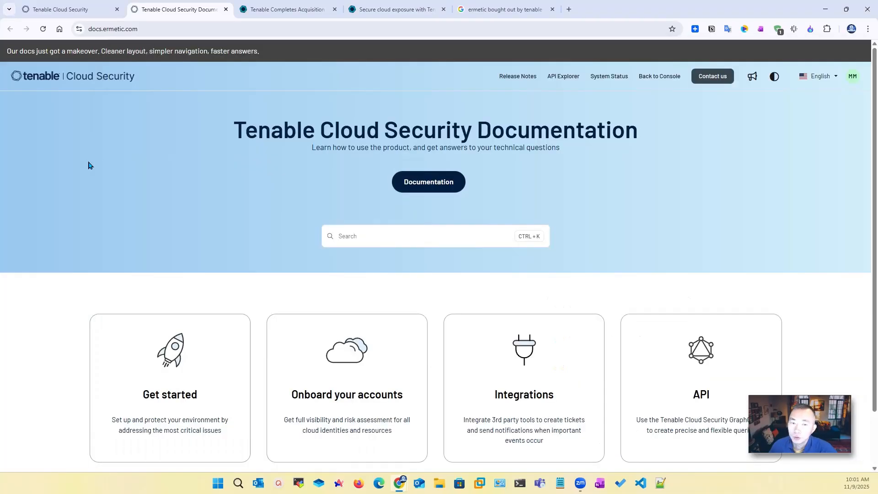
pyautogui.click(67, 7)
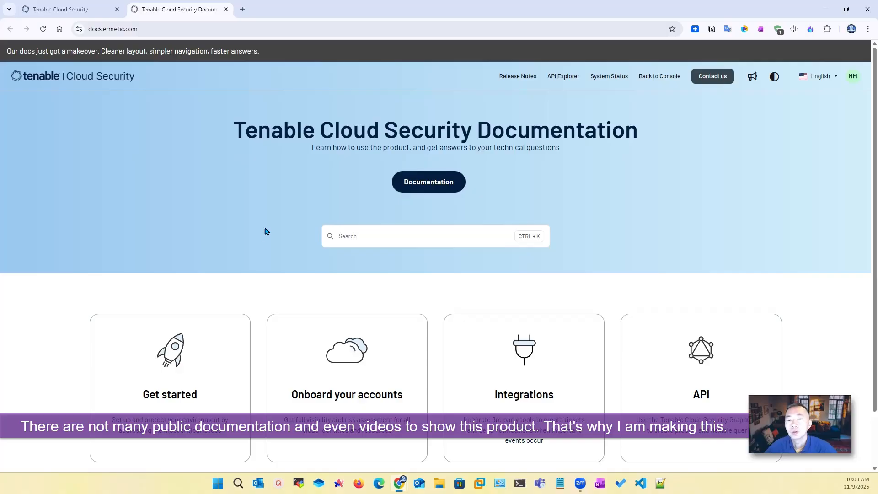
# Open the Get started documentation and read the Quick Start Guide from environment setup through scheduled reports and critical findings.
pyautogui.click(191, 347)
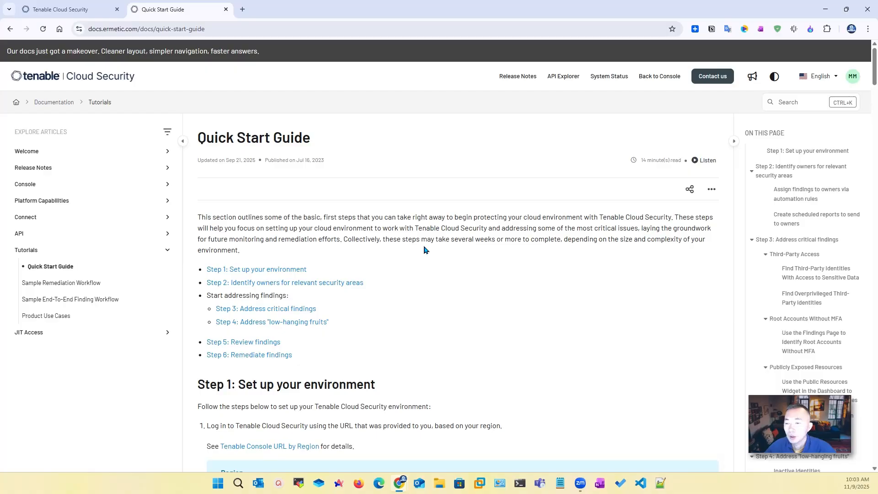
pyautogui.scroll(-2, 427, 263)
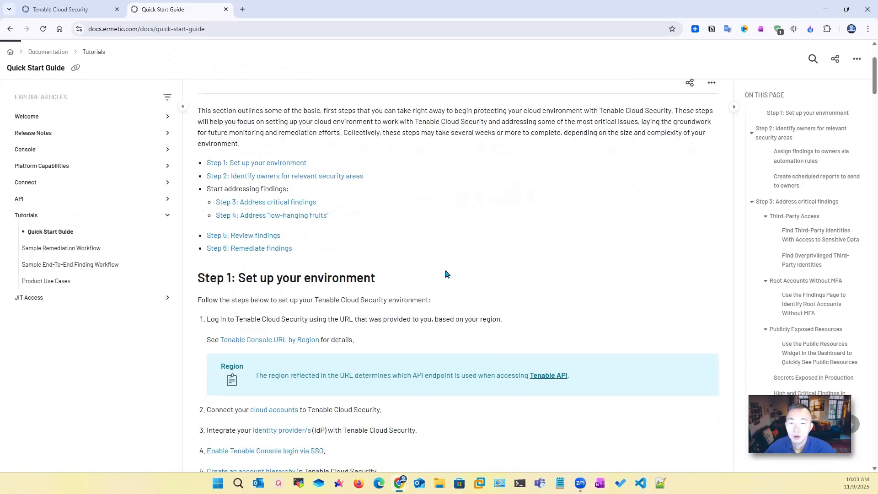
pyautogui.scroll(-2, 467, 280)
pyautogui.scroll(5, 468, 281)
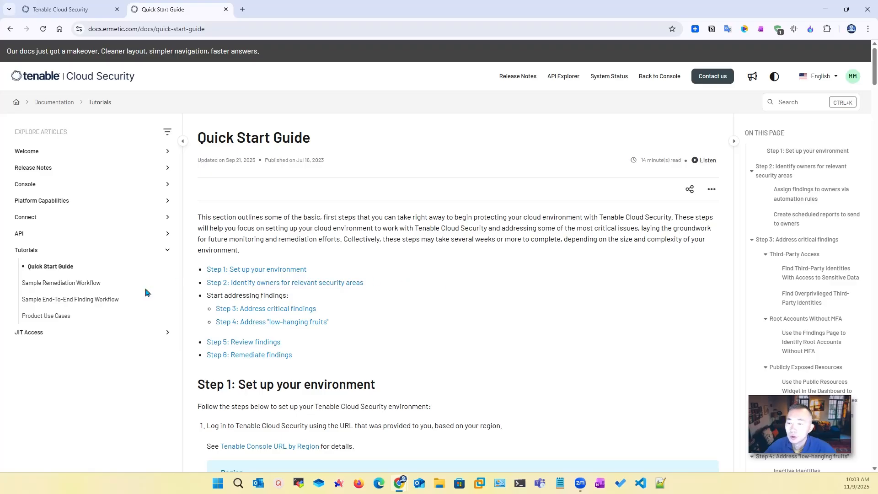
pyautogui.scroll(-10, 457, 256)
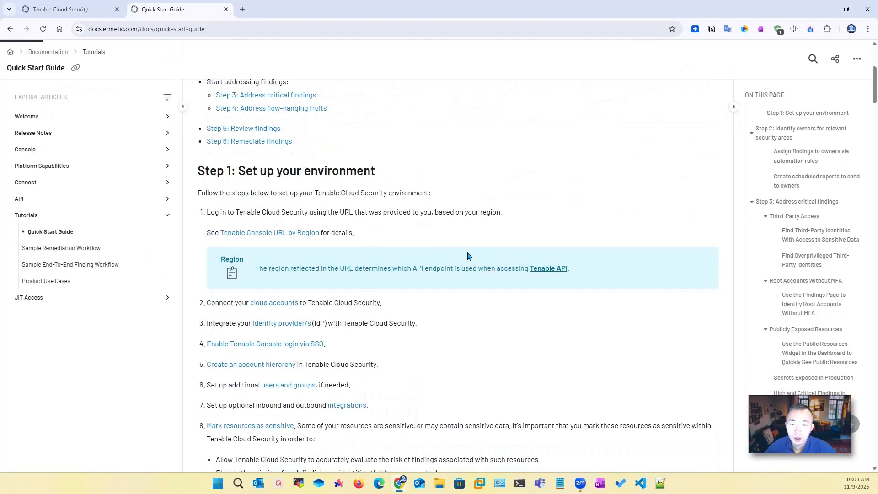
pyautogui.scroll(-10, 530, 288)
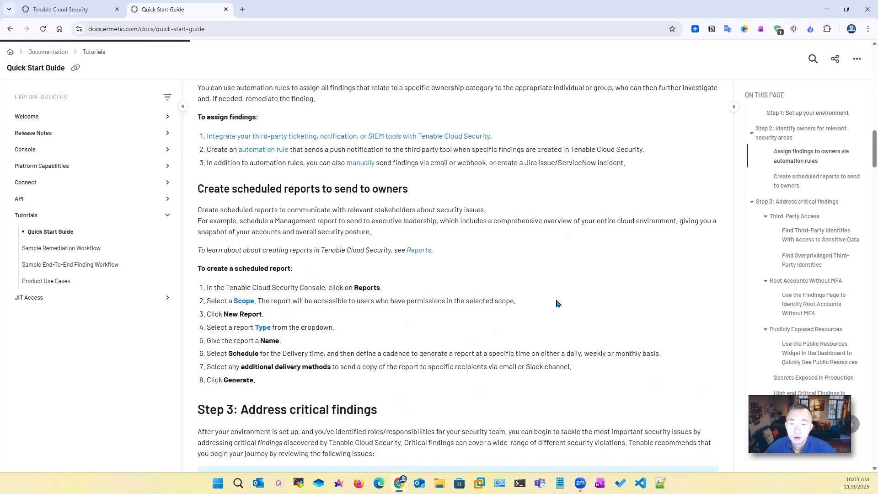
pyautogui.scroll(-3, 555, 303)
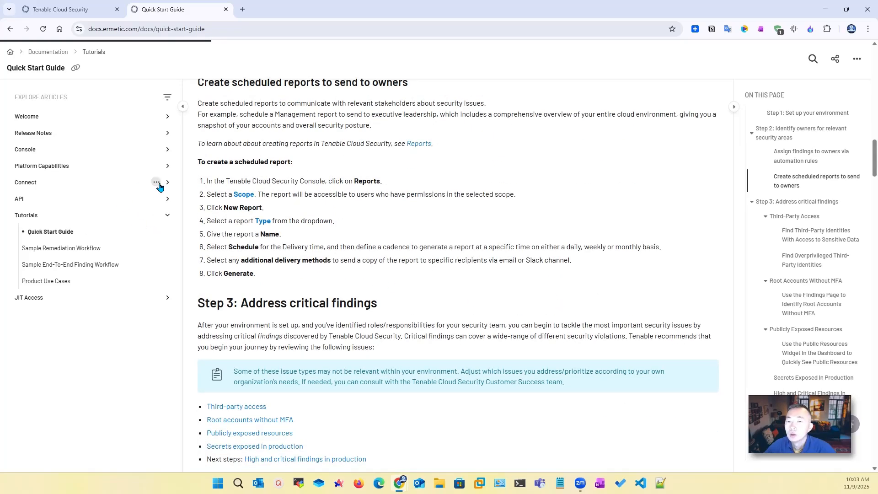
# Open the Azure section of the Connect documentation and look through the available integration articles.
pyautogui.click(156, 182)
pyautogui.click(98, 188)
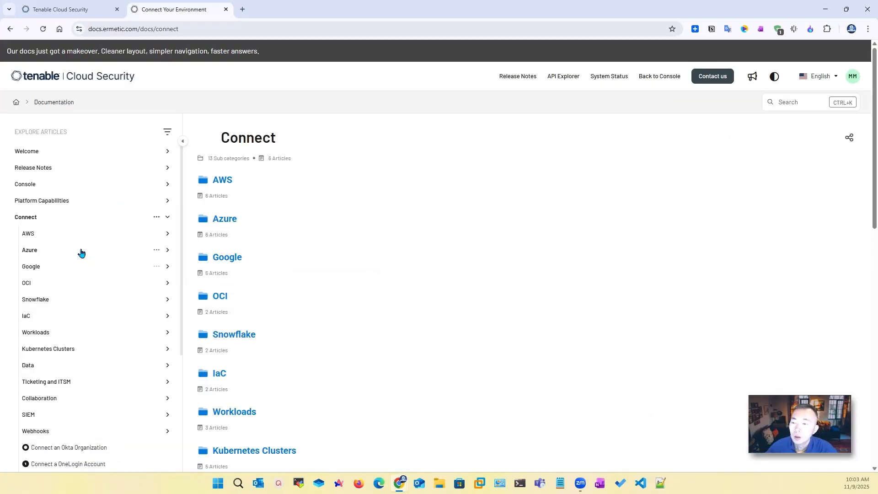
pyautogui.click(53, 252)
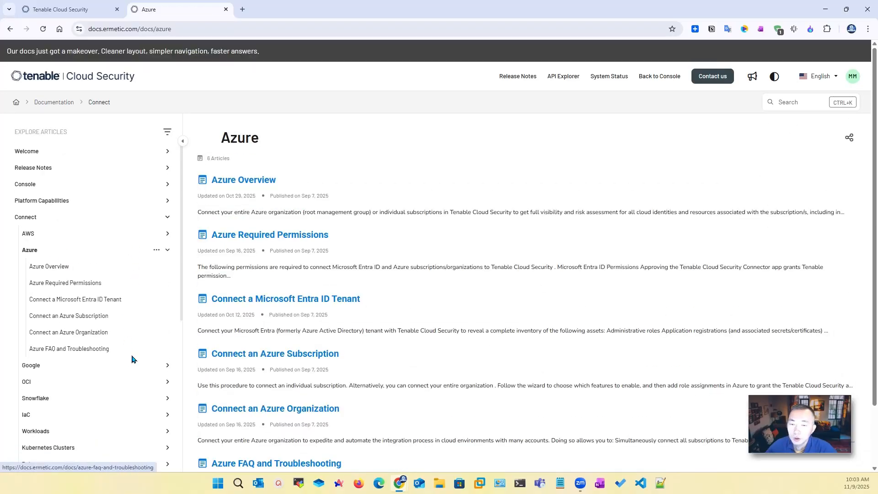
pyautogui.scroll(-8, 137, 361)
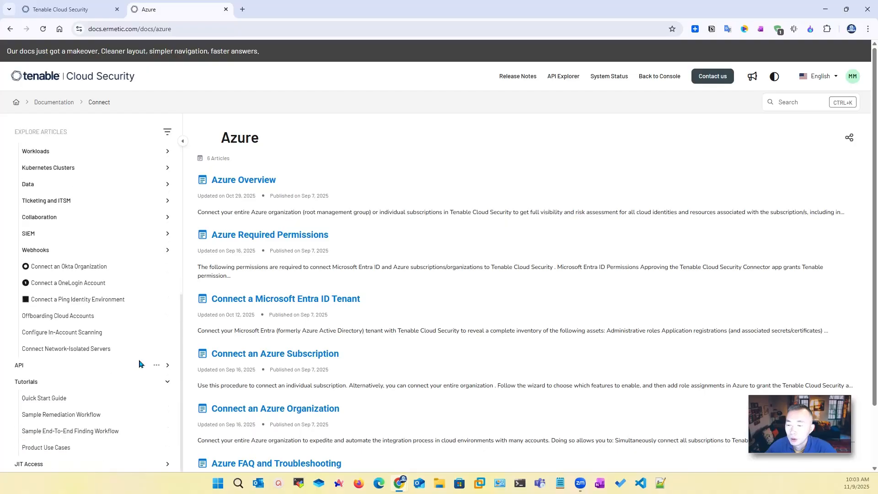
pyautogui.scroll(5, 142, 366)
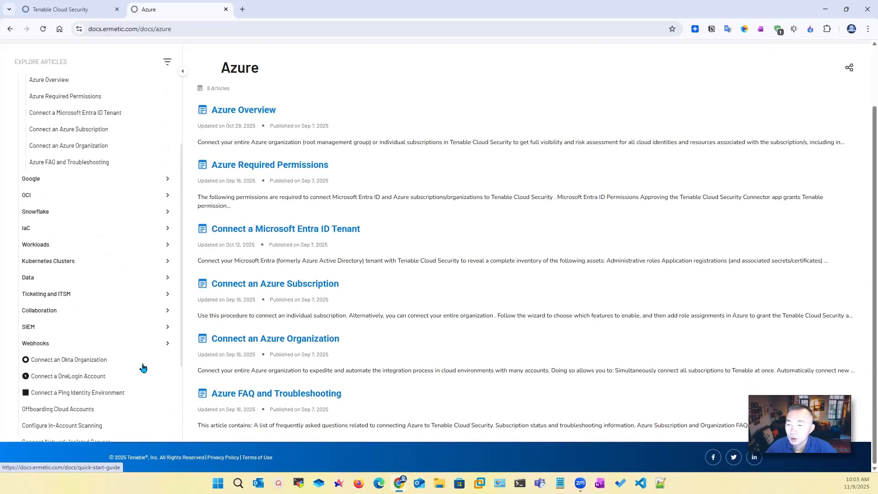
pyautogui.scroll(-5, 142, 365)
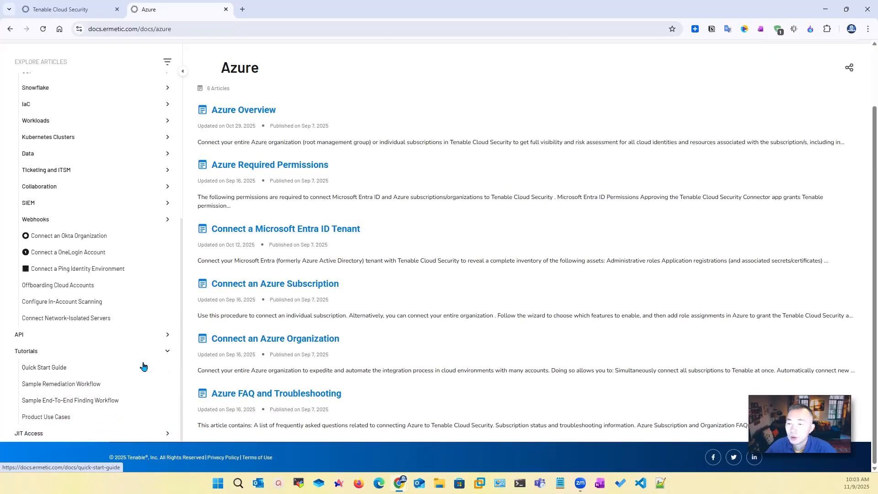
pyautogui.scroll(10, 142, 366)
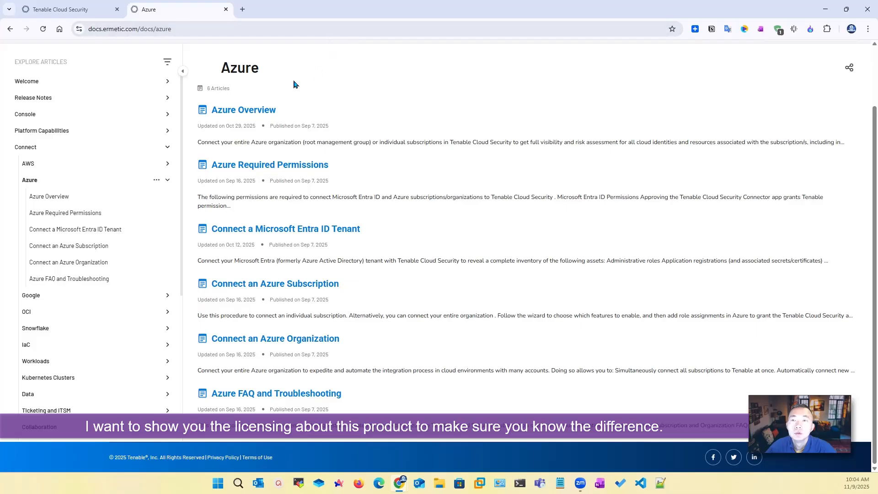
pyautogui.scroll(2, 302, 91)
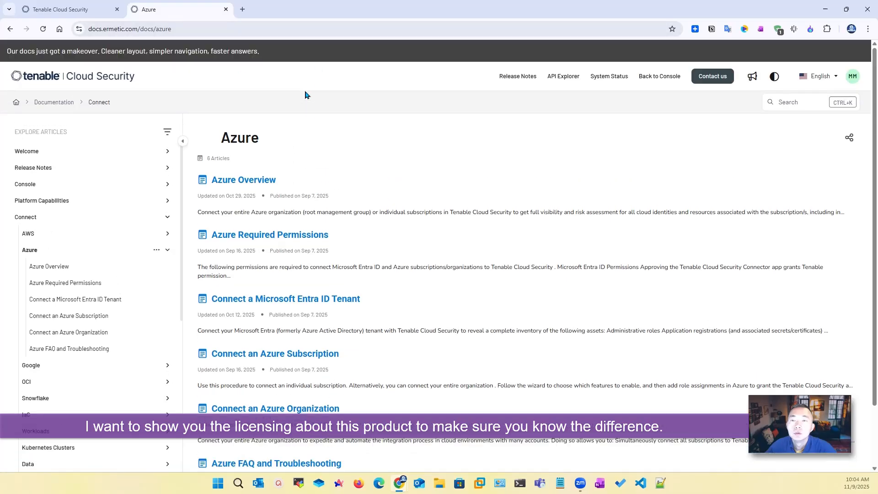
# Search the documentation for "License" and open the Licensing article in a new tab.
pyautogui.click(785, 106)
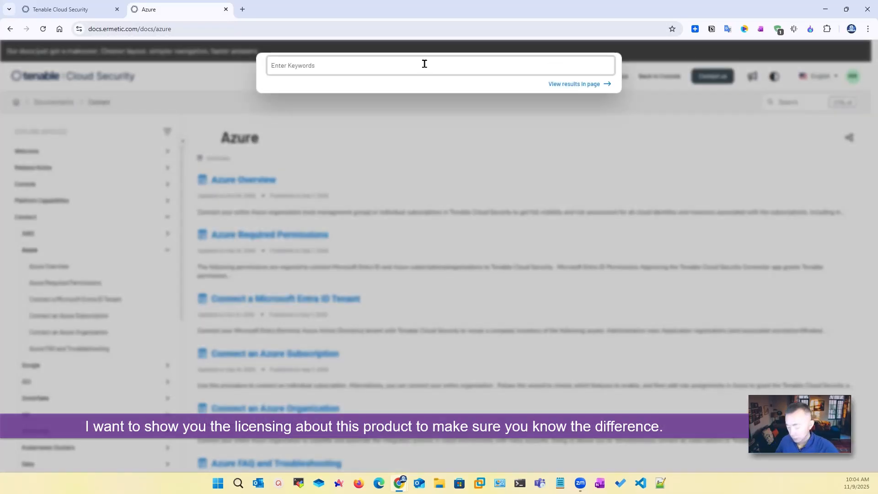
pyautogui.write('License')
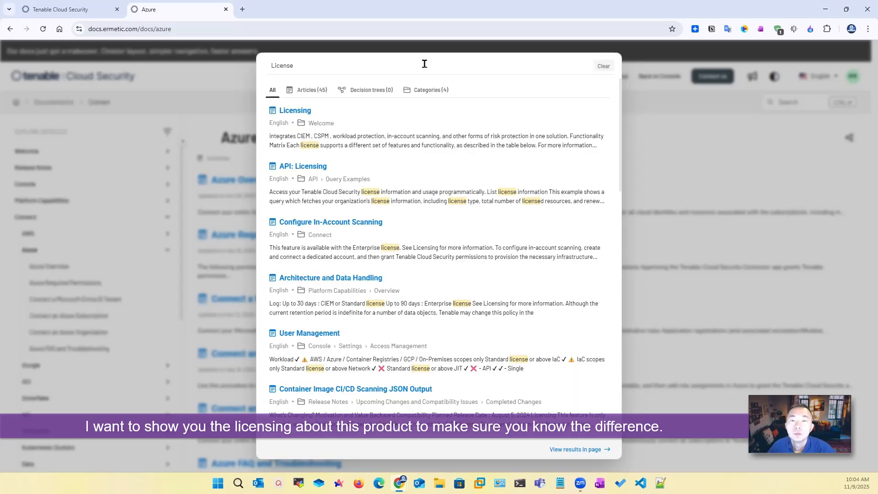
pyautogui.rightClick(303, 111)
pyautogui.click(333, 121)
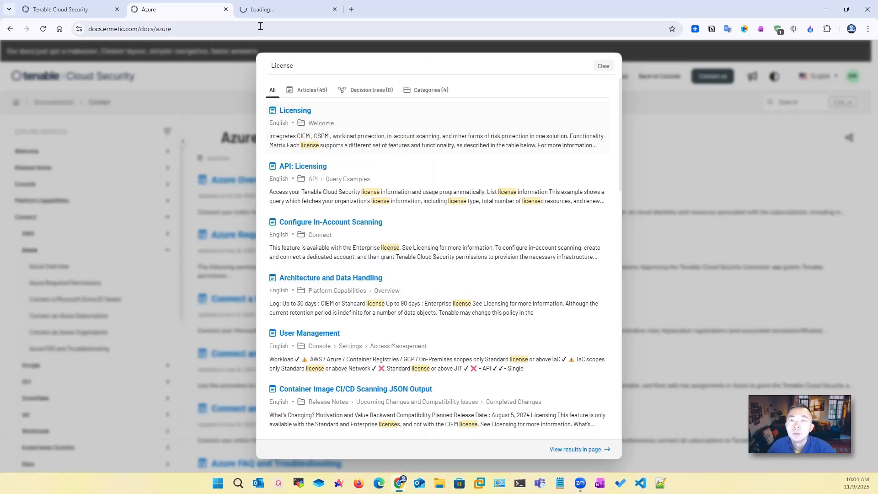
pyautogui.click(260, 11)
# Examine the license types and Functionality Matrix in the Licensing article, highlighting the Standard and Enterprise headings.
pyautogui.scroll(-7, 459, 256)
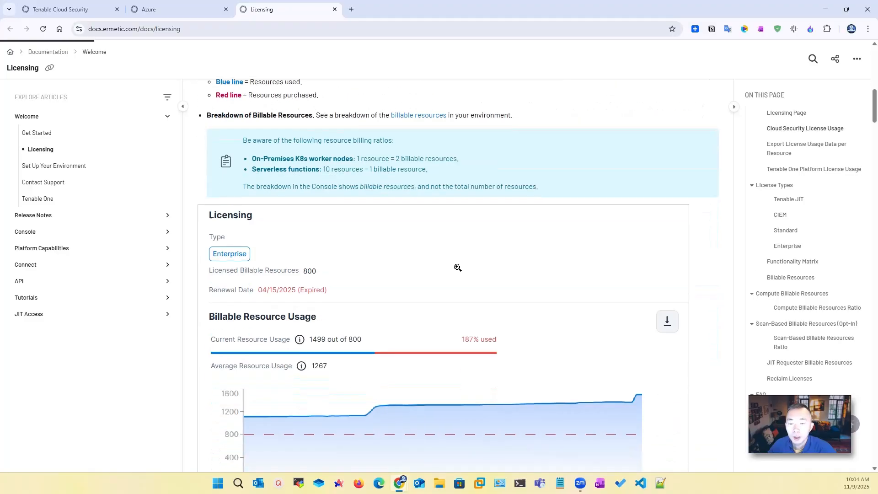
pyautogui.scroll(-15, 451, 263)
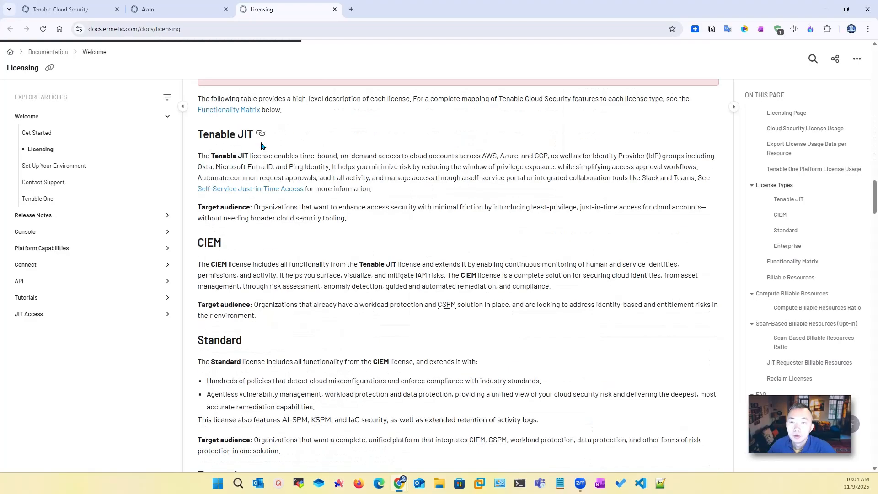
pyautogui.scroll(-2, 302, 274)
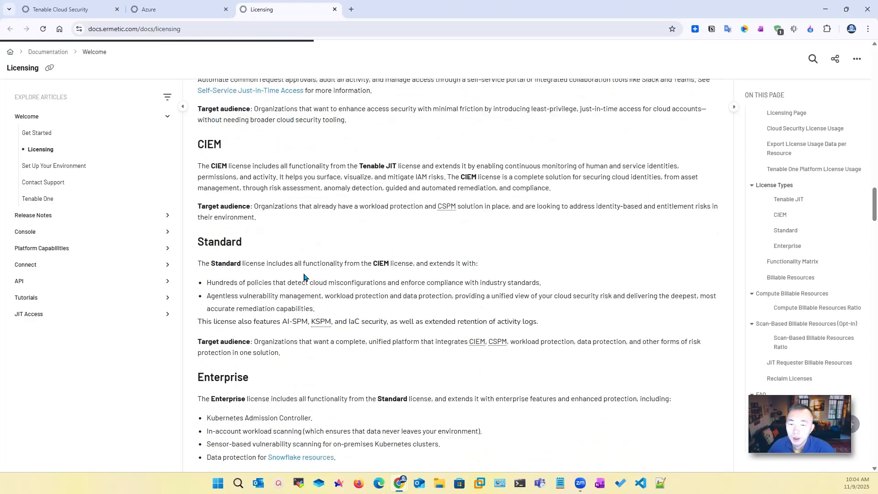
pyautogui.doubleClick(224, 233)
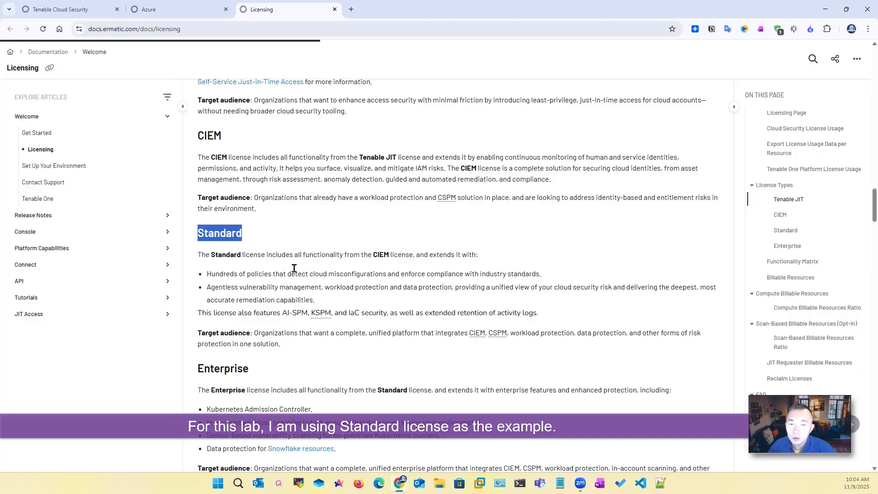
pyautogui.scroll(-5, 315, 252)
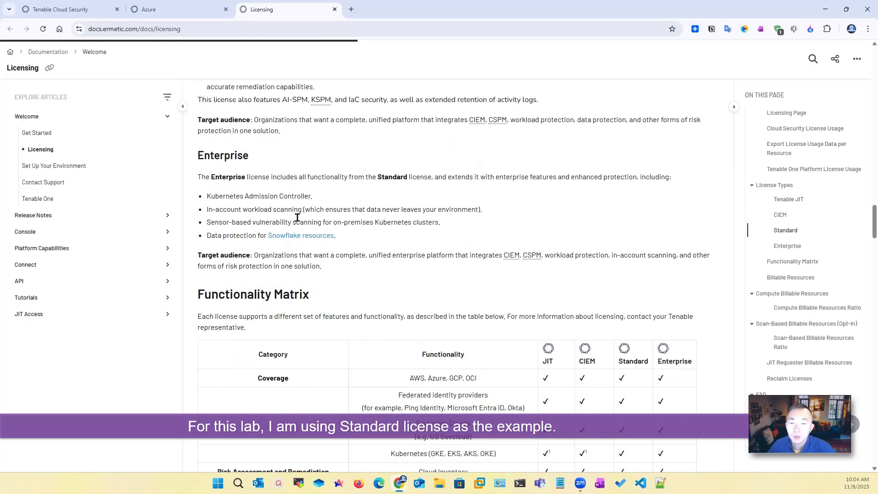
pyautogui.scroll(-2, 297, 217)
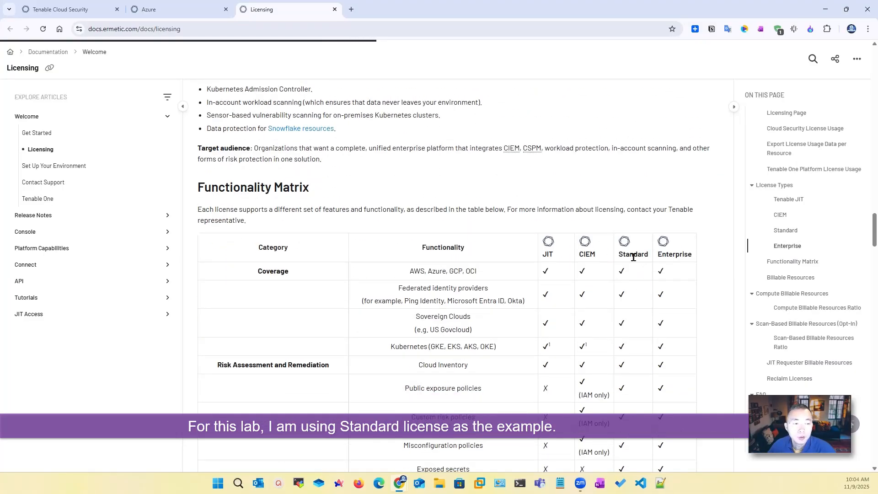
pyautogui.scroll(2, 274, 192)
pyautogui.moveTo(264, 158); pyautogui.dragTo(197, 150)
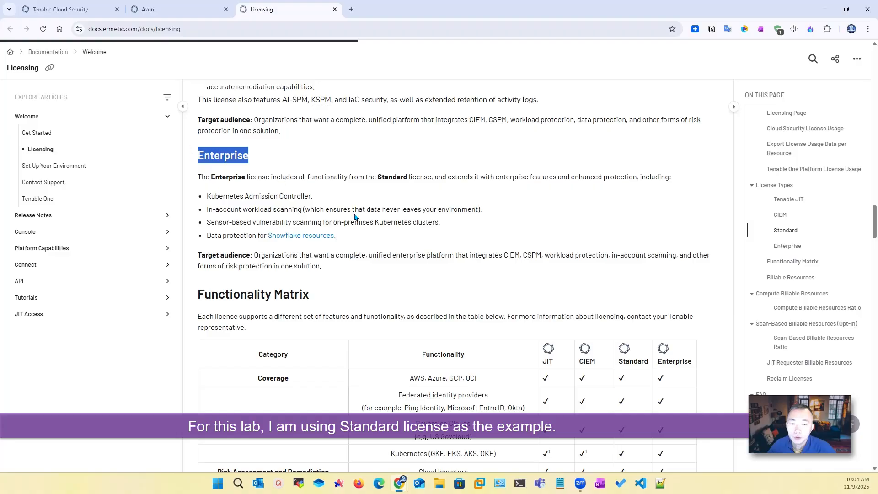
# Examine the Functionality Matrix through its last category, comparing the features included in the Standard and Enterprise licenses.
pyautogui.scroll(-5, 354, 216)
pyautogui.scroll(-2, 676, 254)
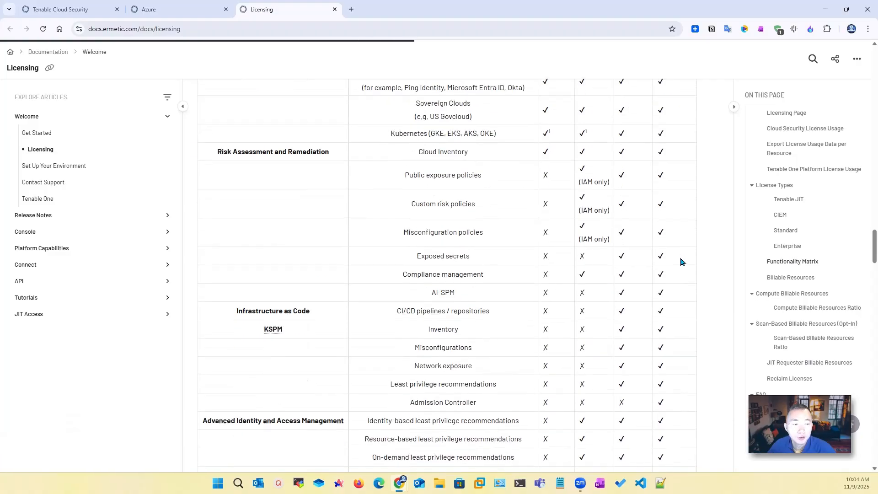
pyautogui.scroll(-9, 680, 261)
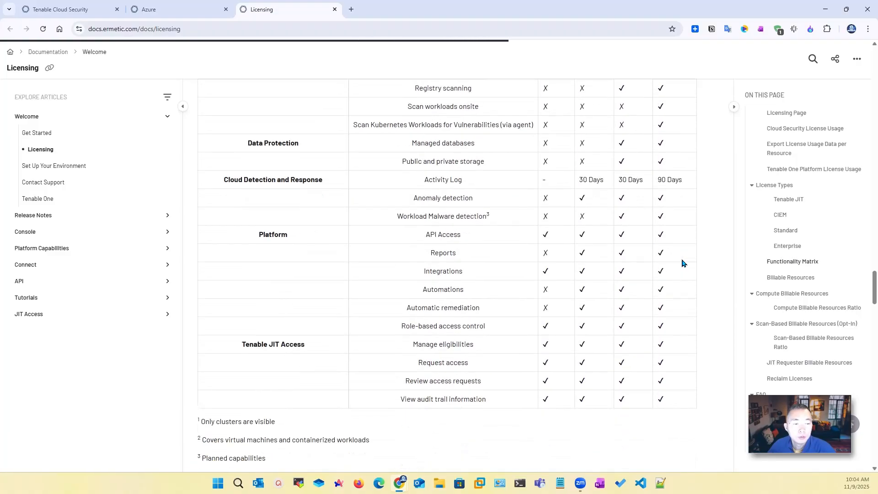
pyautogui.scroll(-2, 682, 262)
pyautogui.scroll(5, 682, 262)
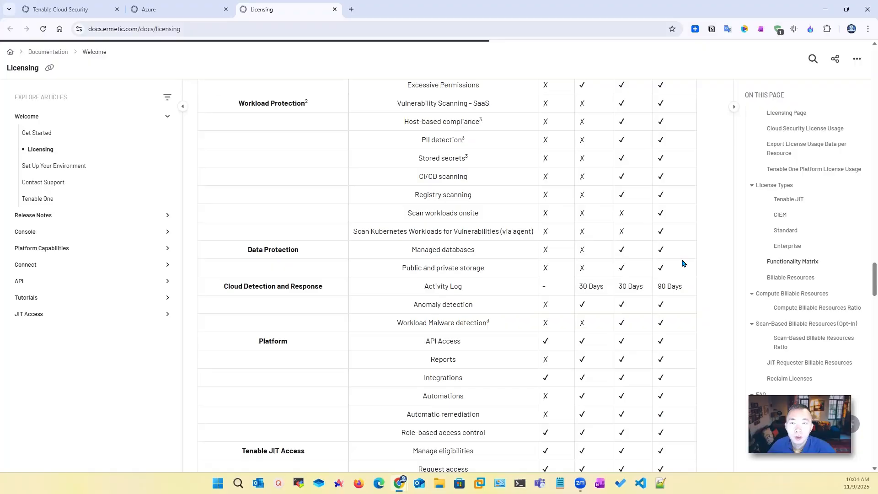
pyautogui.scroll(2, 682, 263)
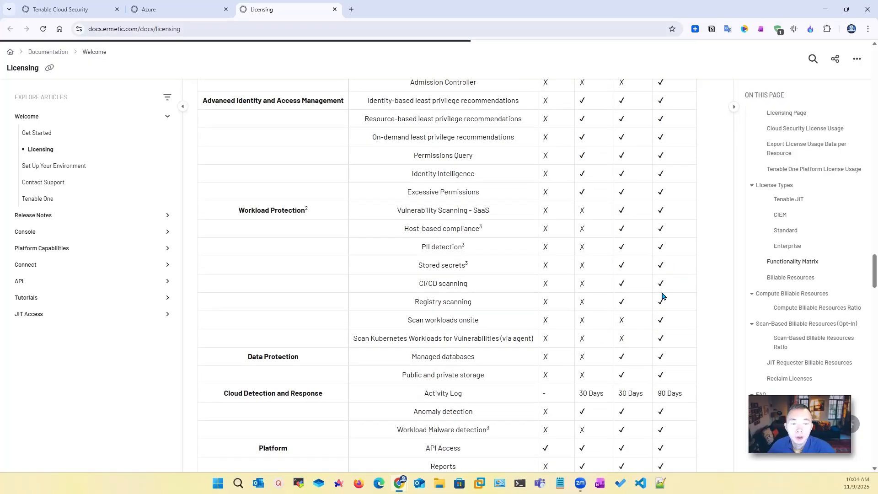
pyautogui.scroll(4, 398, 205)
pyautogui.scroll(6, 646, 325)
pyautogui.scroll(-10, 643, 327)
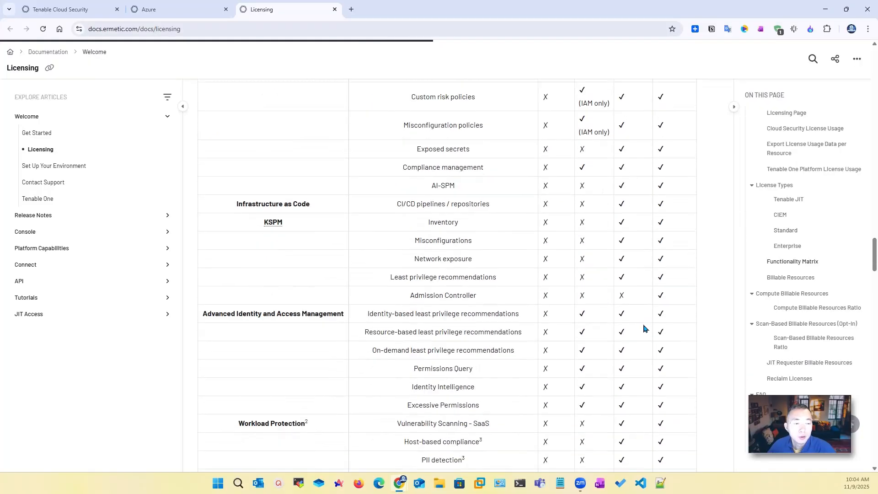
pyautogui.scroll(2, 634, 223)
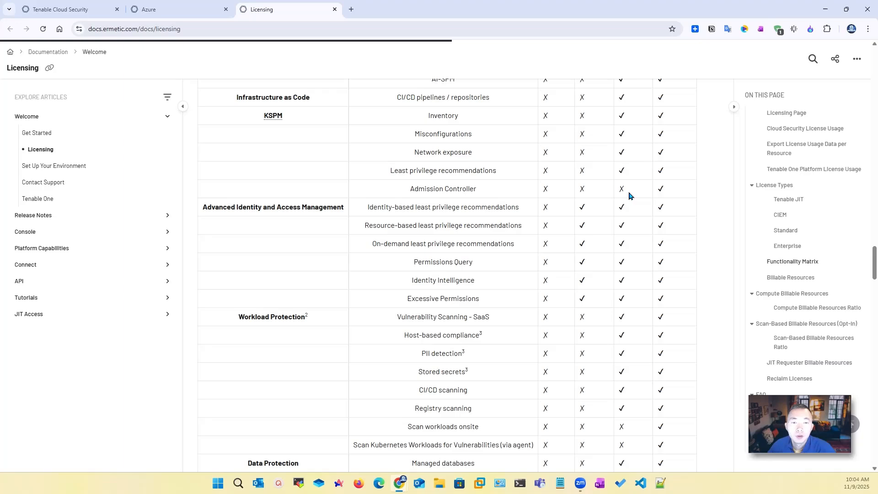
# Highlight the Admission Controller, Scan workloads onsite and Scan Kubernetes Workloads for Vulnerabilities rows in the Functionality Matrix.
pyautogui.moveTo(488, 190); pyautogui.dragTo(396, 188)
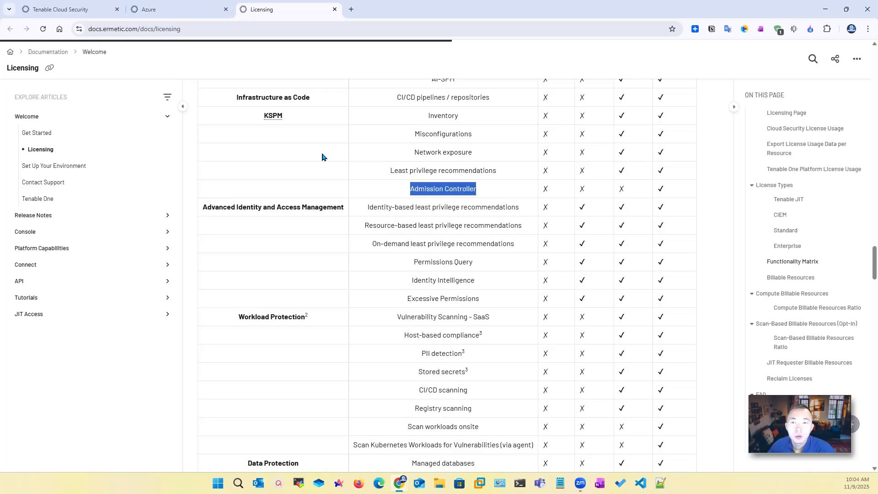
pyautogui.scroll(2, 302, 201)
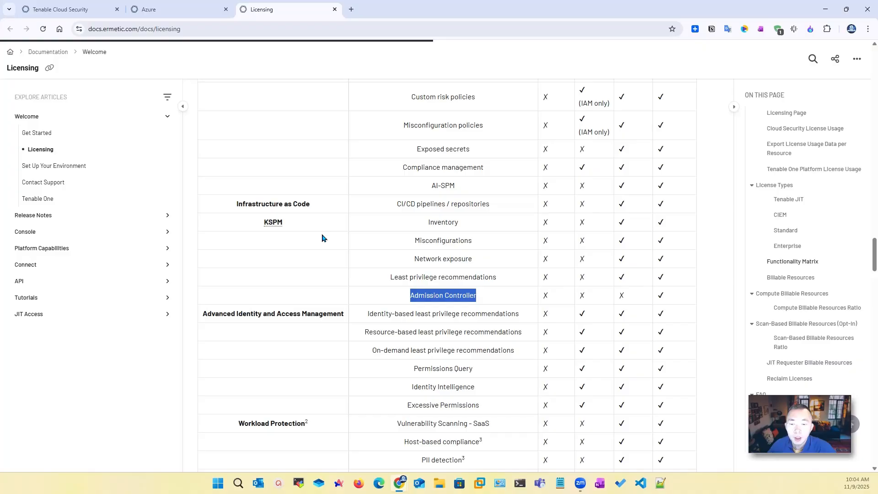
pyautogui.scroll(-2, 327, 241)
pyautogui.scroll(-2, 626, 317)
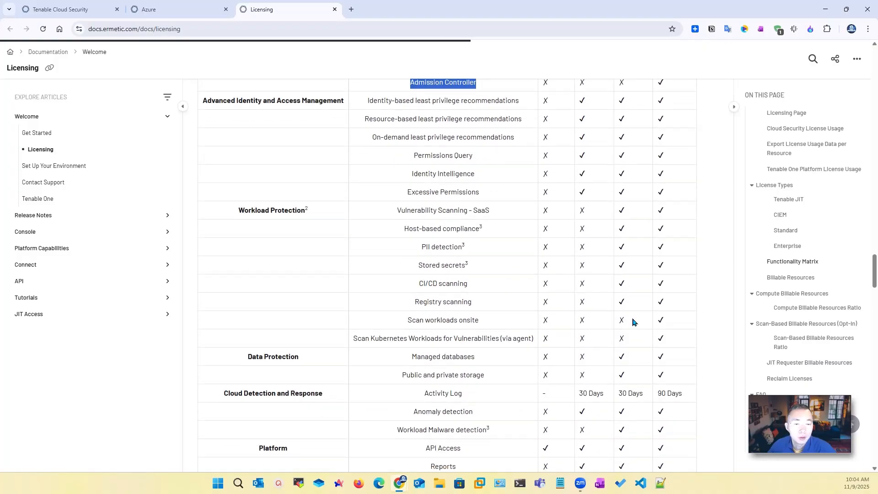
pyautogui.moveTo(399, 320); pyautogui.dragTo(492, 323)
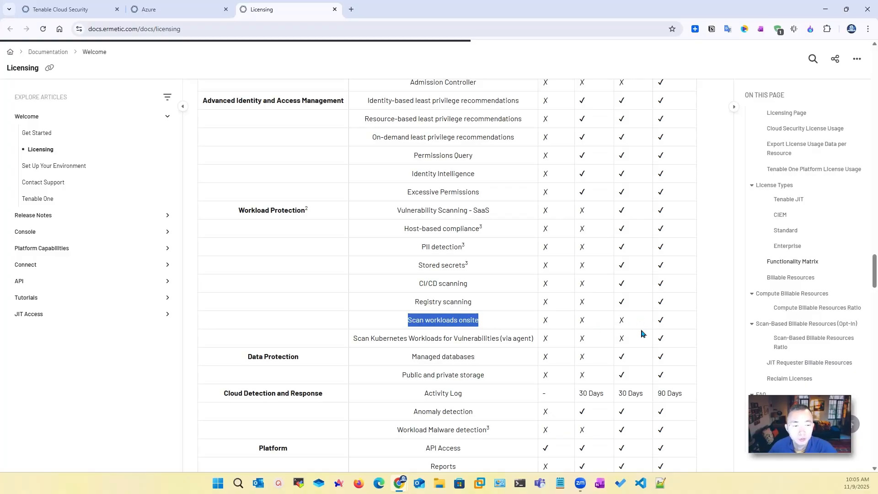
pyautogui.click(353, 341)
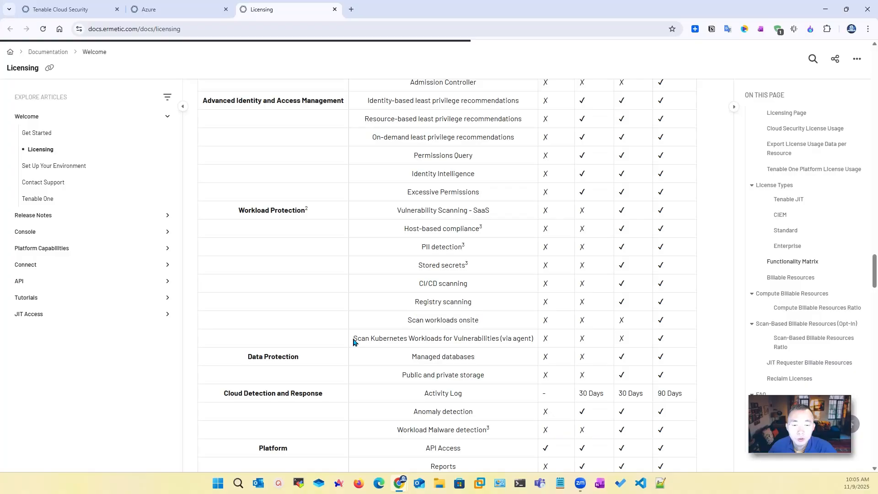
pyautogui.moveTo(354, 341); pyautogui.dragTo(539, 341)
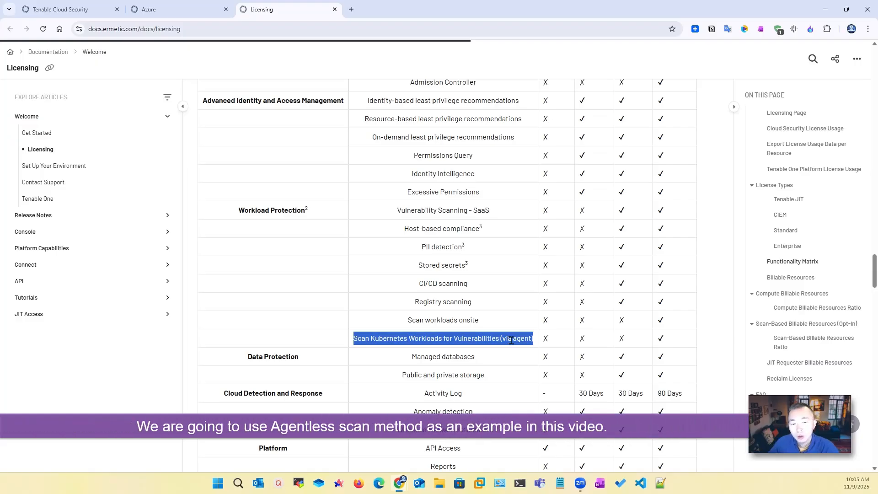
pyautogui.scroll(12, 514, 342)
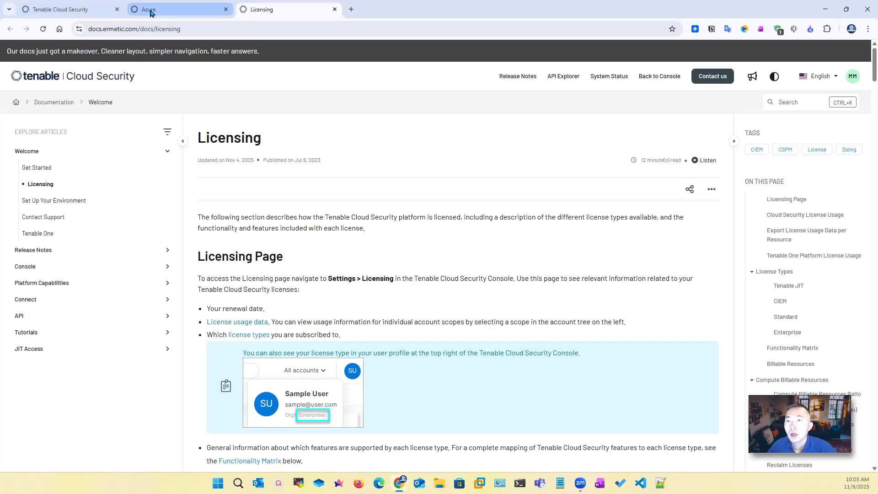
# Review the console's welcome message about connecting a cloud environment, the Azure documentation articles and the Default Directory overview in the Azure portal.
pyautogui.click(92, 13)
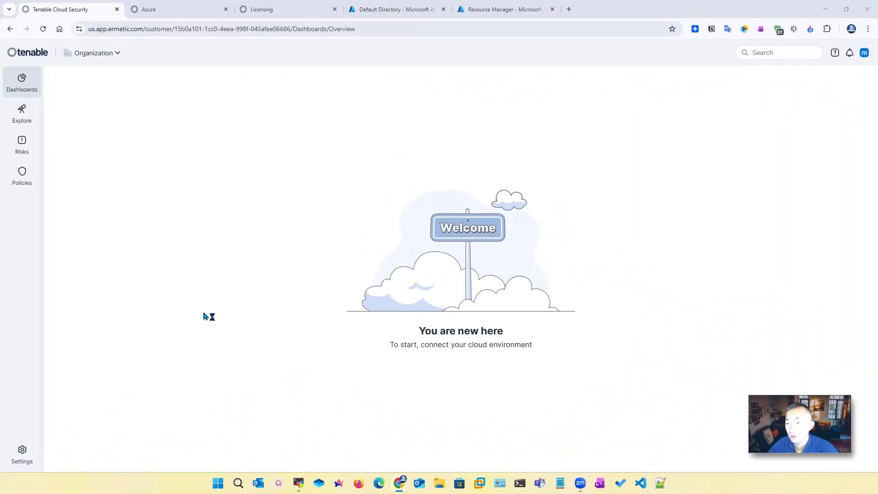
pyautogui.moveTo(368, 327); pyautogui.dragTo(388, 326)
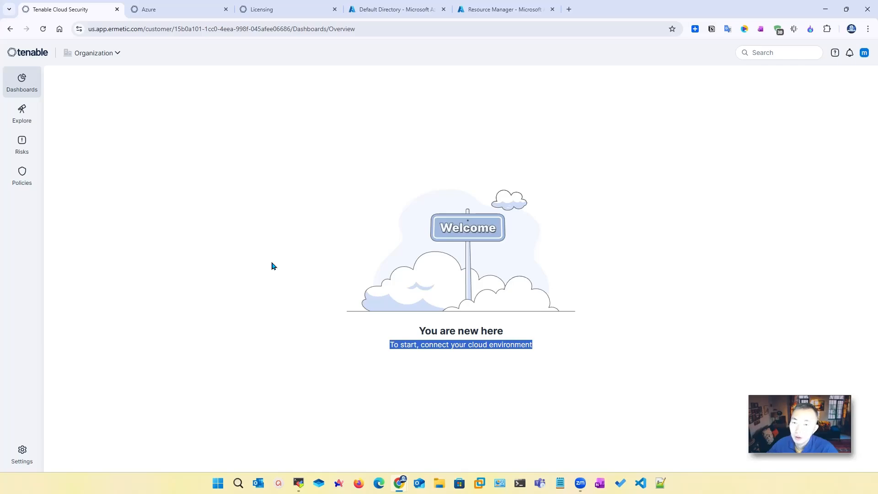
pyautogui.click(178, 11)
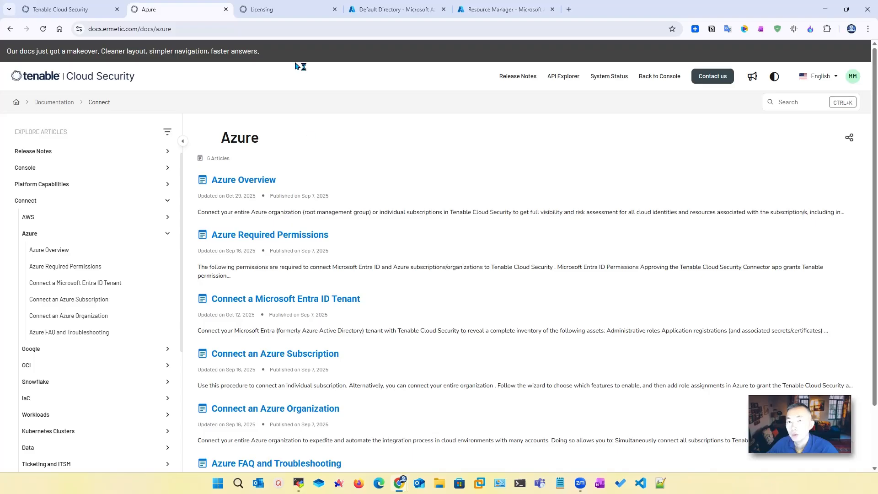
pyautogui.click(424, 14)
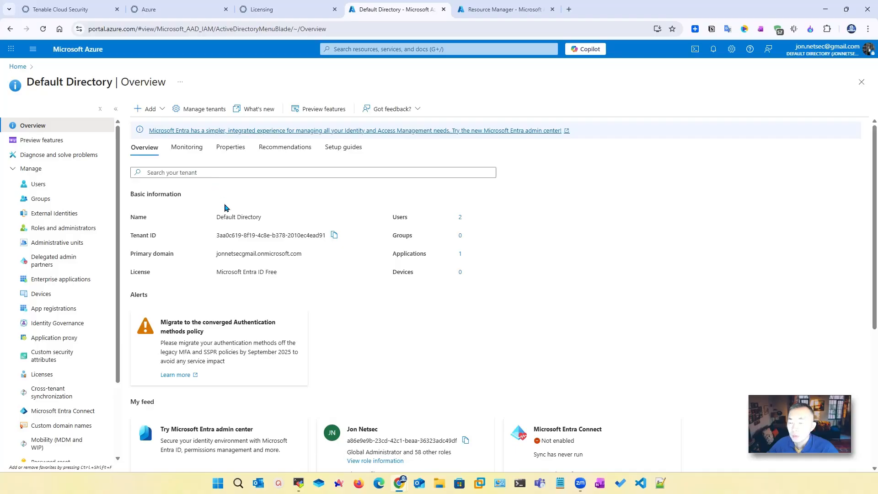
# Return to the Tenable console, start adding an Azure Organization integration and check which Microsoft Entra ID tenants can be selected.
pyautogui.click(75, 8)
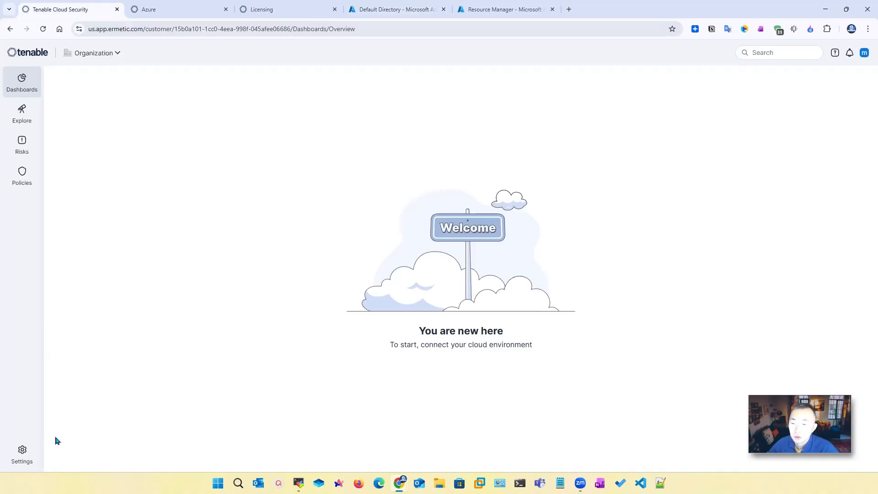
pyautogui.click(22, 453)
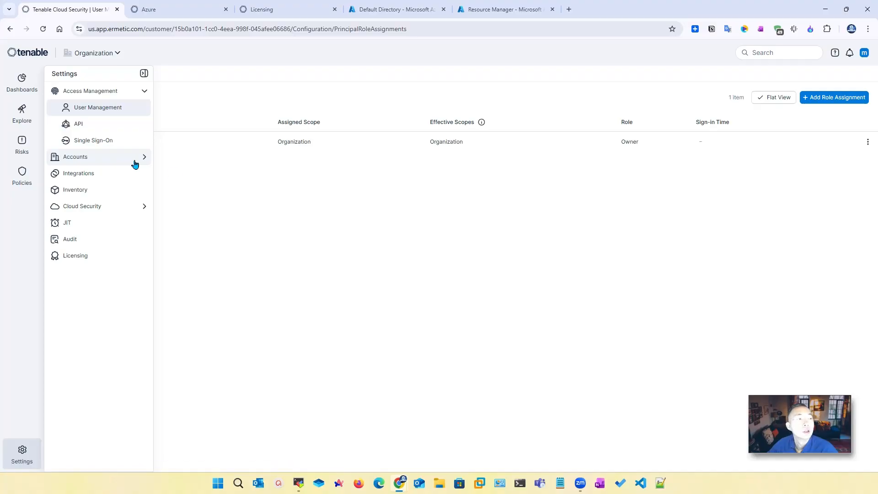
pyautogui.moveTo(21, 453)
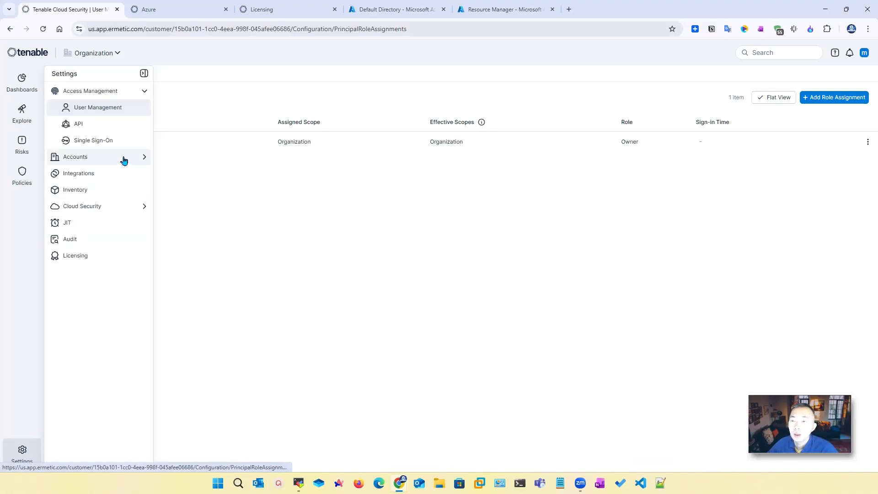
pyautogui.click(129, 177)
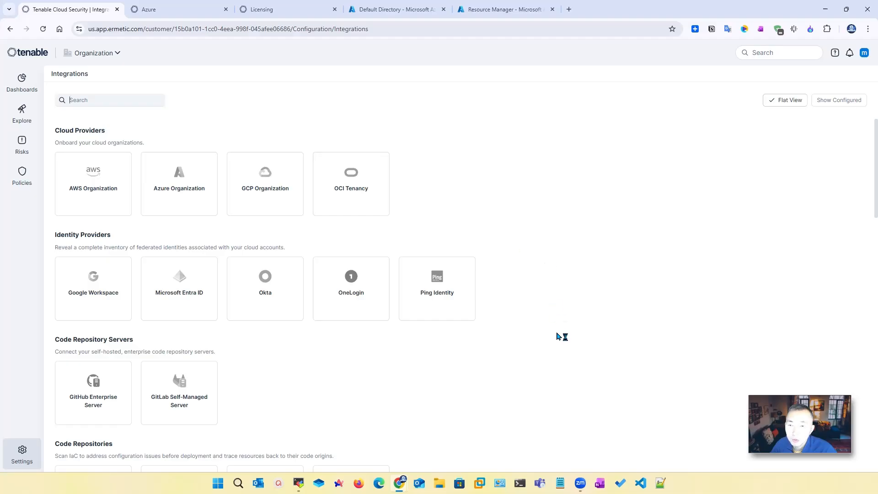
pyautogui.click(185, 181)
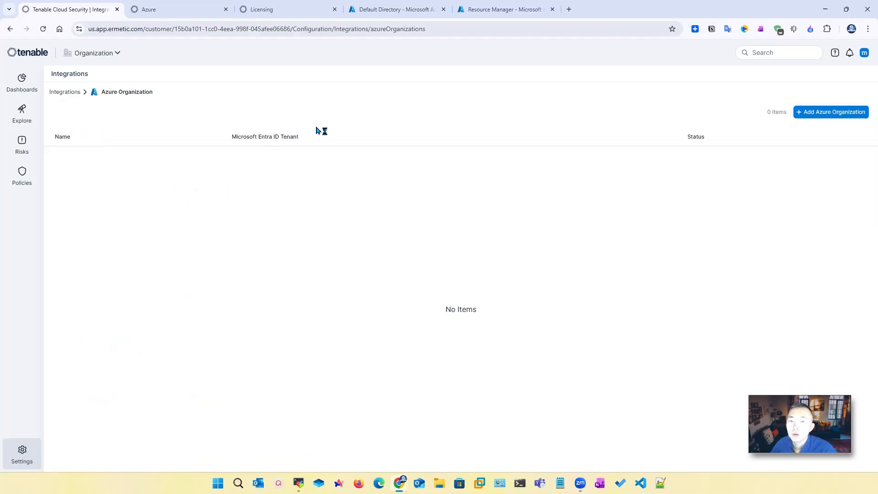
pyautogui.click(821, 118)
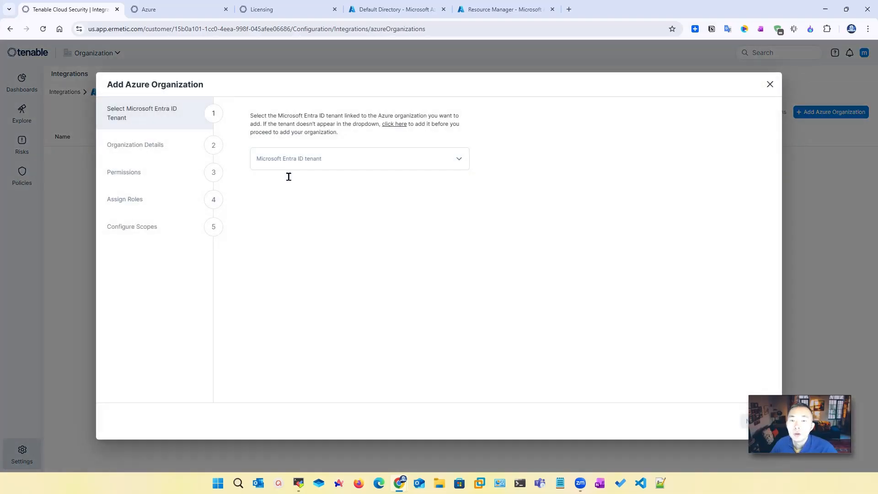
pyautogui.click(313, 160)
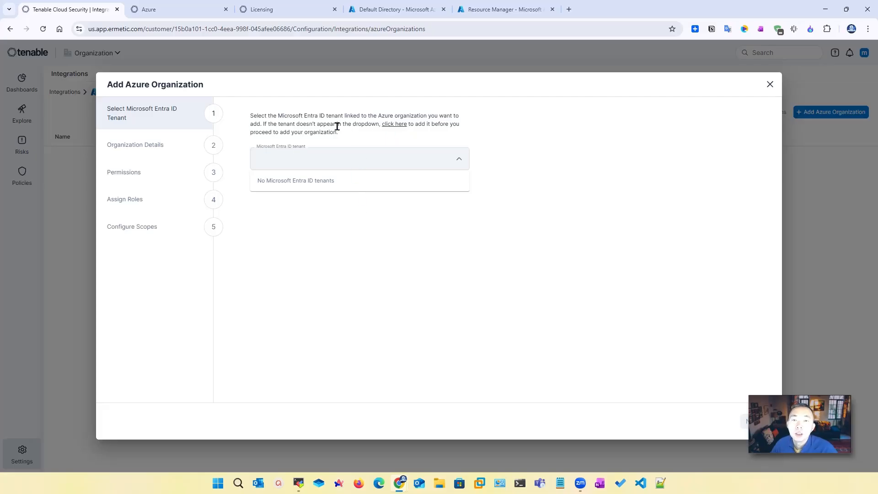
pyautogui.click(378, 137)
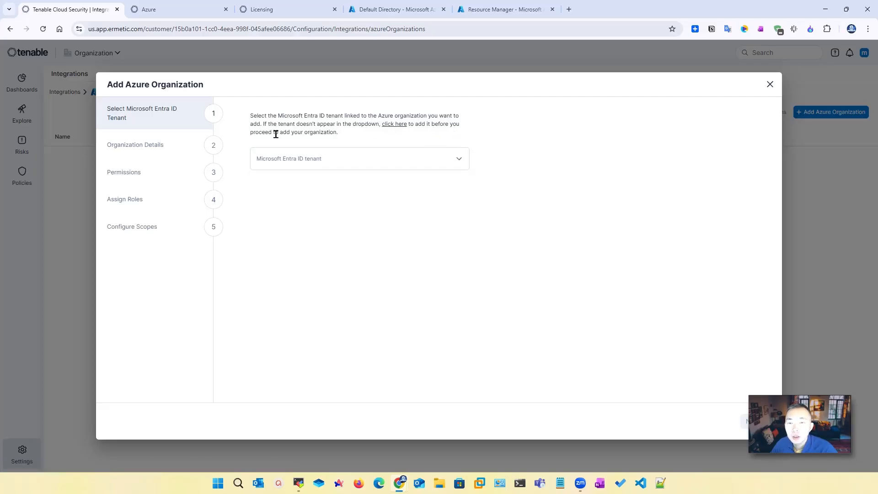
# Leave the Azure organization wizard for the Microsoft Entra ID integration and open its form for adding a tenant.
pyautogui.click(386, 124)
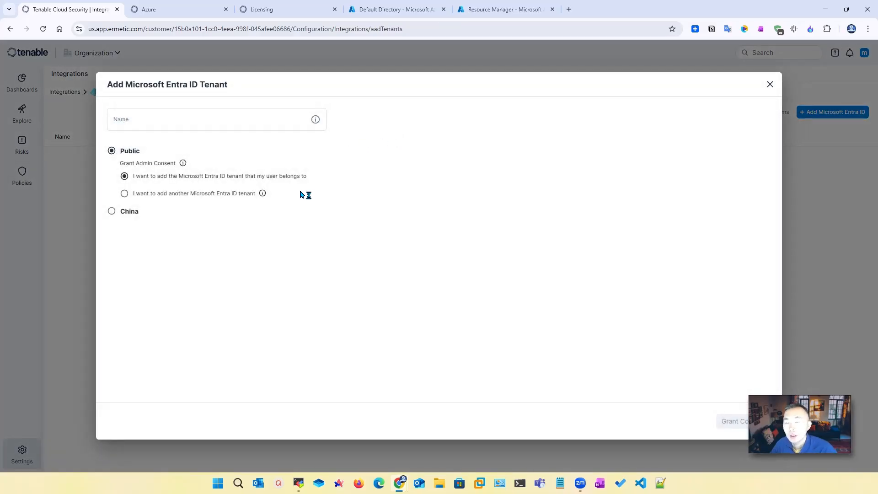
pyautogui.click(770, 84)
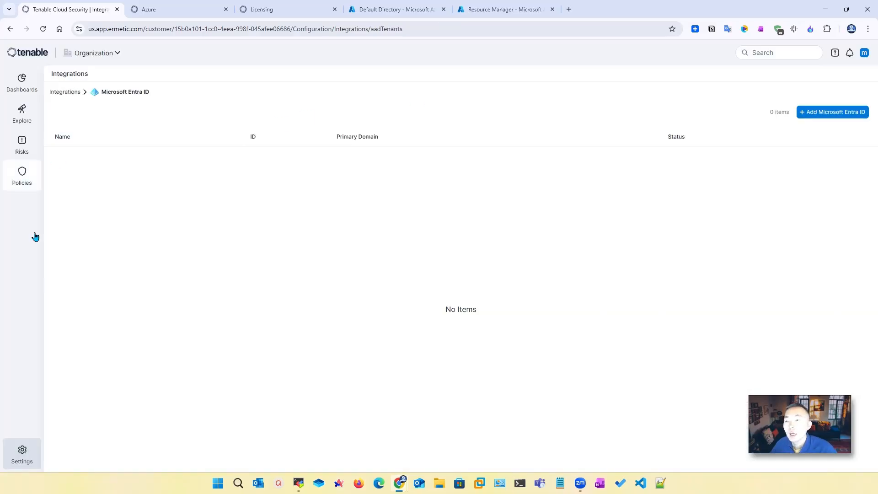
pyautogui.click(22, 451)
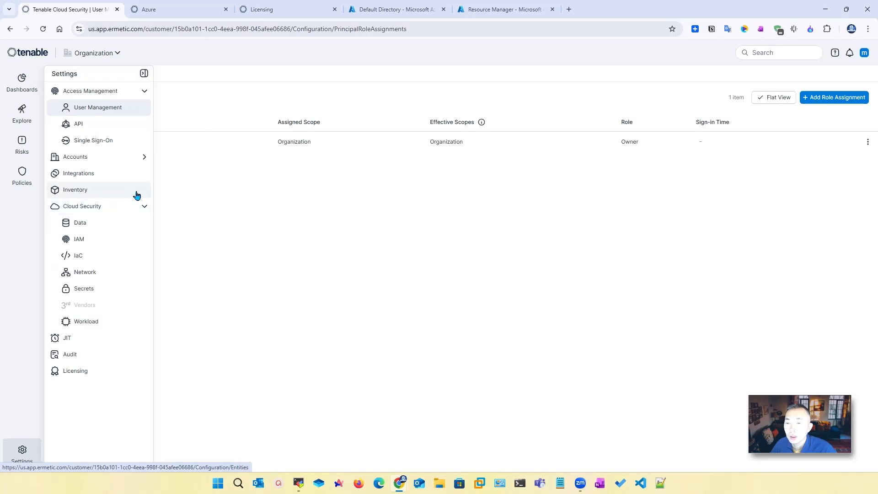
pyautogui.click(134, 173)
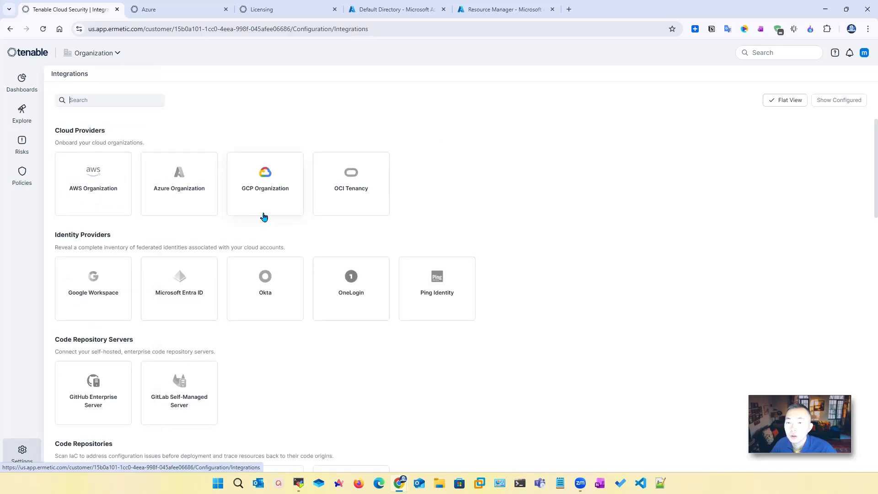
pyautogui.click(180, 287)
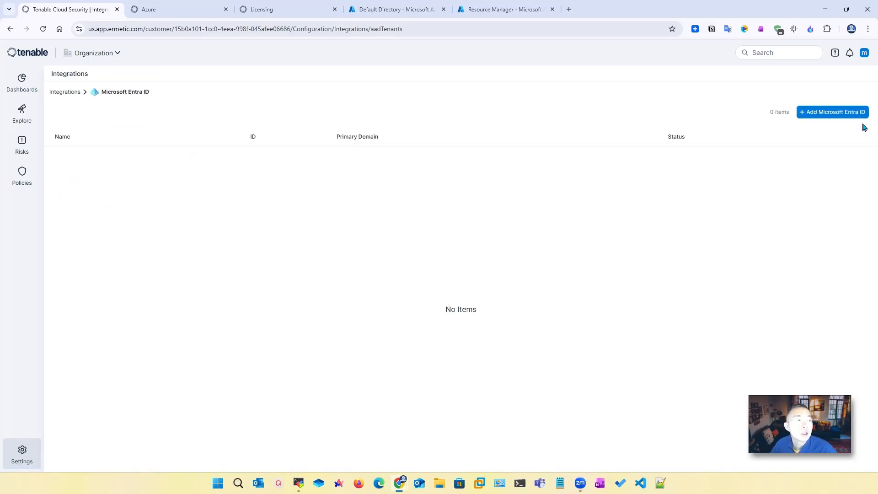
pyautogui.click(817, 115)
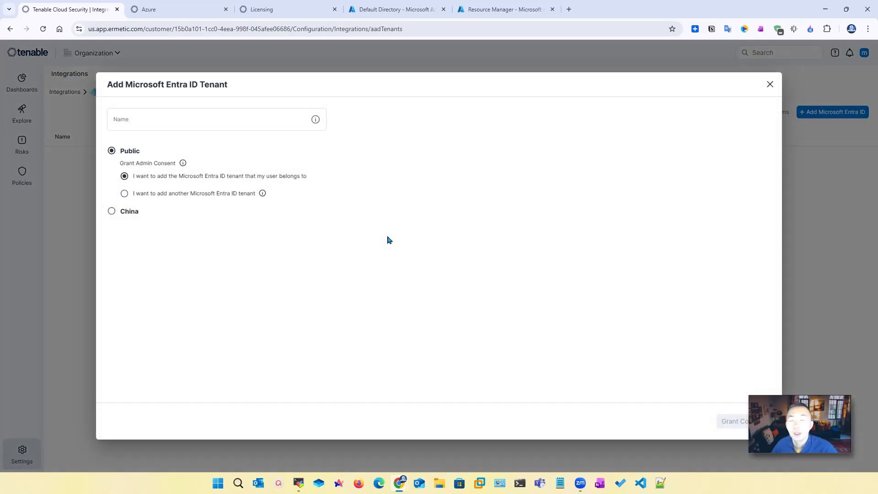
# Name the tenant netsec, choose to add another Microsoft Entra ID tenant with its Tenant Directory ID, and start granting consent.
pyautogui.click(272, 119)
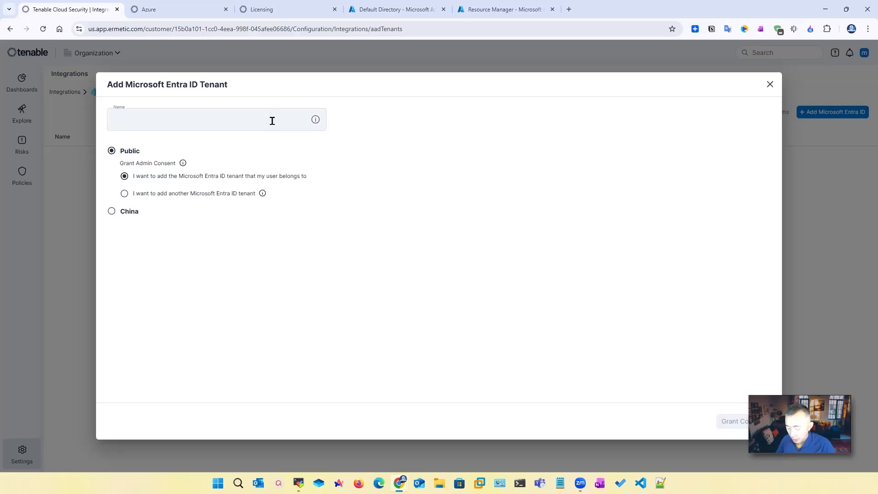
pyautogui.write('netsec')
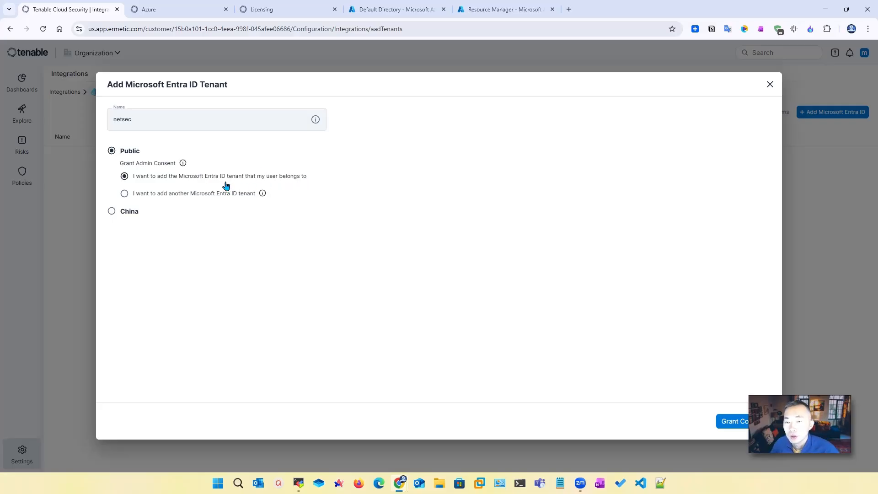
pyautogui.click(193, 194)
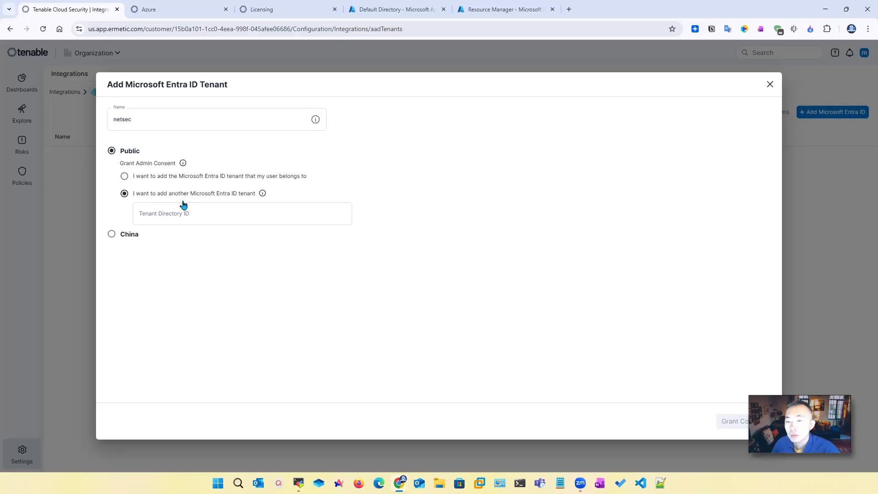
pyautogui.click(209, 216)
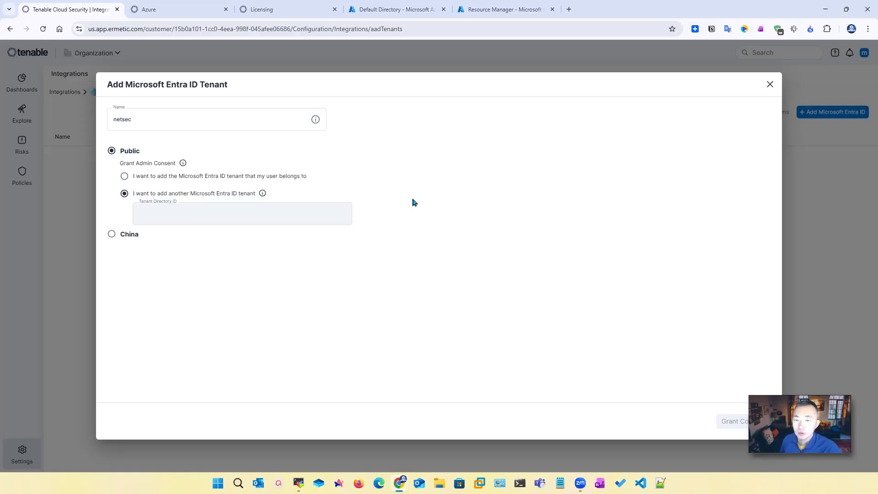
pyautogui.hotkey('ctrl', 'v')
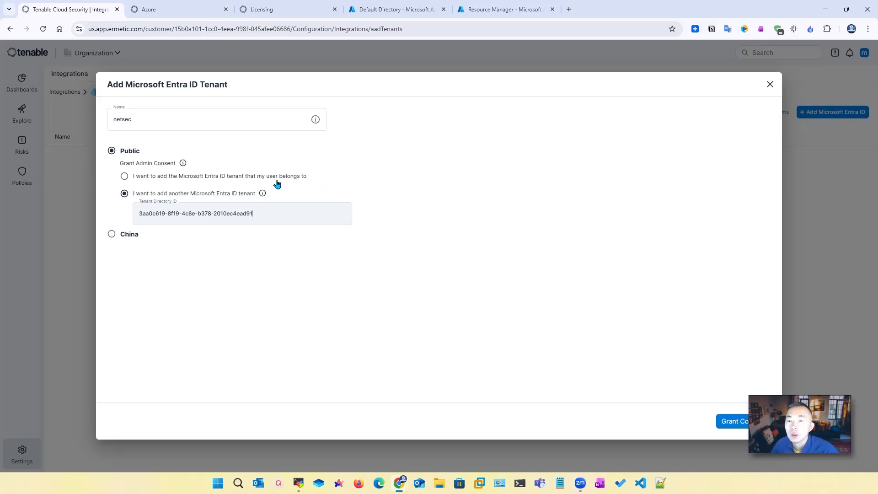
pyautogui.click(727, 421)
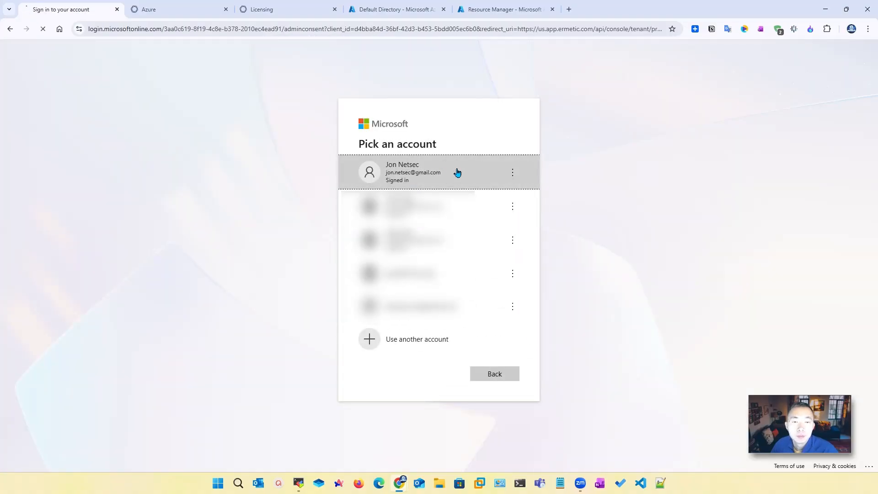
# Accept the Tenable Cloud Security Connector's requested permissions with the signed-in Microsoft account, and reopen a blank form for adding the Entra ID tenant.
pyautogui.click(457, 173)
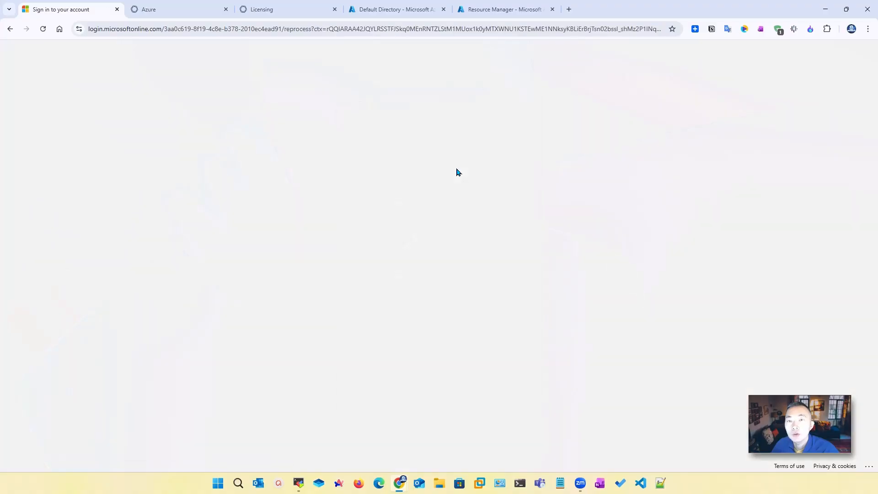
pyautogui.moveTo(353, 140); pyautogui.dragTo(490, 146)
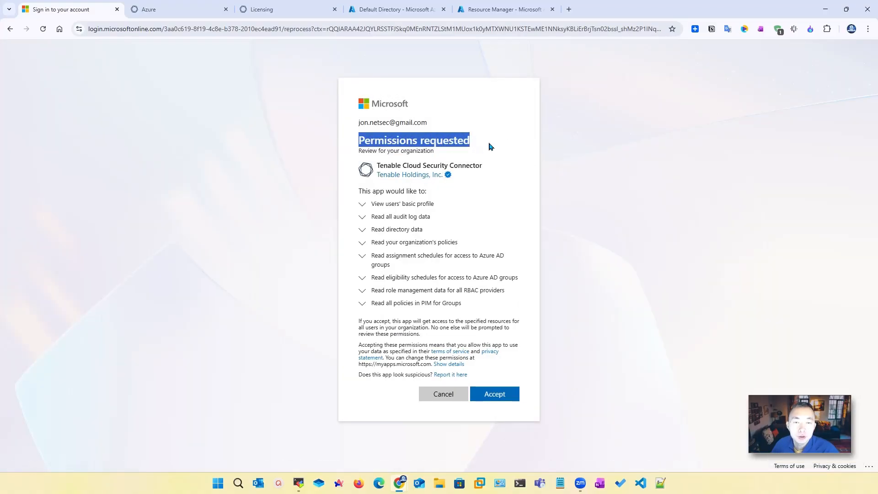
pyautogui.moveTo(436, 204); pyautogui.dragTo(399, 204)
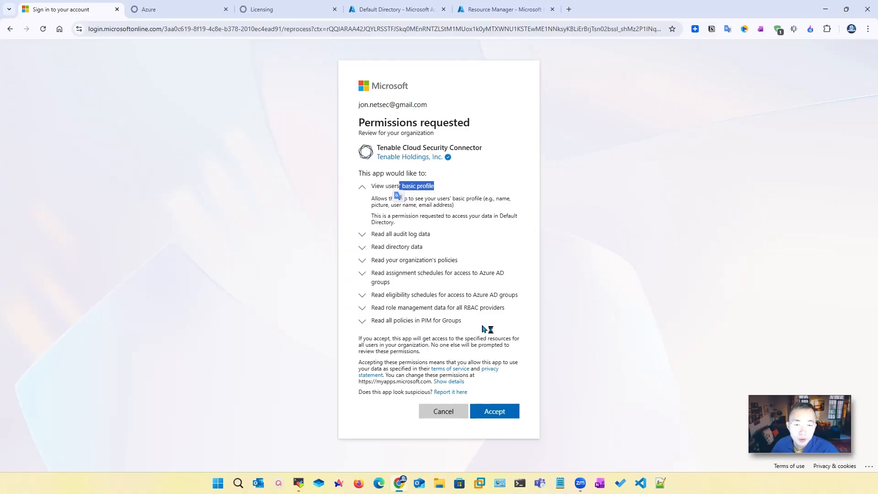
pyautogui.click(495, 410)
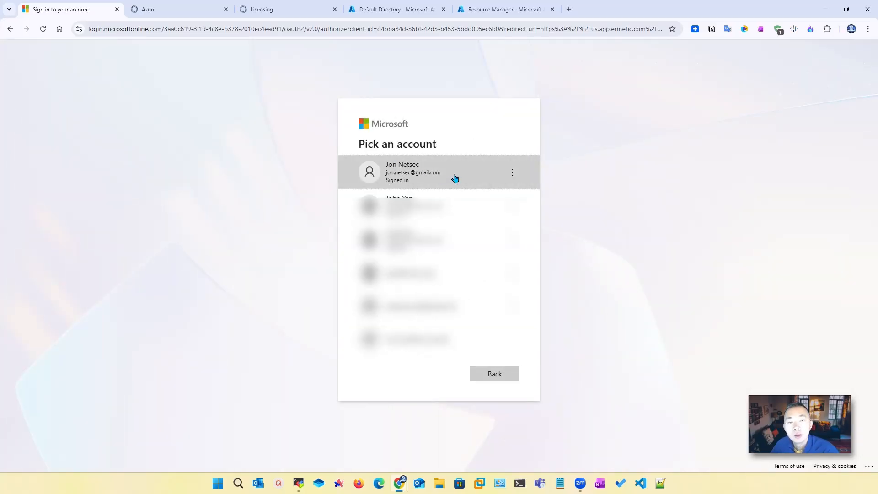
pyautogui.click(454, 177)
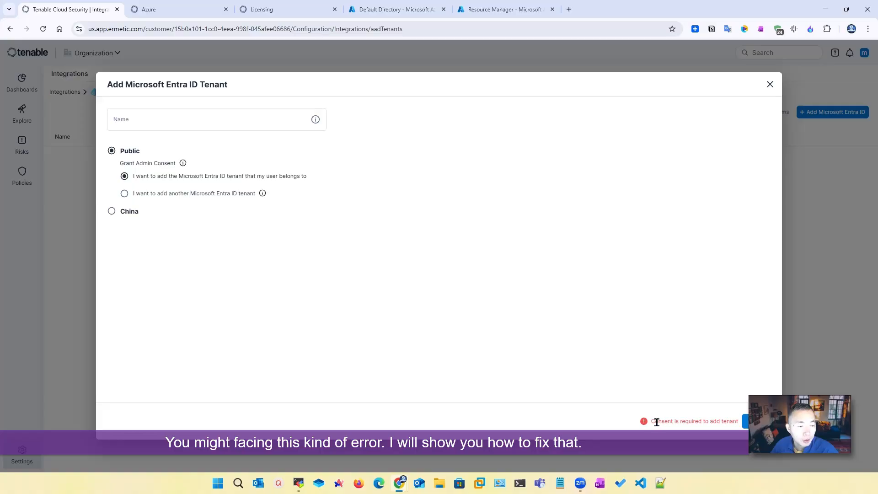
pyautogui.click(745, 421)
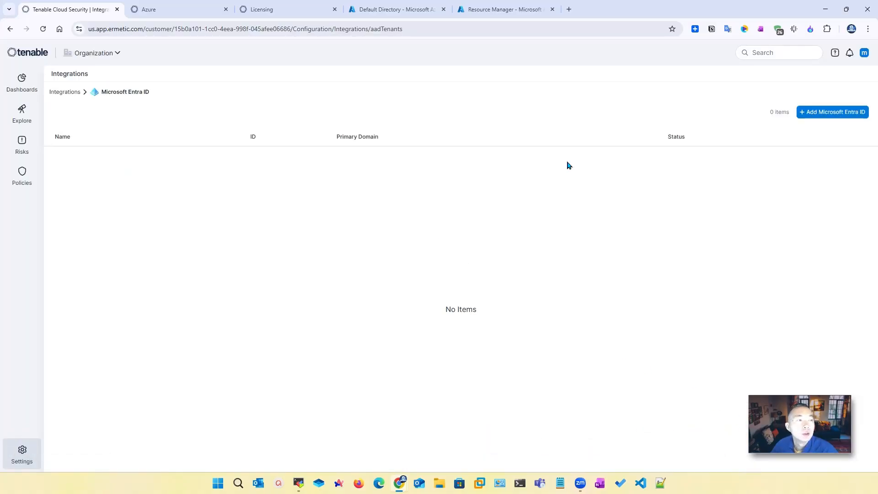
pyautogui.click(816, 112)
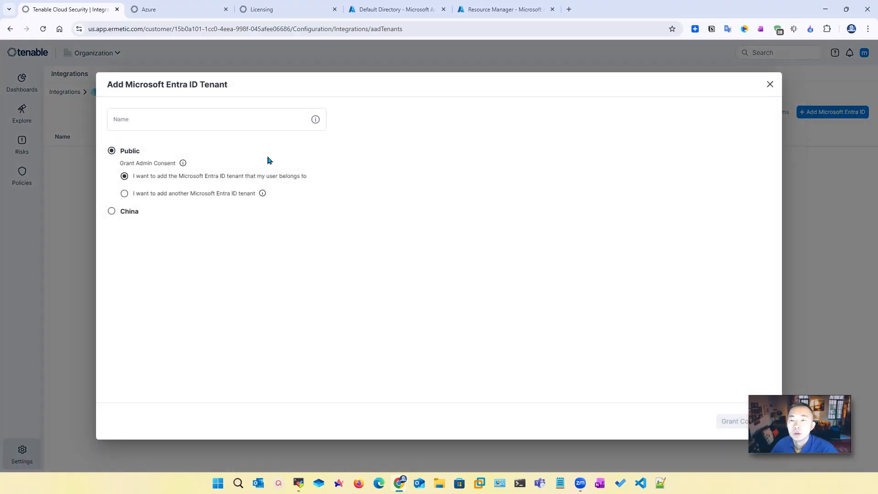
# Switch to the Azure portal and open the permissions of the Tenable Cloud Security Connector enterprise application in the Default Directory.
pyautogui.click(148, 9)
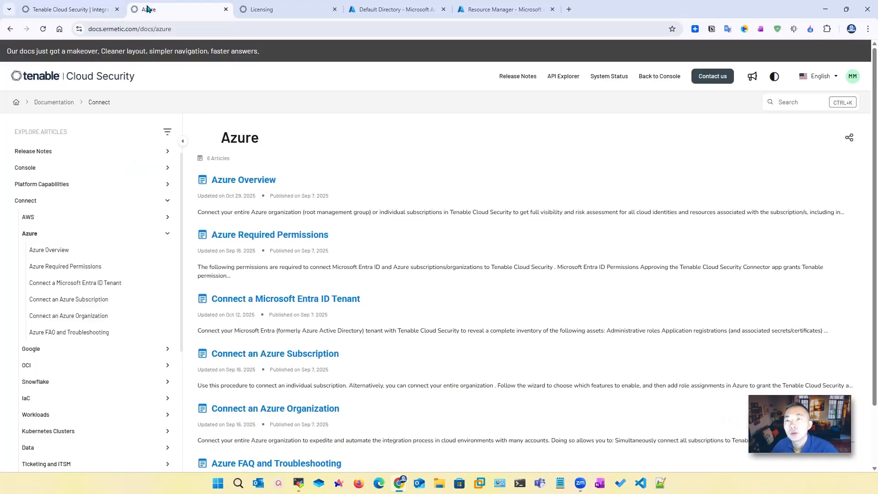
pyautogui.click(383, 9)
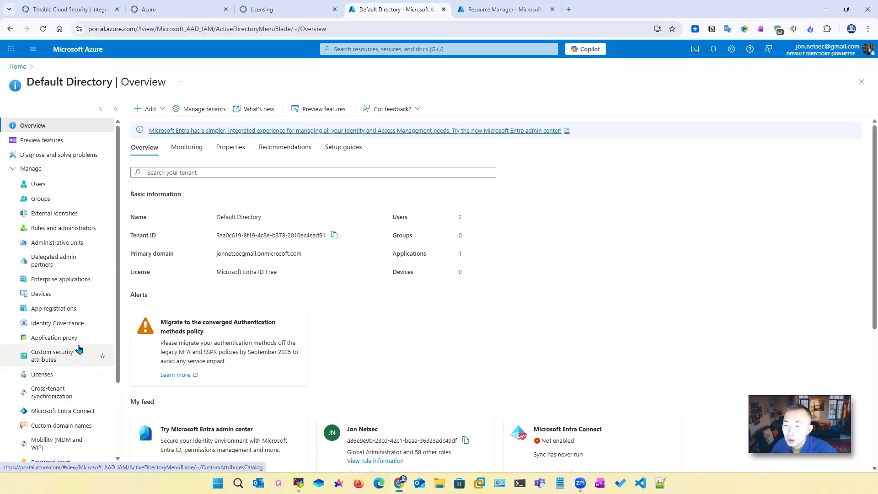
pyautogui.click(74, 279)
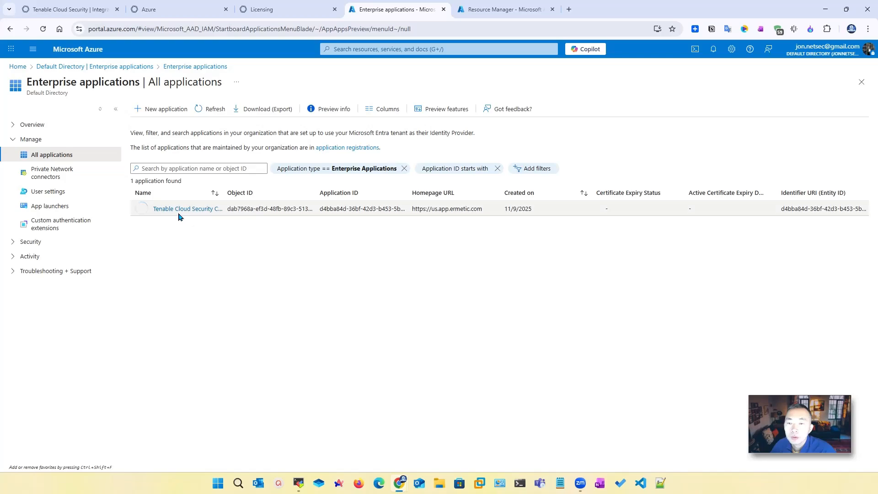
pyautogui.click(206, 210)
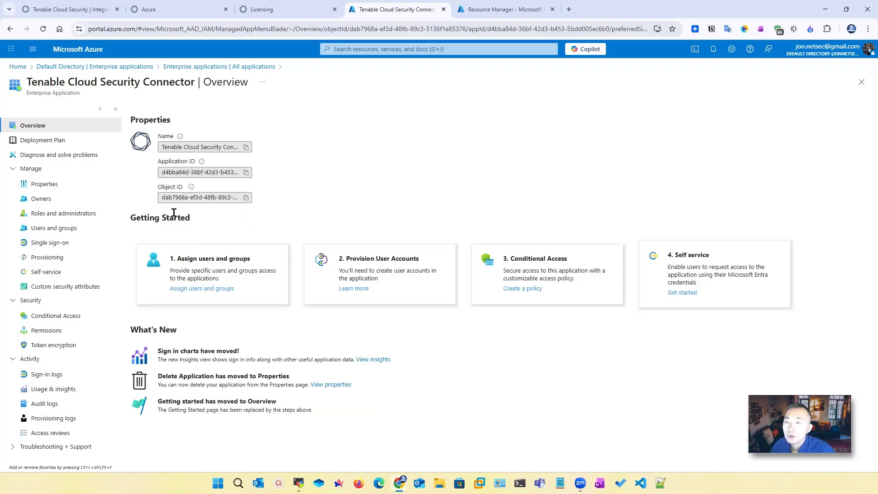
pyautogui.click(85, 187)
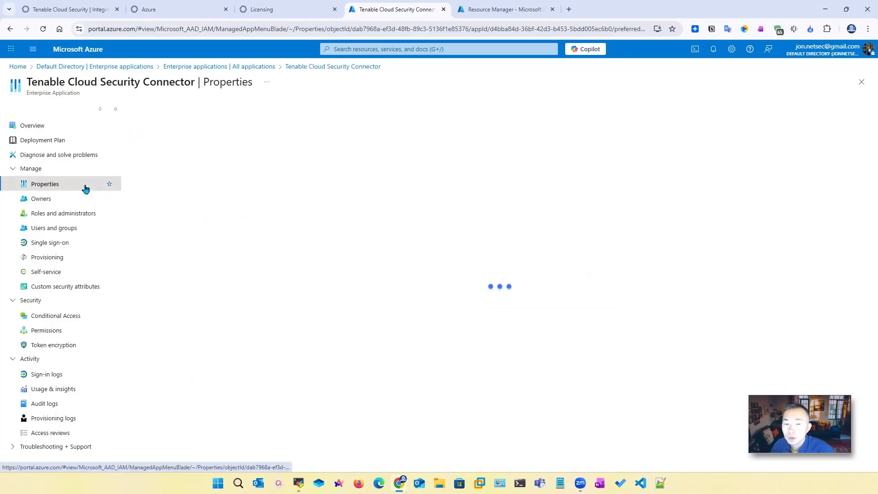
pyautogui.click(77, 332)
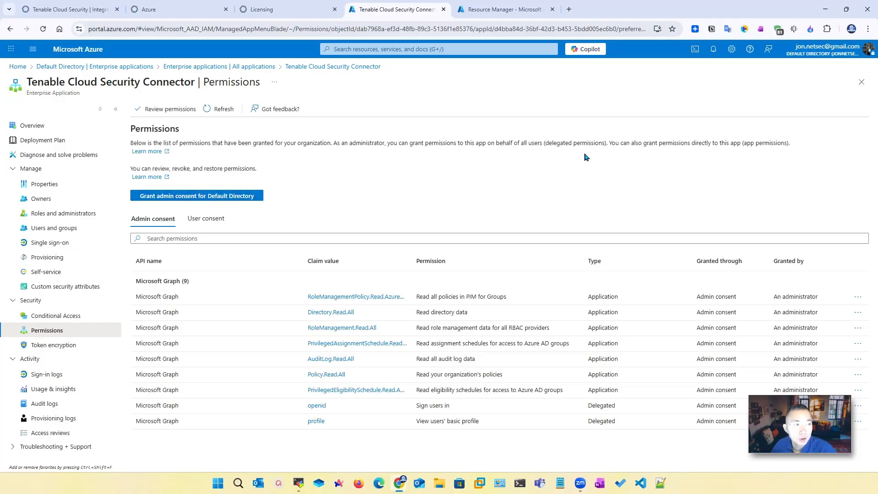
# Grant the connector application admin consent for Default Directory using the signed-in Microsoft account.
pyautogui.click(213, 197)
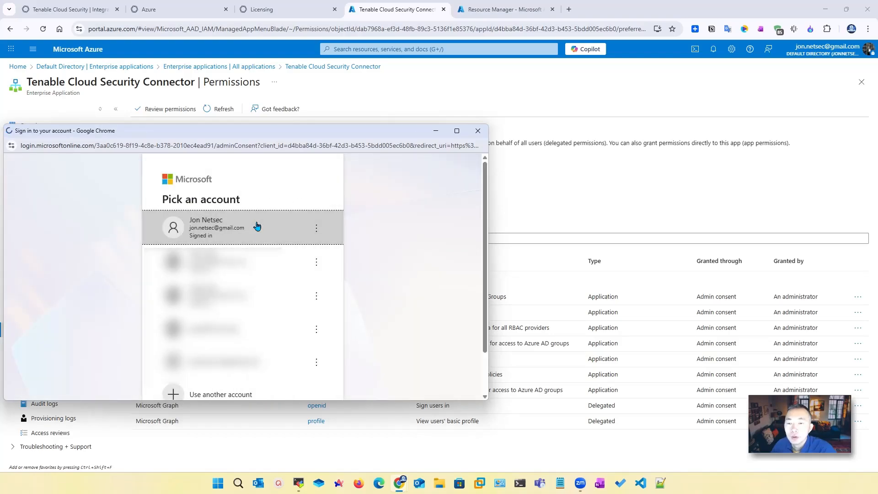
pyautogui.click(257, 225)
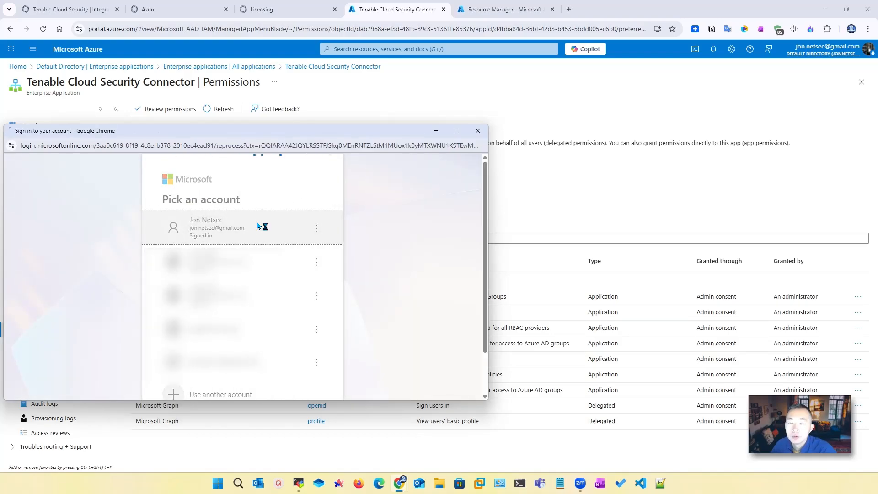
pyautogui.scroll(-3, 328, 246)
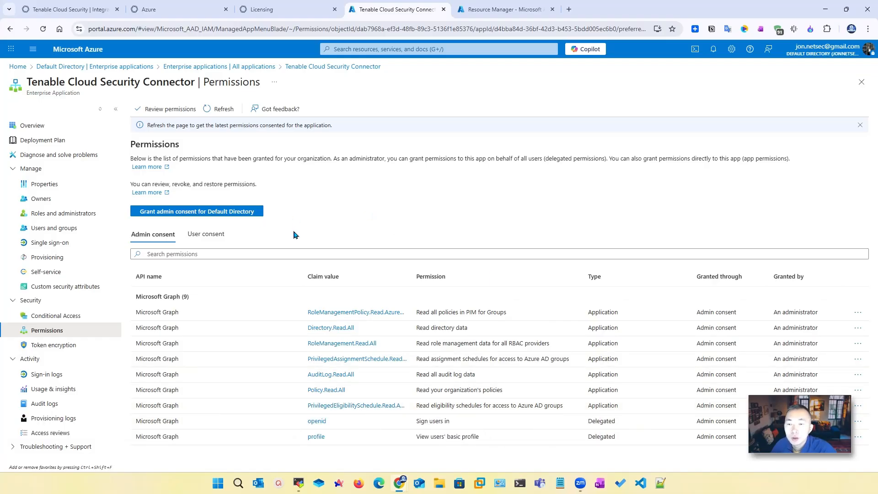
# Return to the Tenable console, fill in the form for another Entra ID tenant as netsec with its directory ID, and request consent again.
pyautogui.click(106, 13)
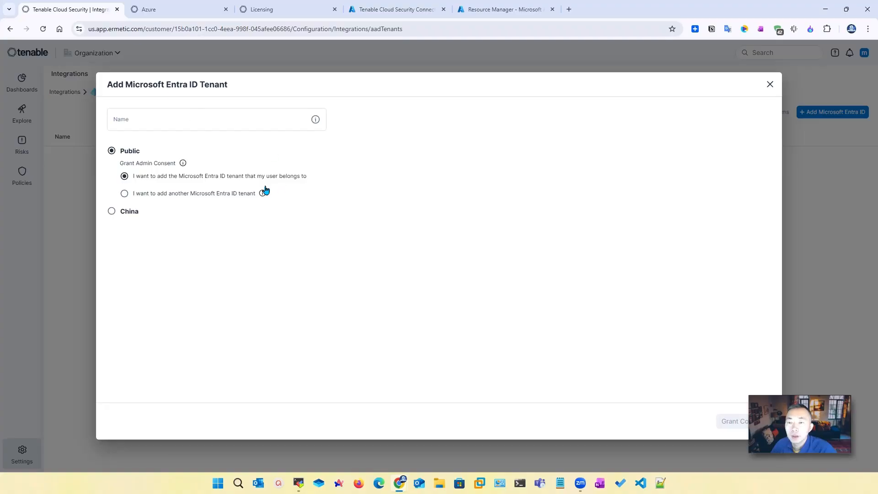
pyautogui.click(159, 119)
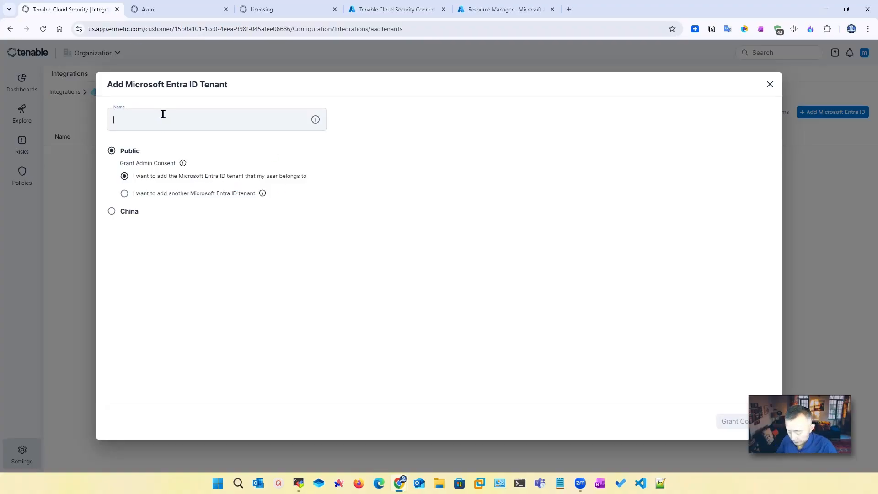
pyautogui.write('netsec')
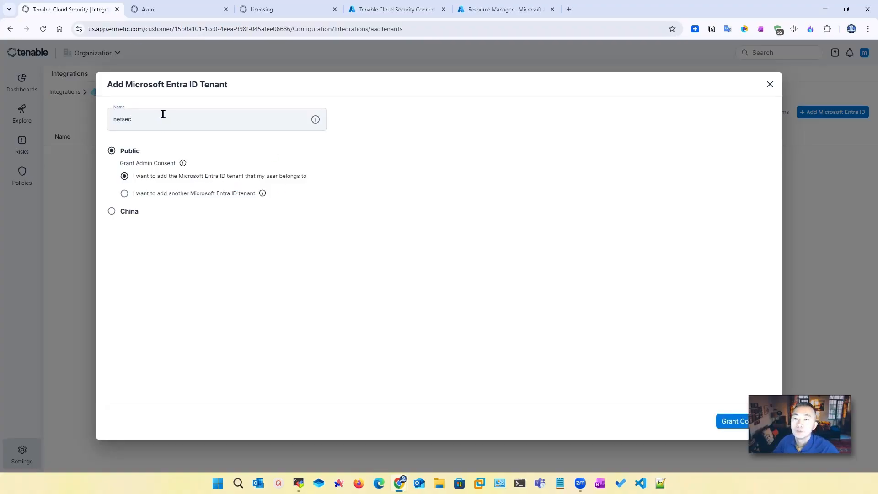
pyautogui.click(224, 194)
pyautogui.click(288, 222)
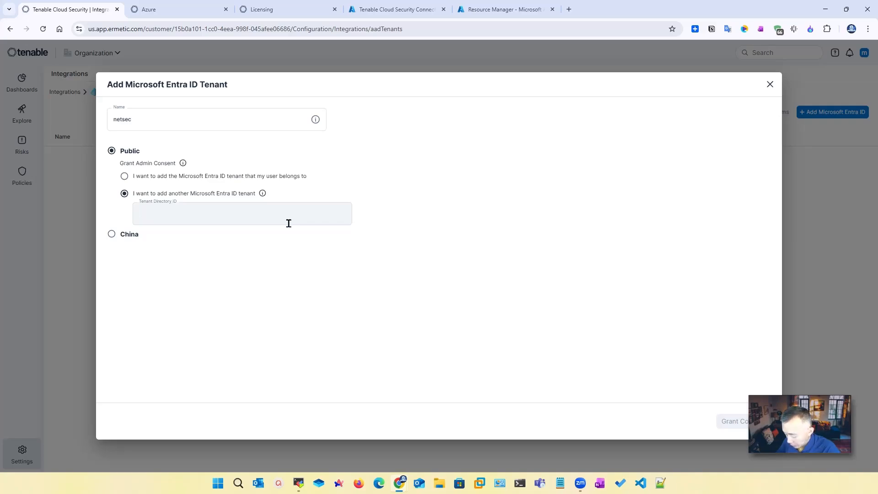
pyautogui.write('3aa0c619-8f19-4c8e-b378-2010ec4ead91')
pyautogui.click(729, 421)
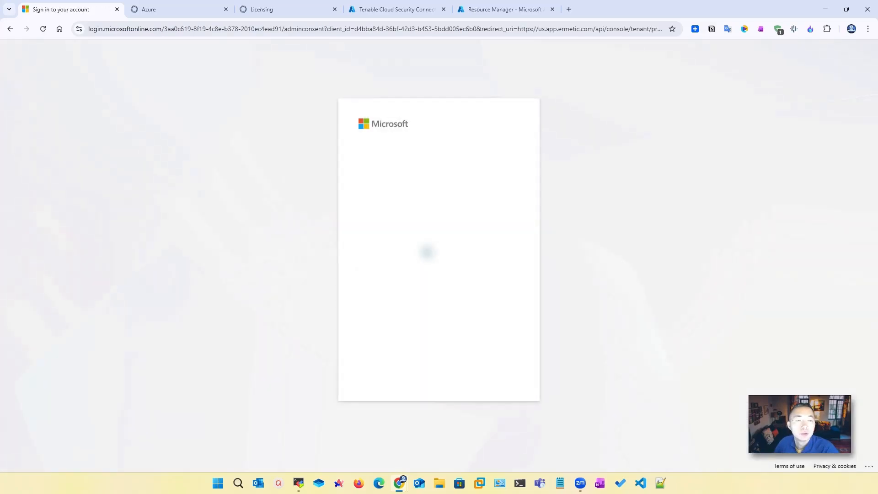
# Approve the connector's permissions with the signed-in Microsoft account and finish adding the netsec tenant.
pyautogui.click(453, 178)
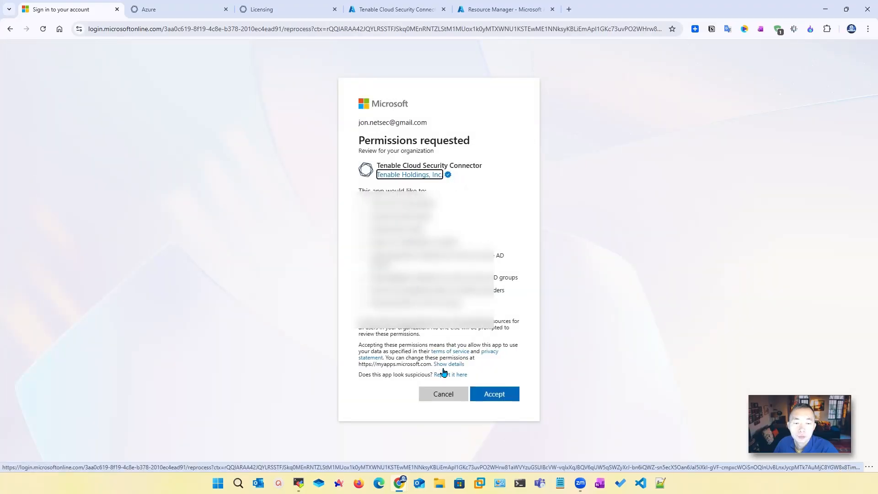
pyautogui.click(505, 393)
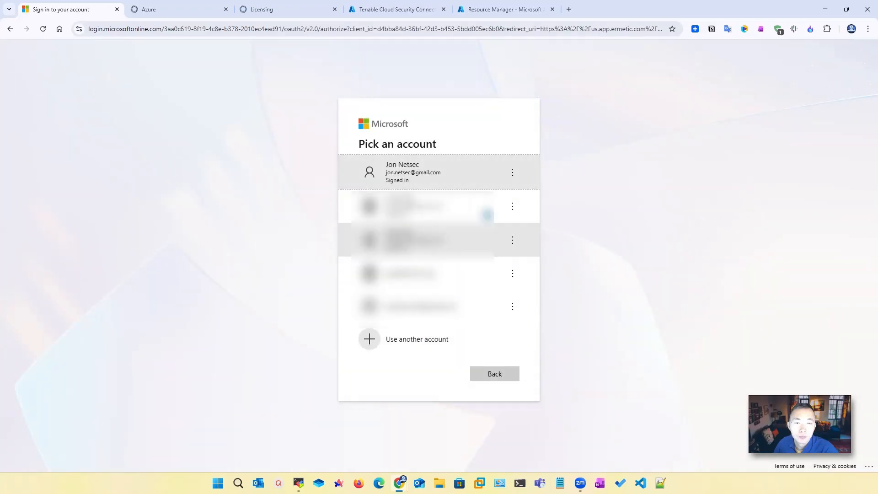
pyautogui.click(465, 174)
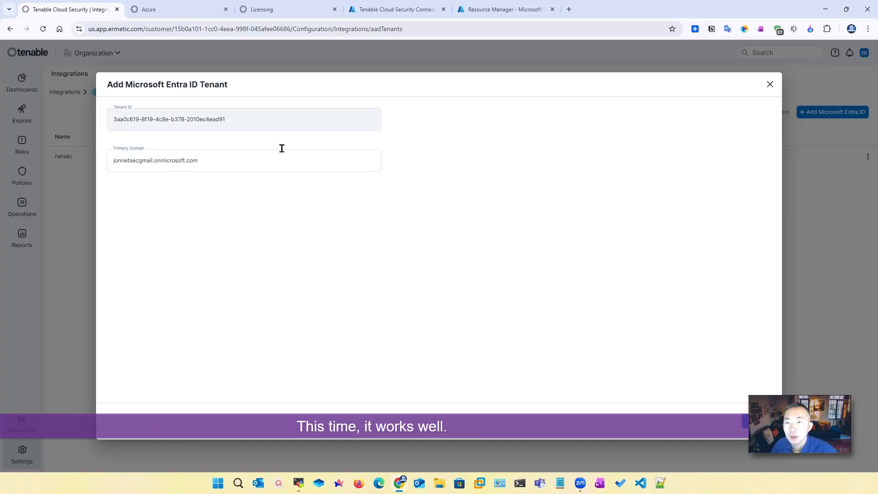
pyautogui.click(744, 422)
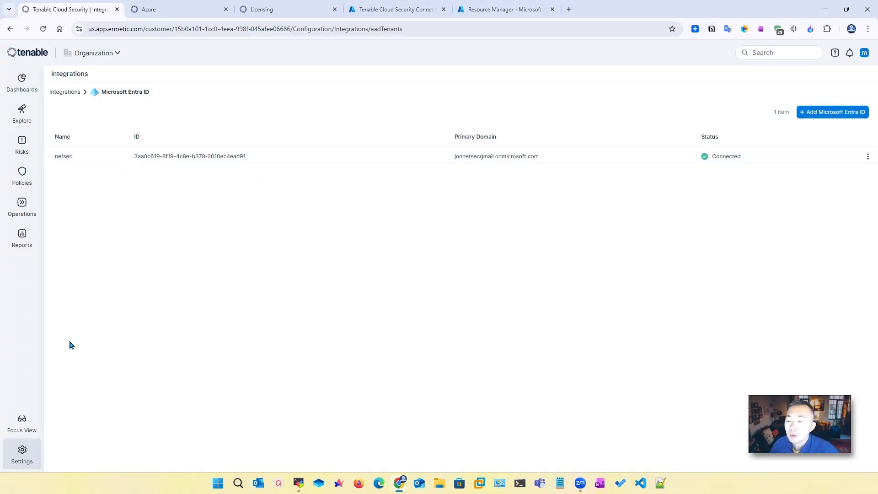
# Go to the Azure Organization integration in the settings and start adding an Azure organization.
pyautogui.click(33, 462)
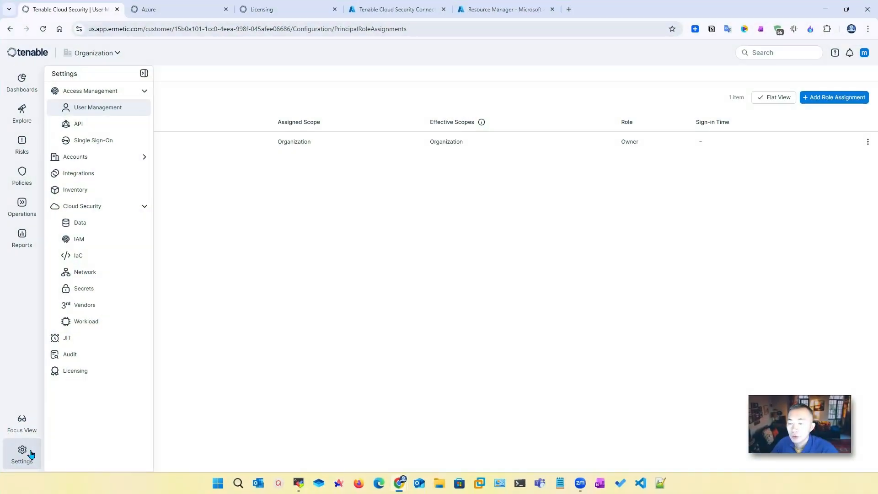
pyautogui.click(129, 179)
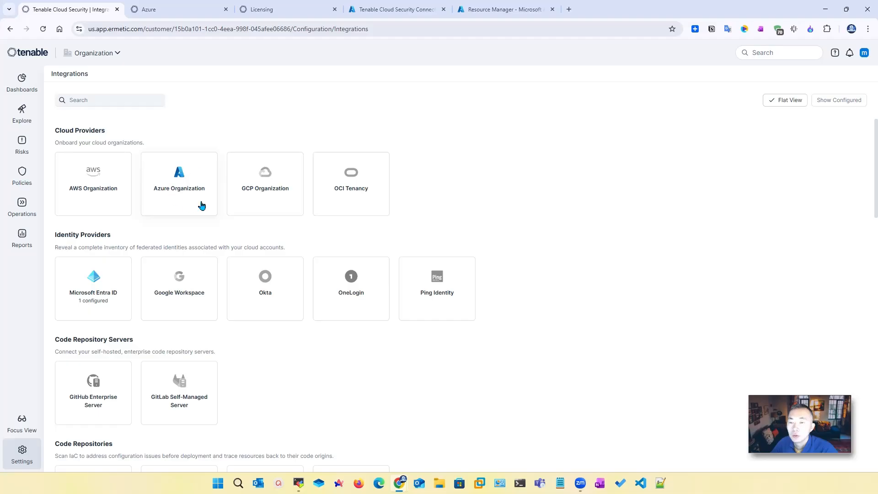
pyautogui.click(188, 184)
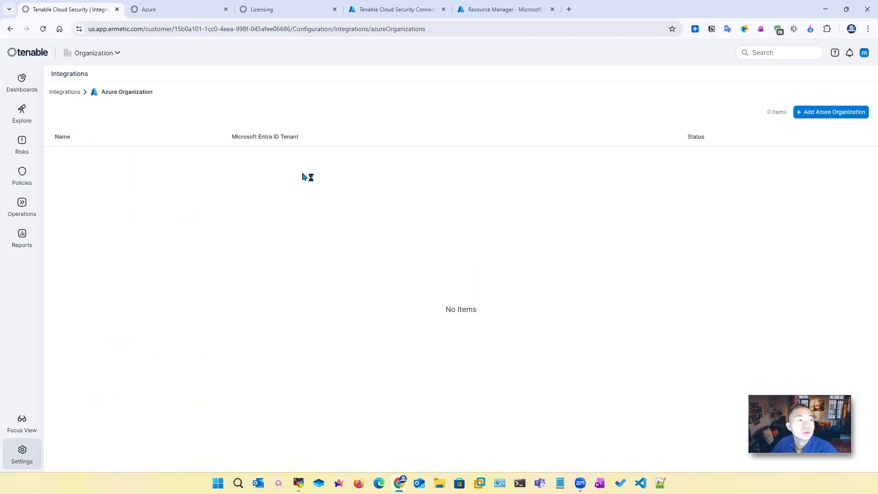
pyautogui.click(820, 117)
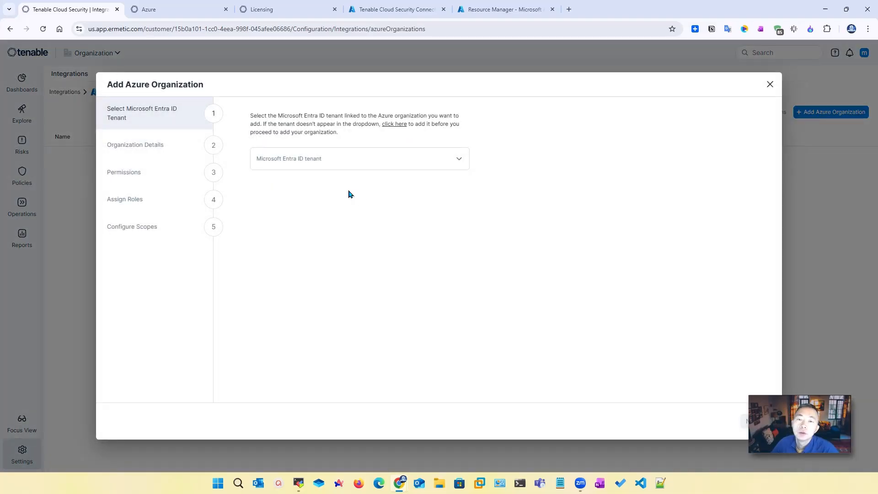
# Select the netsec Microsoft Entra ID tenant and accept the organization details with automatic management group structure updates enabled.
pyautogui.click(366, 160)
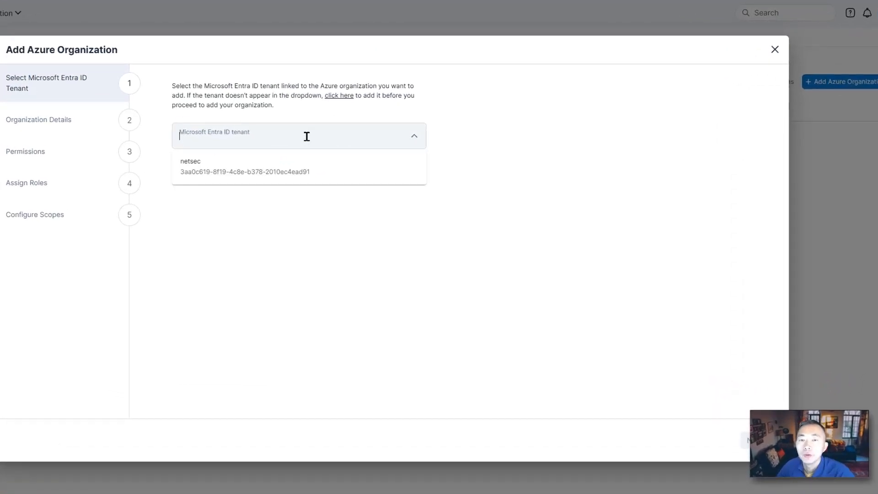
pyautogui.click(303, 166)
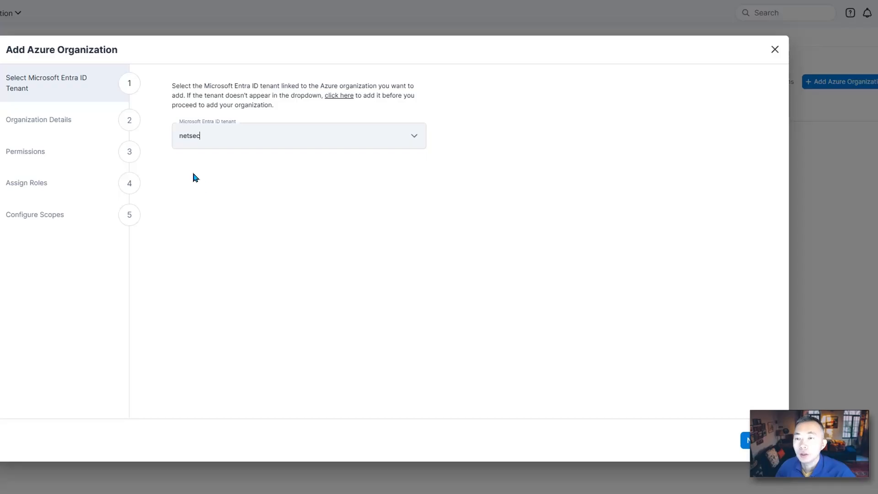
pyautogui.click(745, 440)
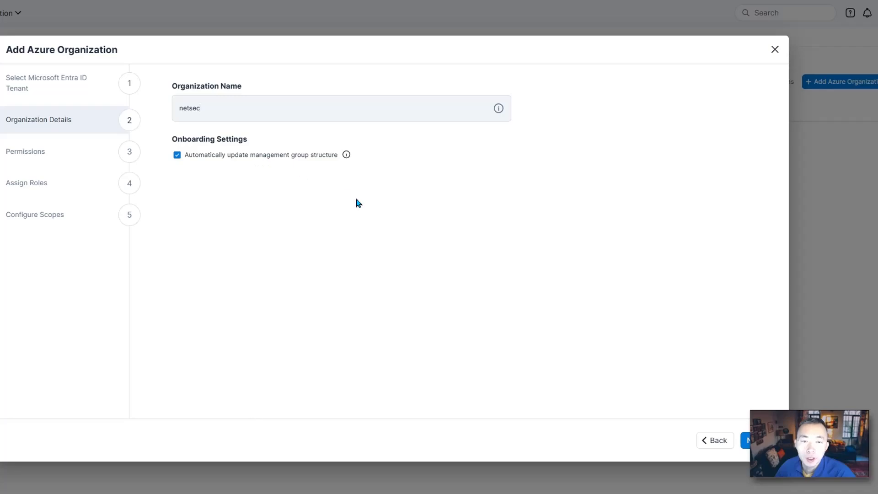
pyautogui.click(743, 441)
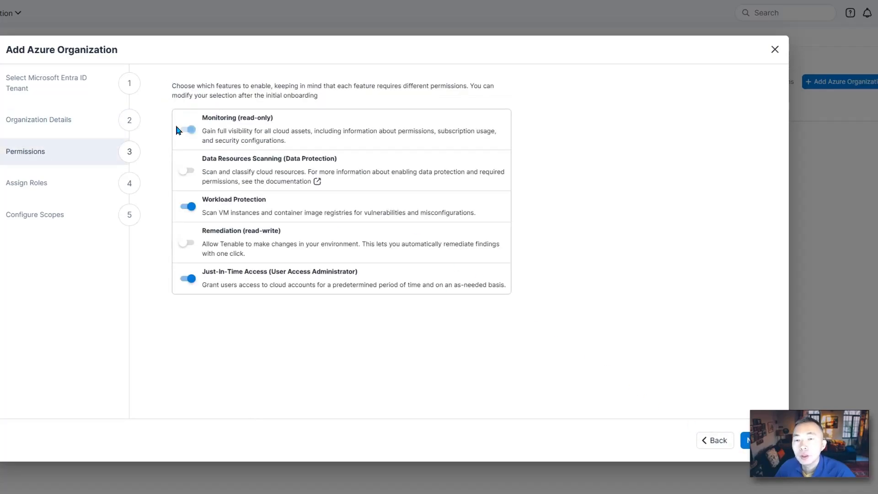
# Enable the Data Resources Scanning and Remediation permissions in addition to the preselected features, and continue to role assignment.
pyautogui.click(188, 171)
pyautogui.click(188, 242)
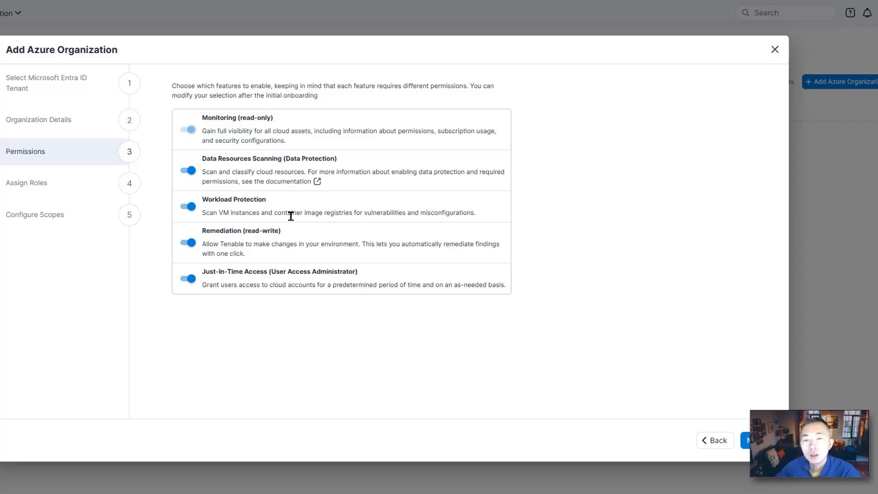
pyautogui.click(744, 440)
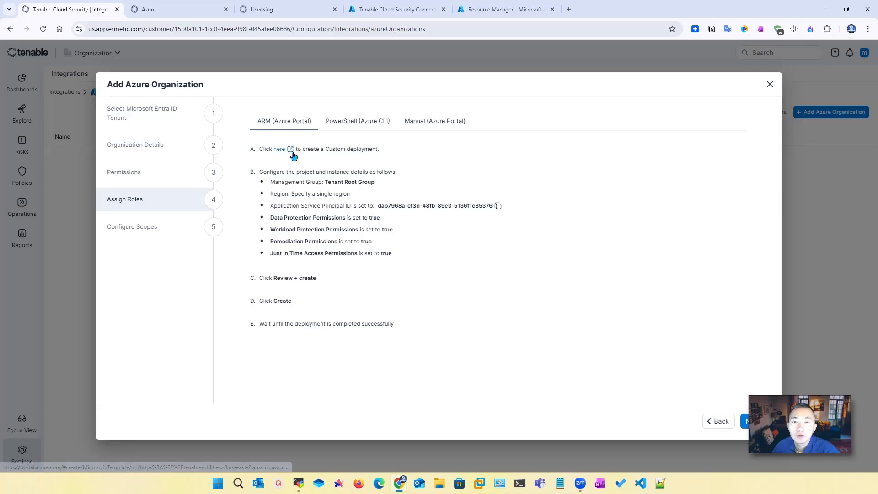
# Open the ARM custom deployment in the Azure portal with the signed-in account and try Tenant Root Group, then Test, as its management group.
pyautogui.click(292, 152)
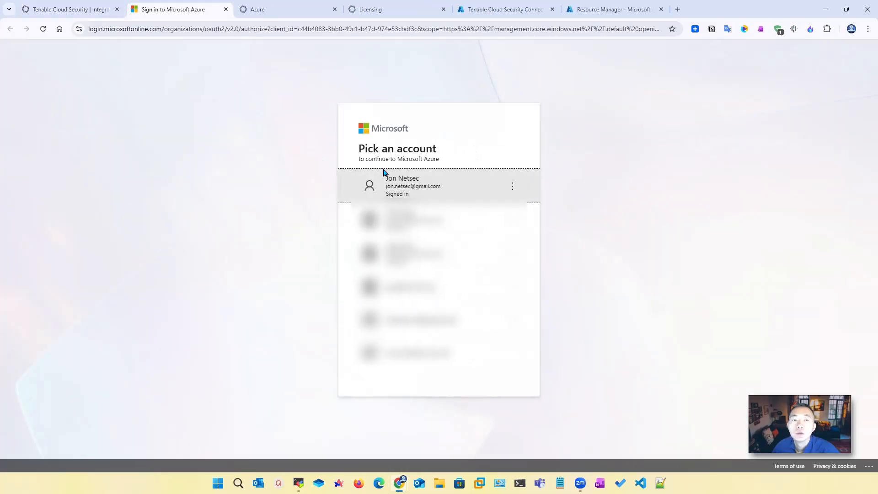
pyautogui.click(405, 182)
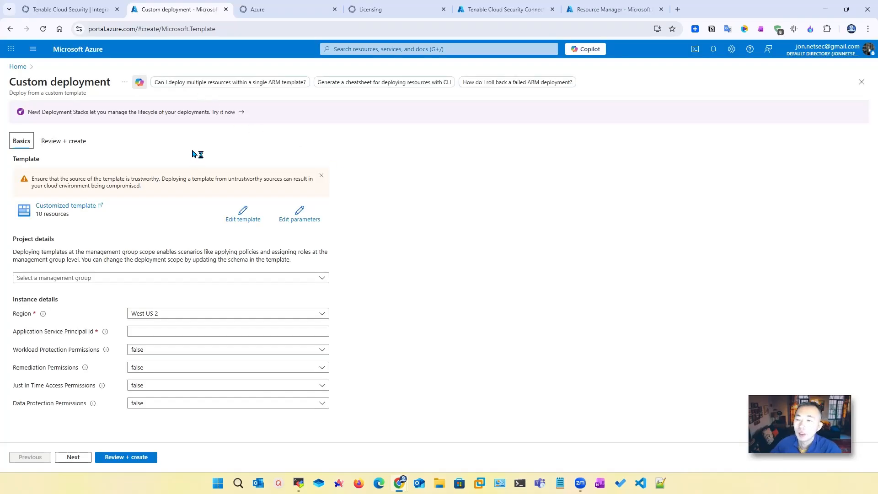
pyautogui.click(312, 278)
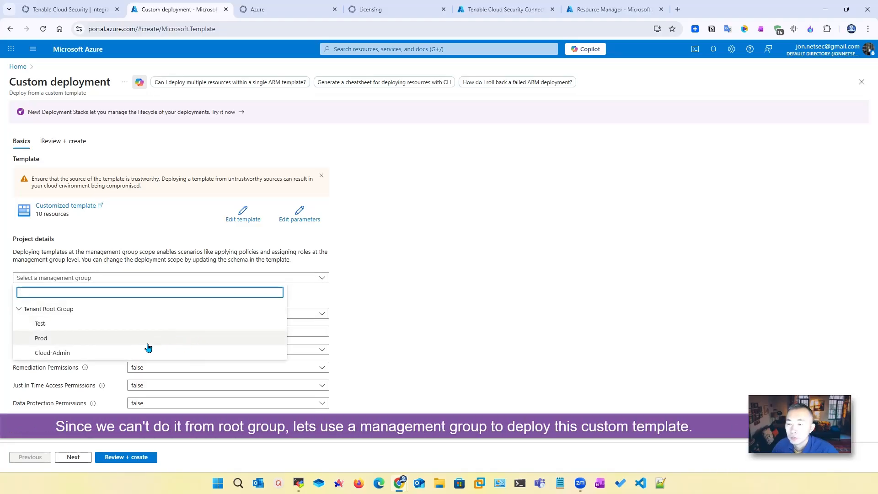
pyautogui.click(40, 310)
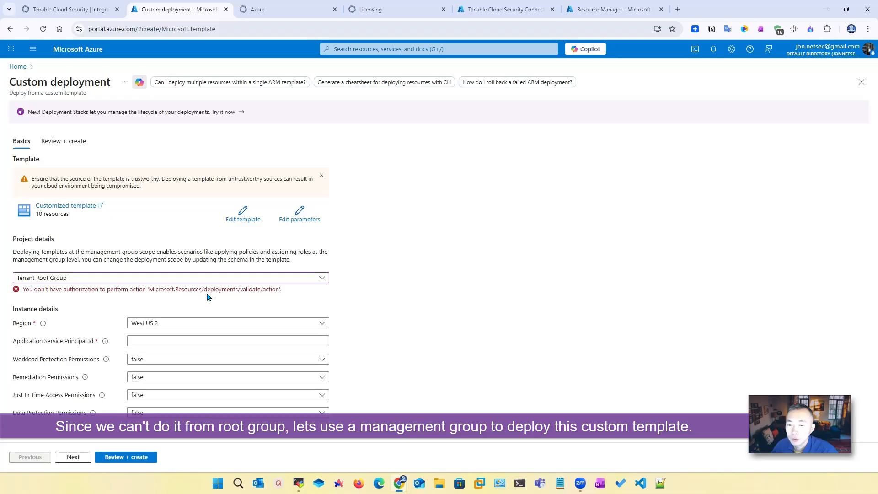
pyautogui.click(224, 278)
pyautogui.click(220, 321)
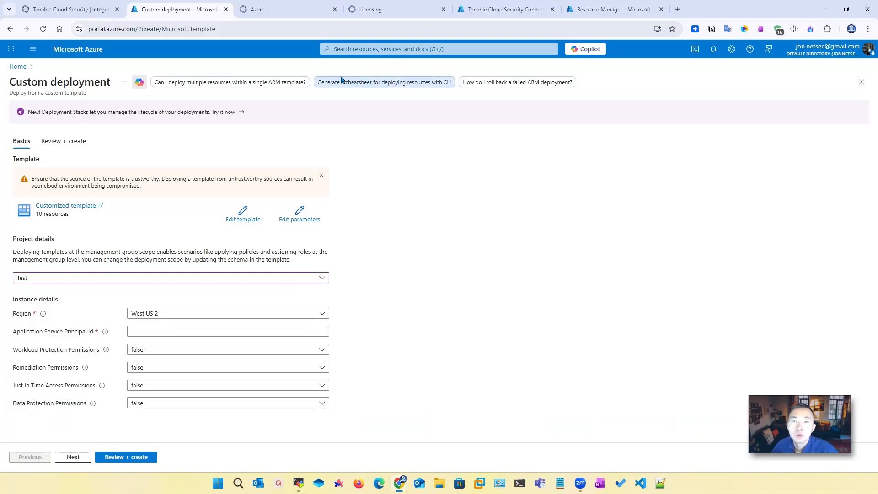
# Switch to the Azure Resource Manager page and search for "management" to open Management groups.
pyautogui.click(608, 9)
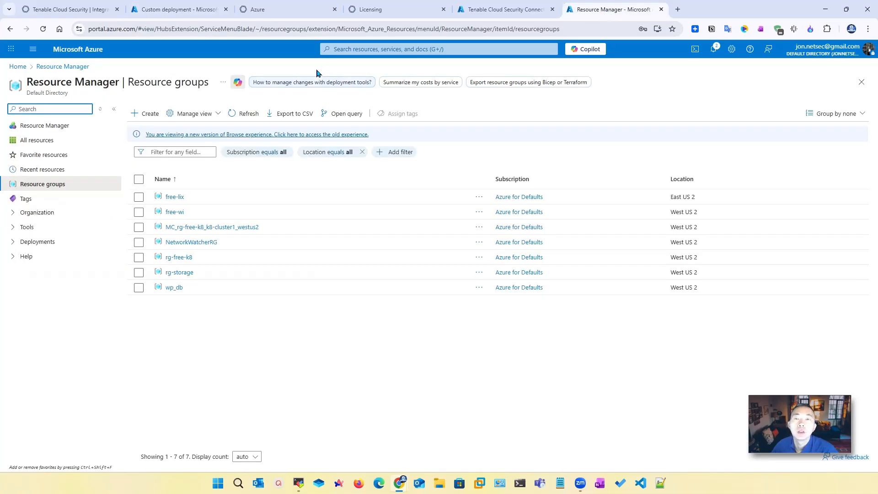
pyautogui.click(351, 50)
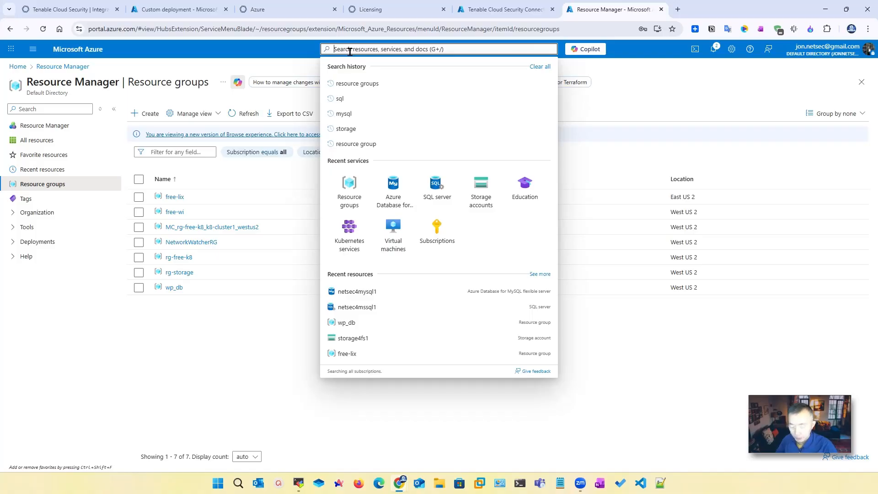
pyautogui.write('management')
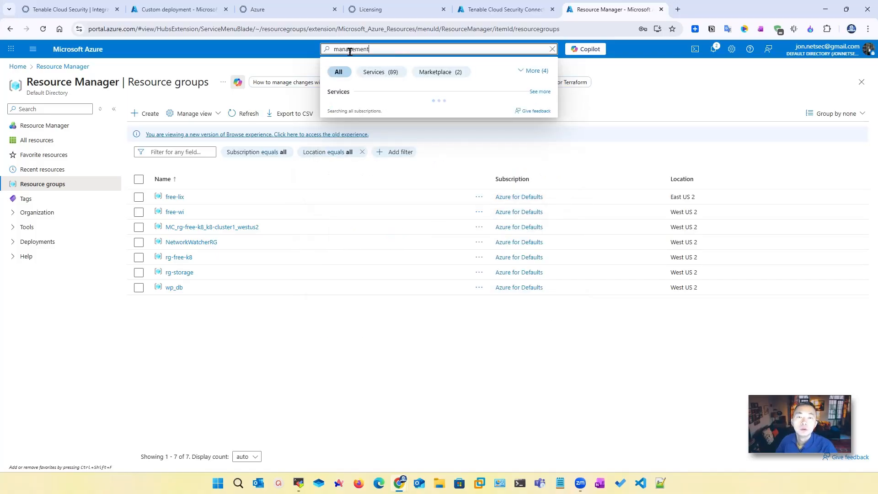
pyautogui.click(381, 110)
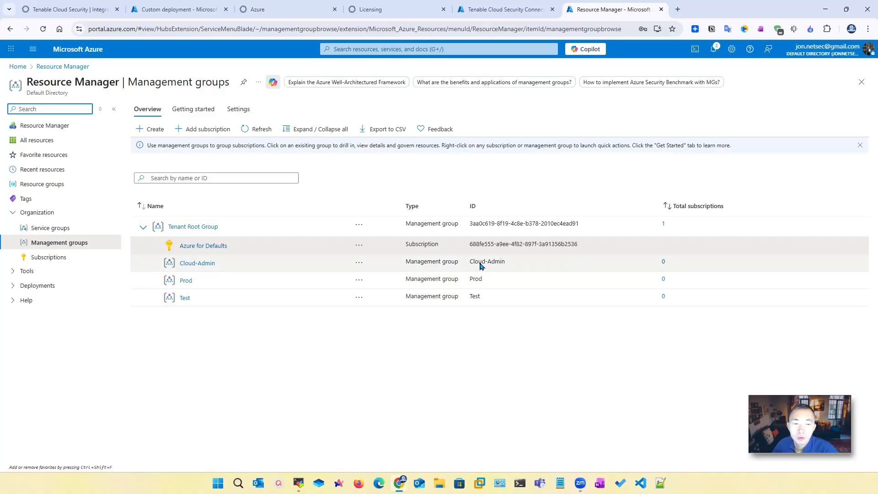
# Add the Azure for Defaults subscription to the Prod management group and refresh that group's subscription list.
pyautogui.click(190, 282)
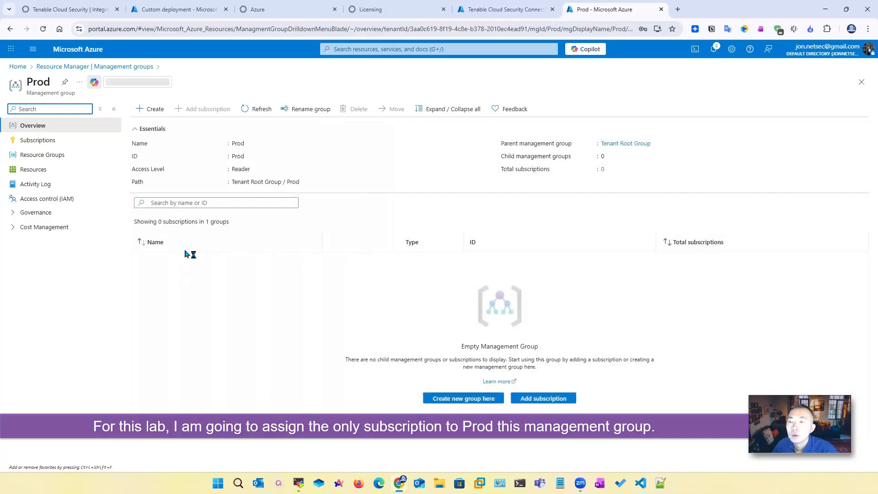
pyautogui.click(68, 141)
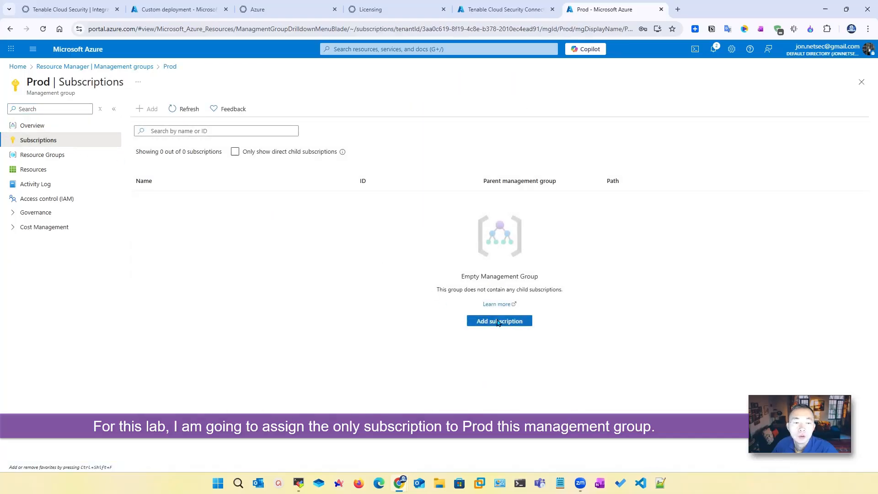
pyautogui.click(492, 319)
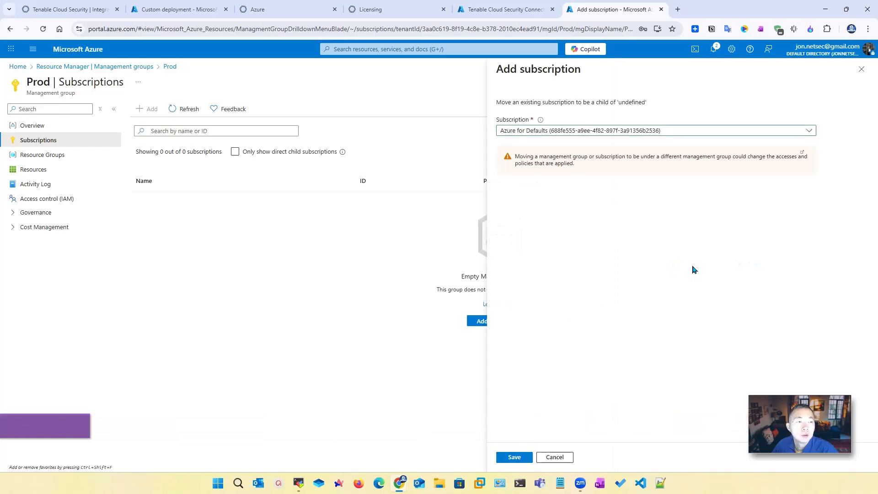
pyautogui.doubleClick(600, 131)
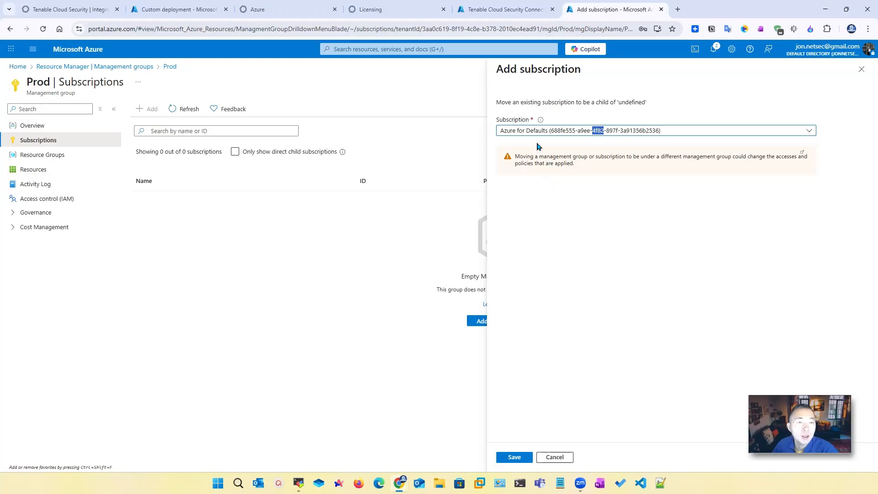
pyautogui.click(586, 132)
pyautogui.click(608, 160)
pyautogui.click(514, 457)
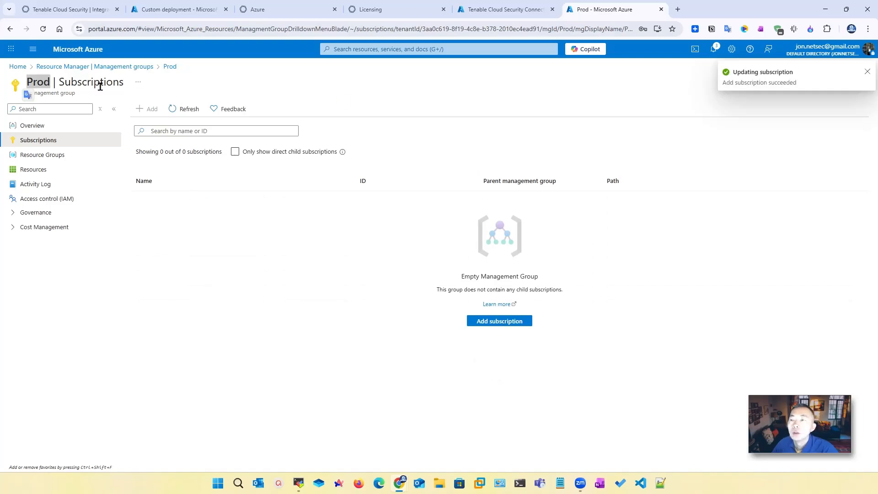
pyautogui.doubleClick(52, 85)
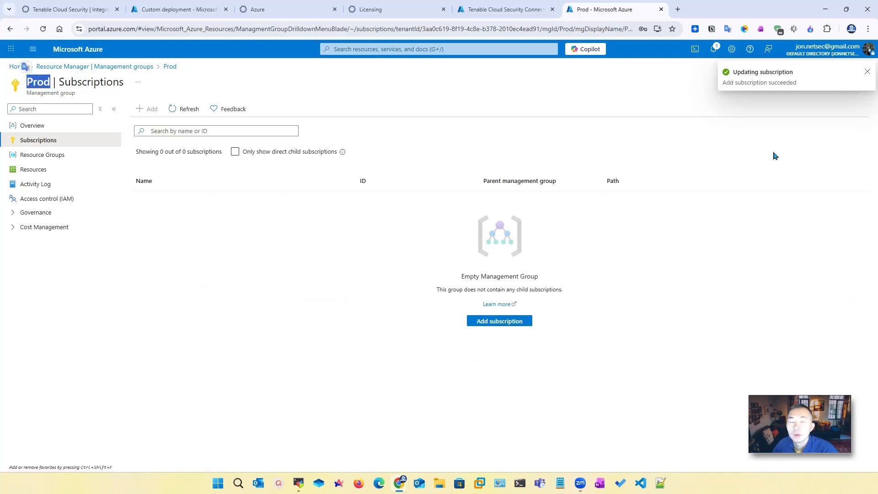
pyautogui.click(866, 71)
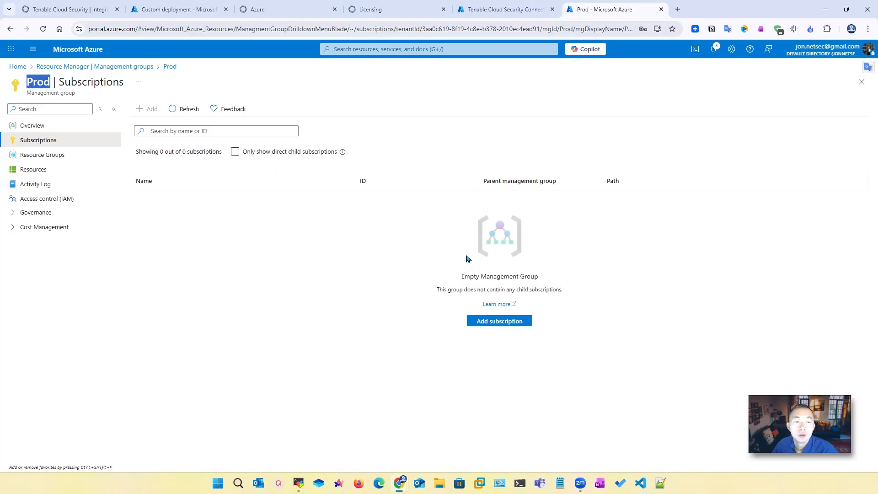
pyautogui.click(197, 113)
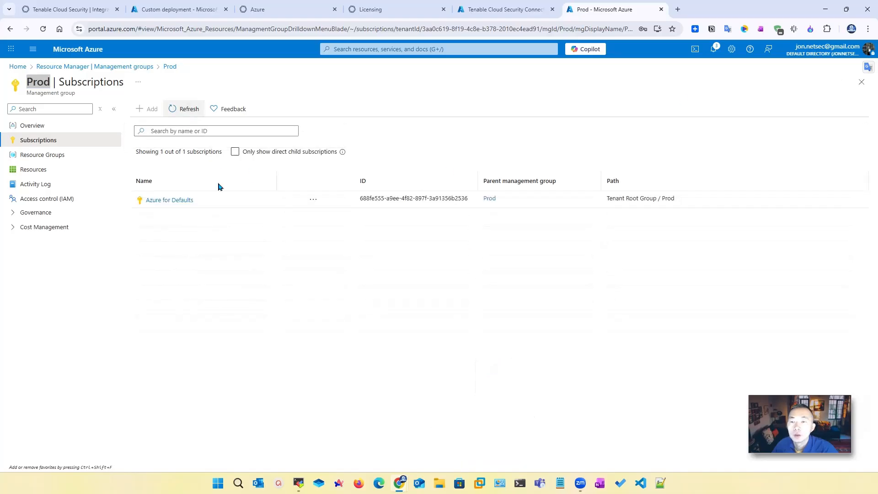
# Return to the custom deployment form and set its management group to Prod.
pyautogui.click(192, 9)
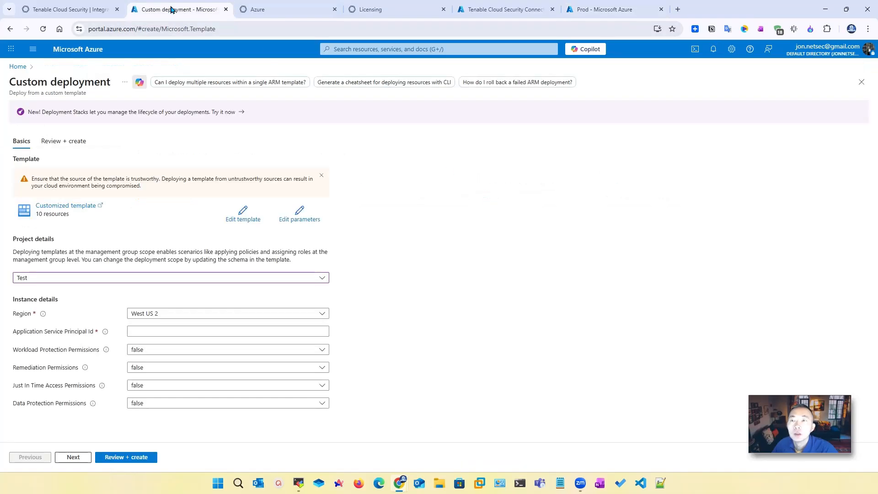
pyautogui.click(173, 279)
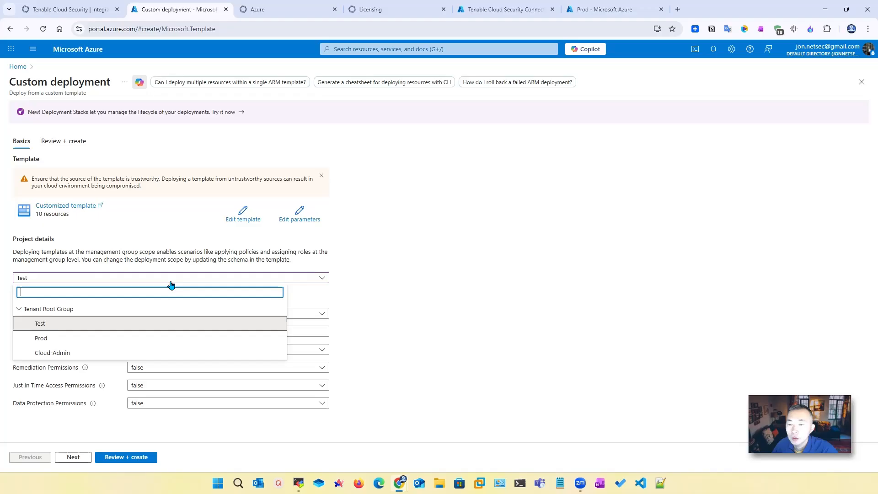
pyautogui.click(60, 339)
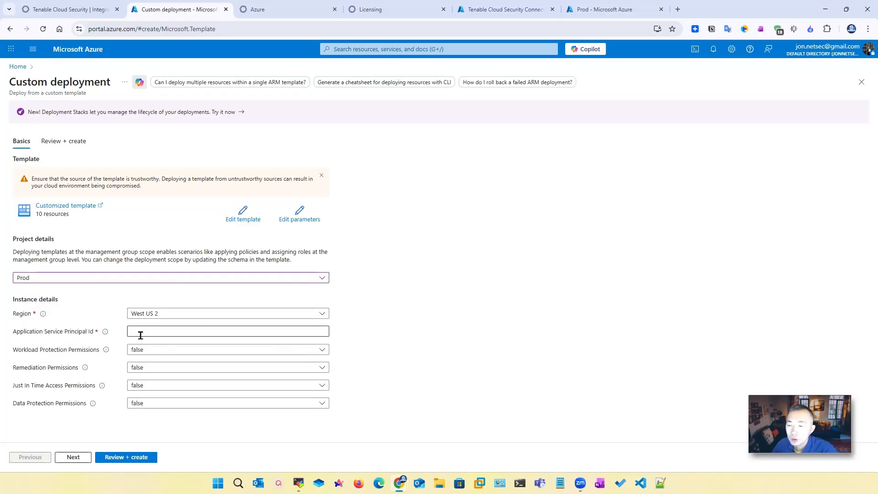
# Check the hint for Application Service Principal Id and copy the Object ID from the Tenable Cloud Security Connector application's properties.
pyautogui.moveTo(105, 333)
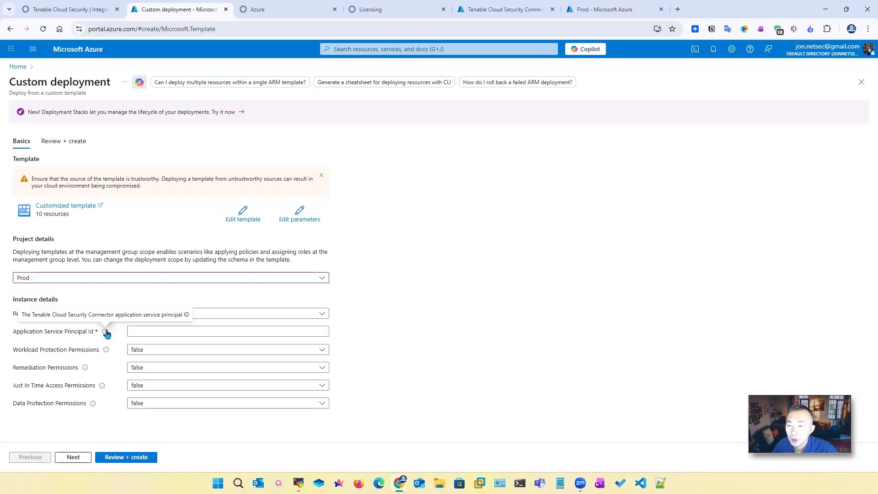
pyautogui.tripleClick(188, 314)
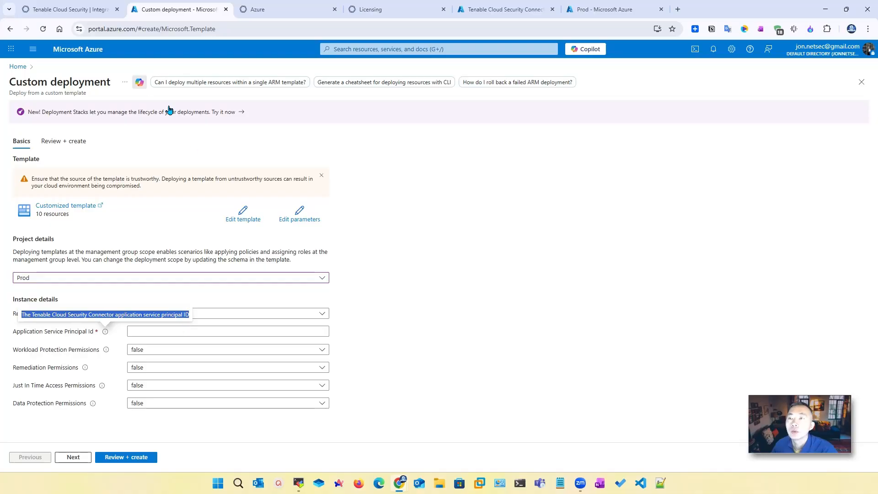
pyautogui.click(85, 13)
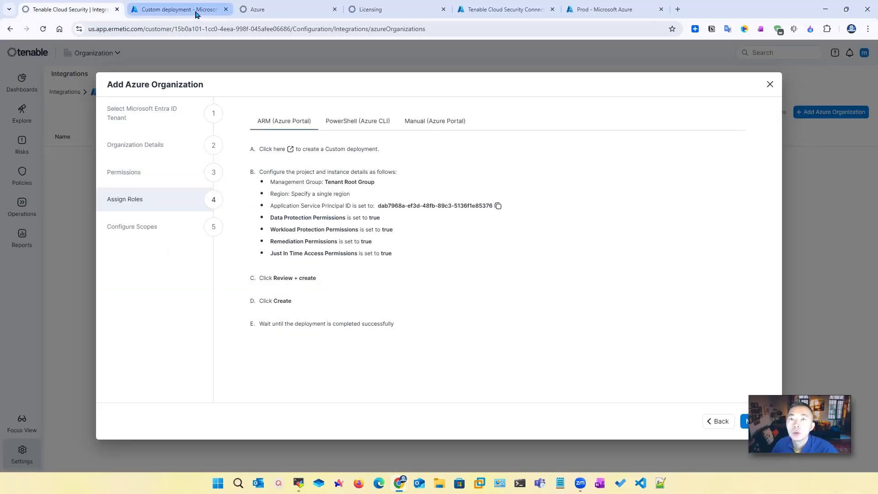
pyautogui.click(539, 11)
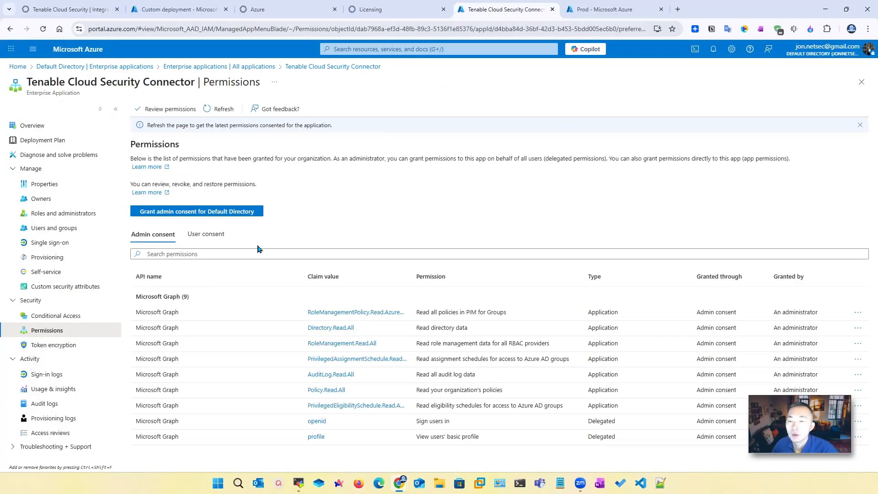
pyautogui.click(82, 185)
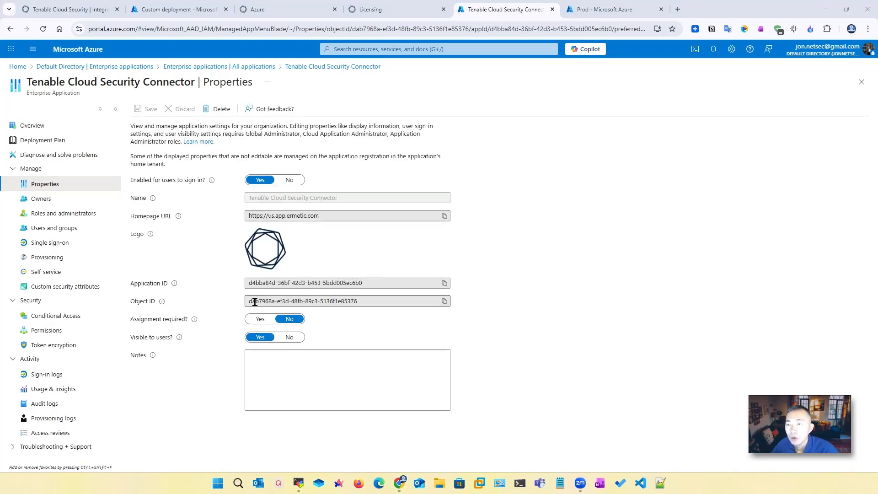
pyautogui.moveTo(379, 300); pyautogui.dragTo(244, 297)
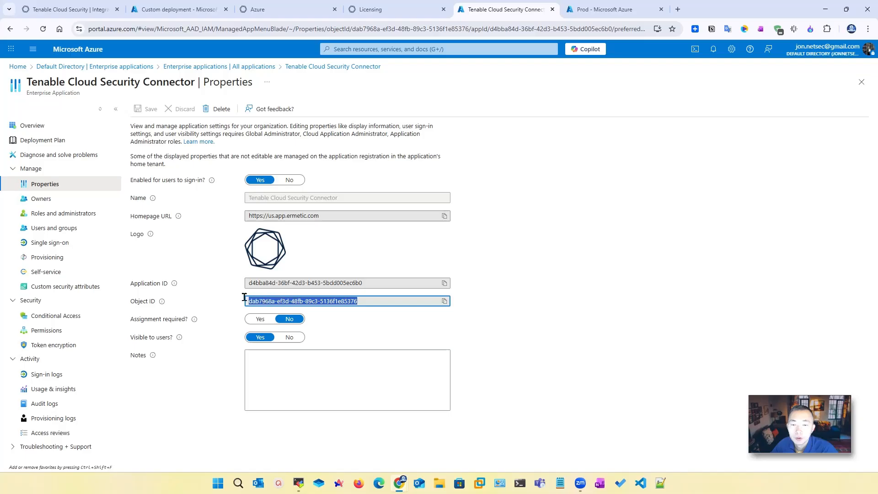
pyautogui.rightClick(294, 300)
pyautogui.click(441, 314)
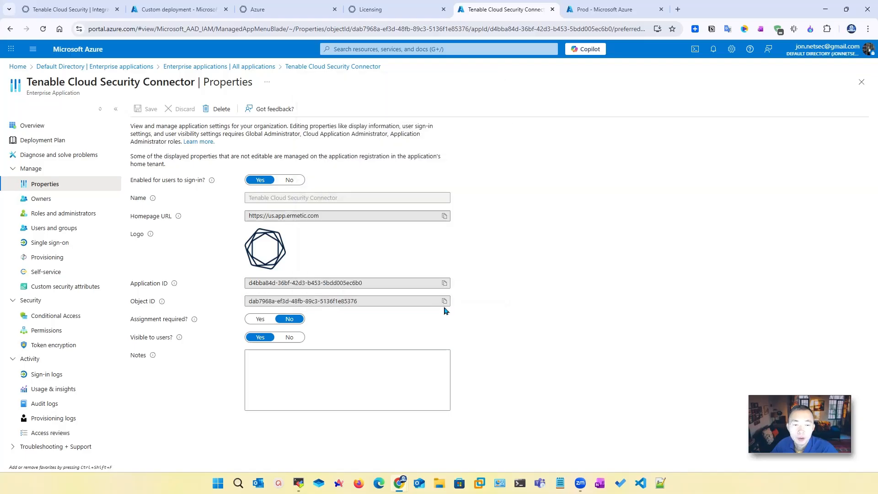
pyautogui.click(445, 302)
# Return to the custom deployment form, keep the region West US 2, and paste the copied Object ID as the Application Service Principal Id.
pyautogui.click(179, 9)
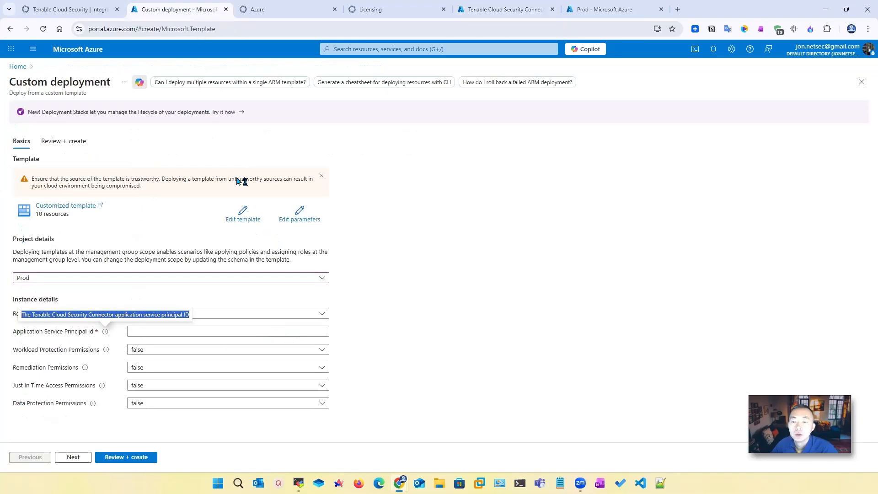
pyautogui.click(229, 316)
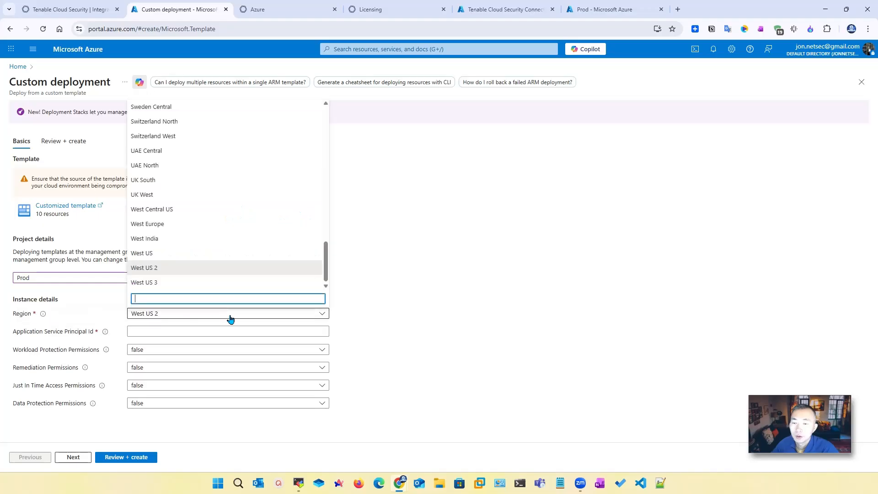
pyautogui.click(224, 323)
pyautogui.click(174, 332)
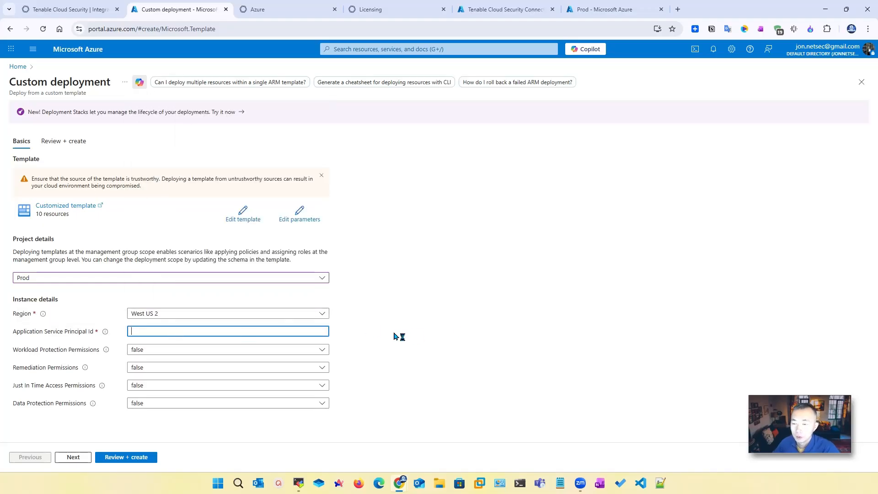
pyautogui.hotkey('ctrl', 'v')
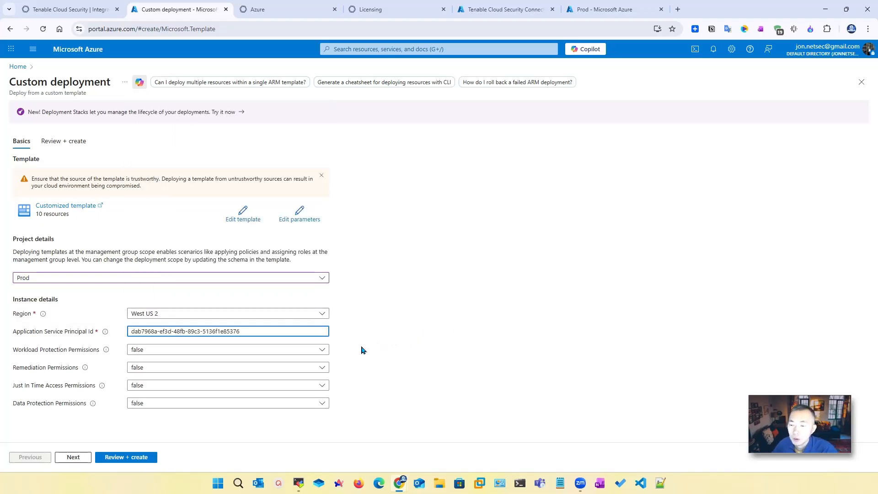
# Set the Workload Protection, Remediation, Just In Time Access and Data Protection permissions to true.
pyautogui.click(163, 351)
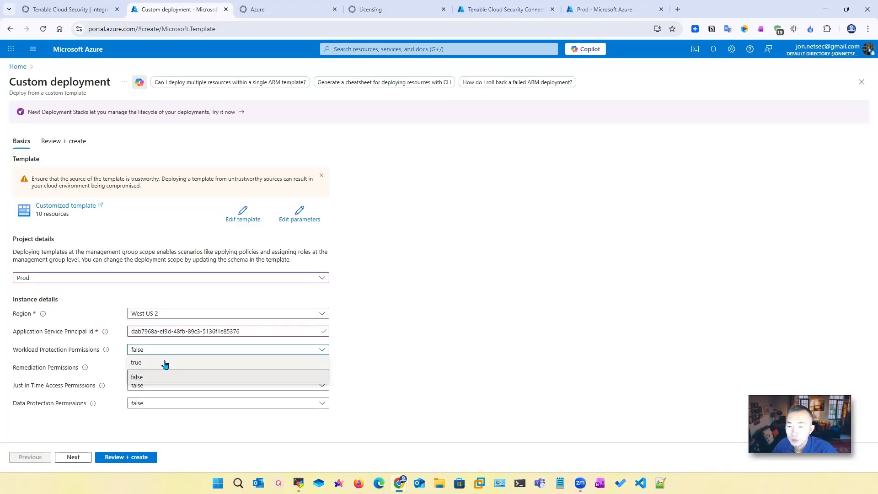
pyautogui.click(164, 363)
pyautogui.click(164, 368)
pyautogui.click(165, 380)
pyautogui.click(161, 385)
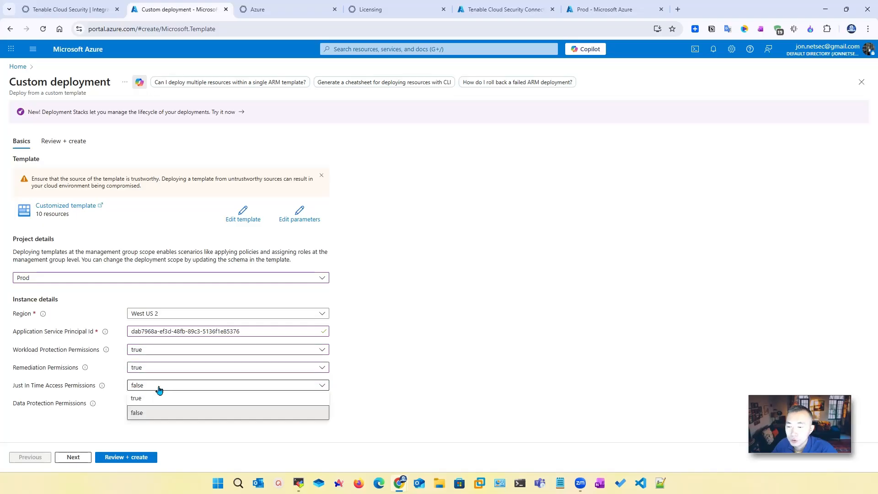
pyautogui.click(161, 398)
pyautogui.click(159, 405)
pyautogui.click(164, 416)
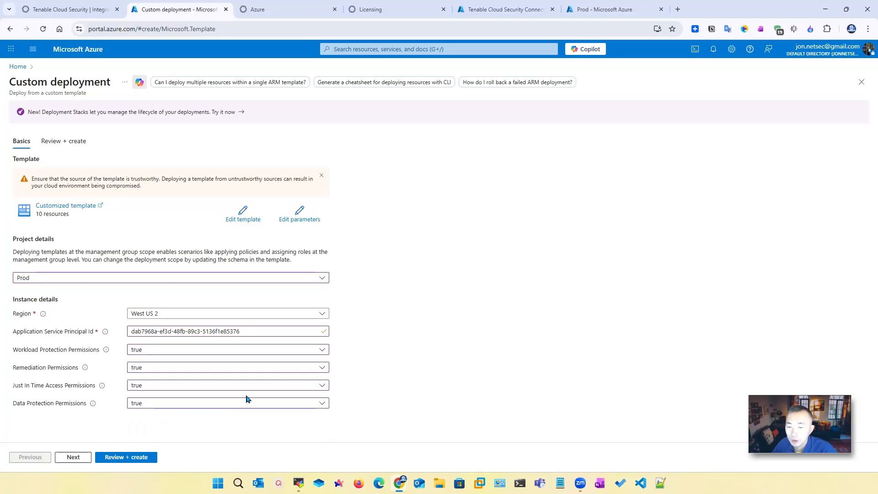
# Review and create the template deployment for the Prod management group, and open the first deployed resource from the deployment details.
pyautogui.click(73, 456)
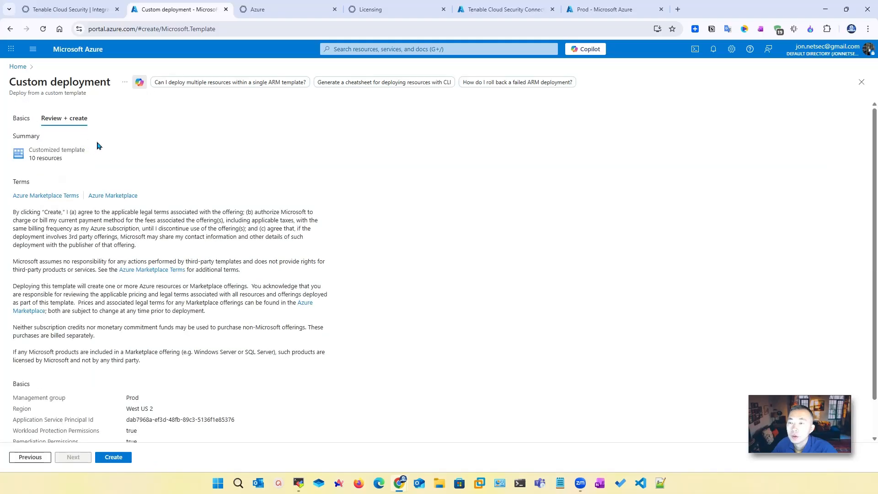
pyautogui.click(114, 457)
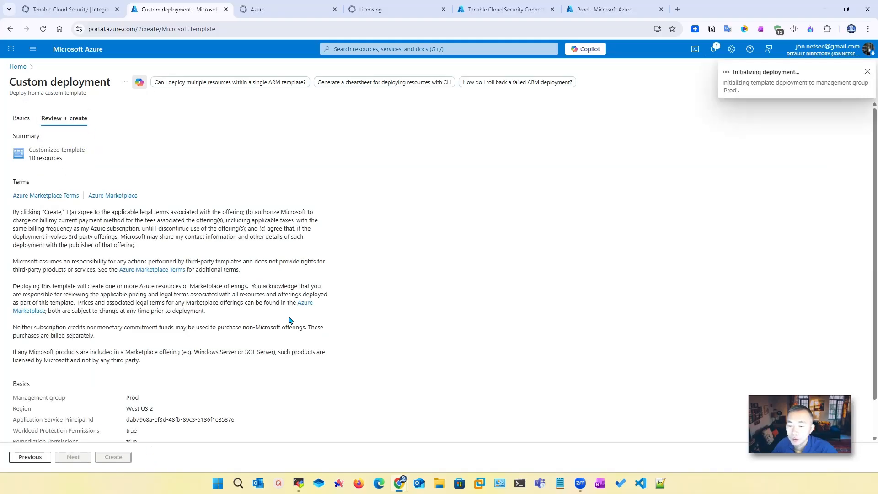
pyautogui.scroll(-2, 328, 275)
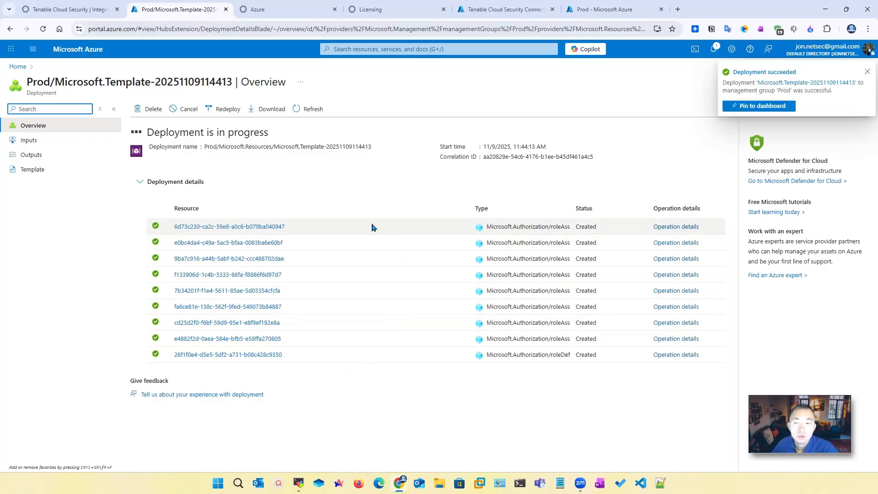
pyautogui.click(213, 223)
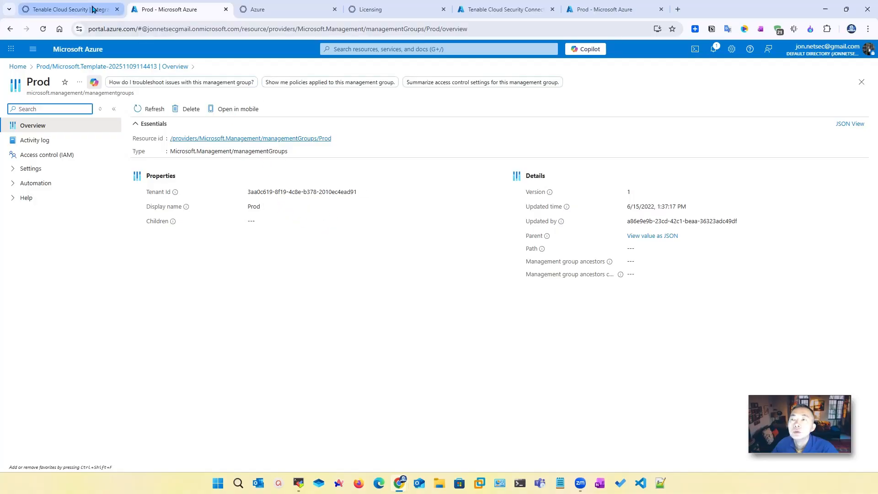
# Compare the Application Service Principal ID in Tenable's role-assignment instructions with the connector application's Object ID in Azure.
pyautogui.click(92, 10)
pyautogui.moveTo(377, 205); pyautogui.dragTo(501, 205)
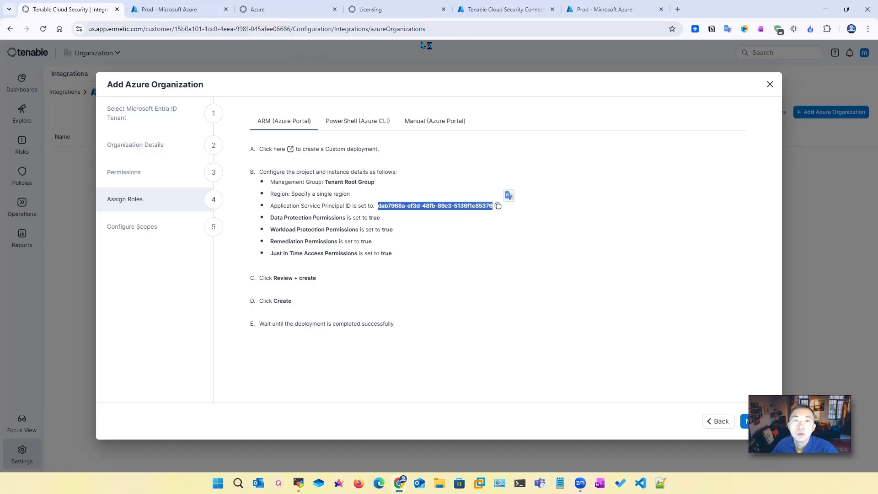
pyautogui.click(597, 8)
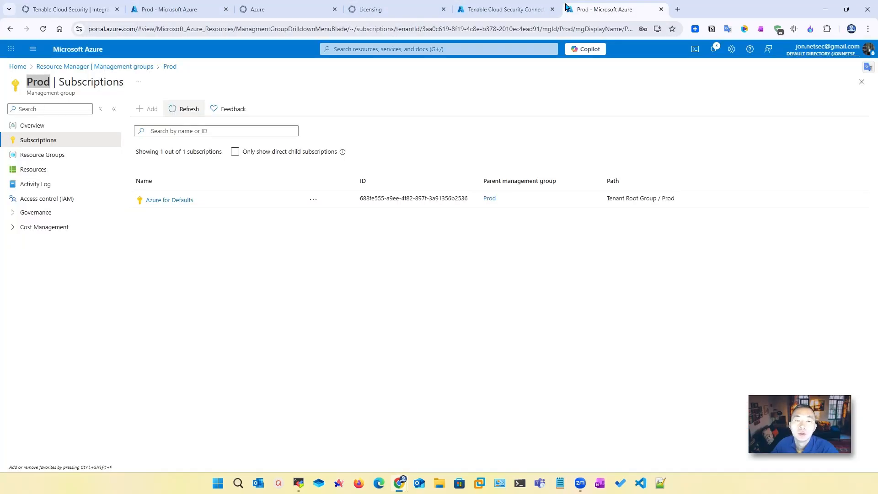
pyautogui.click(480, 7)
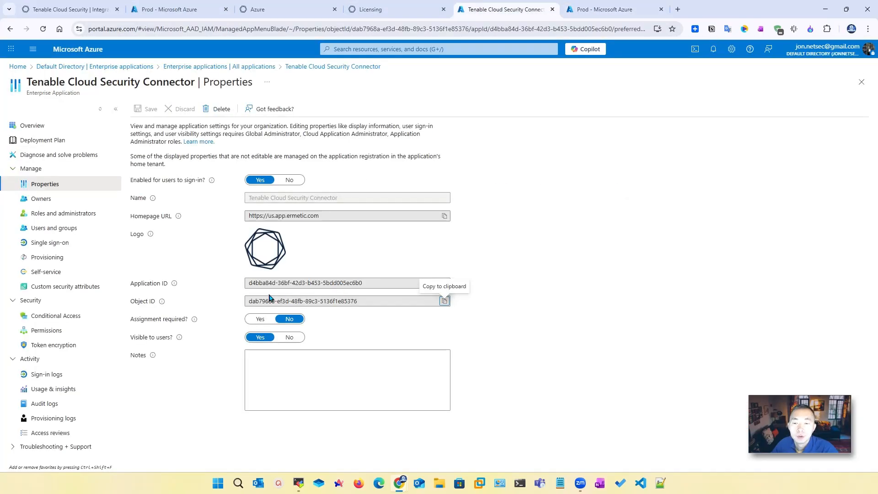
pyautogui.moveTo(251, 301); pyautogui.dragTo(364, 302)
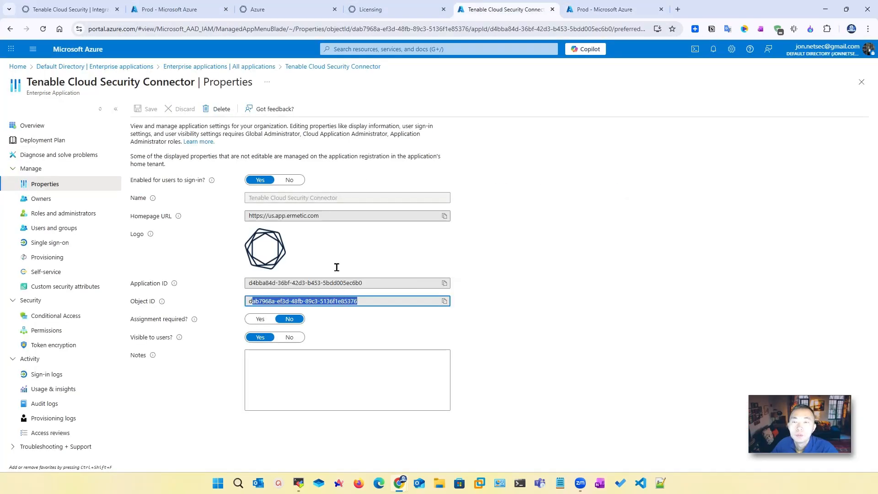
pyautogui.click(123, 6)
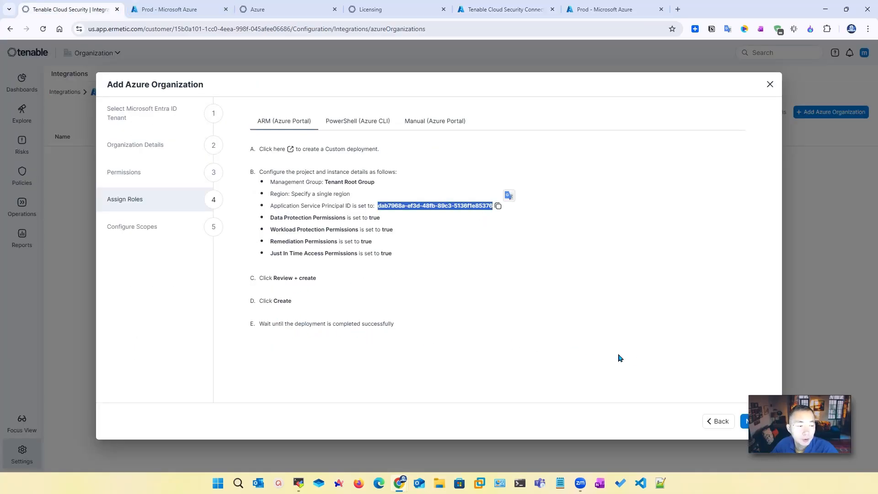
# Read through the manual Azure portal instructions for creating the Tenable Data Scanning role and assigning the required roles.
pyautogui.click(455, 123)
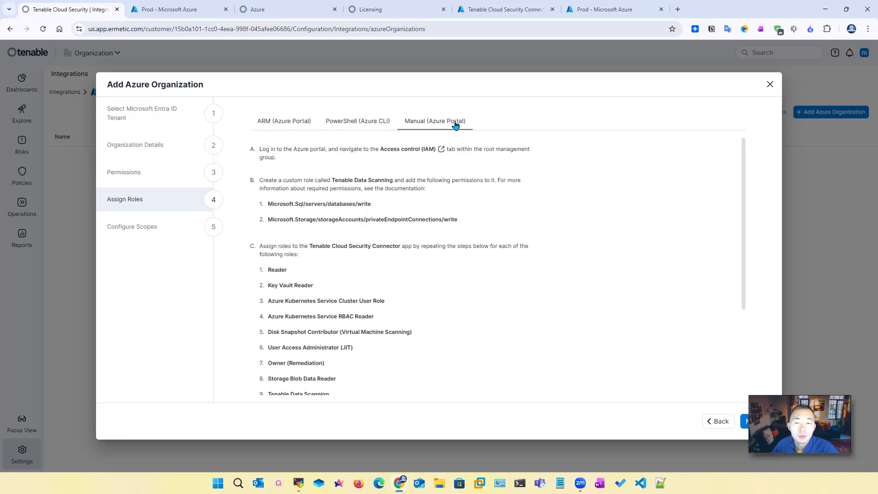
pyautogui.scroll(-3, 417, 209)
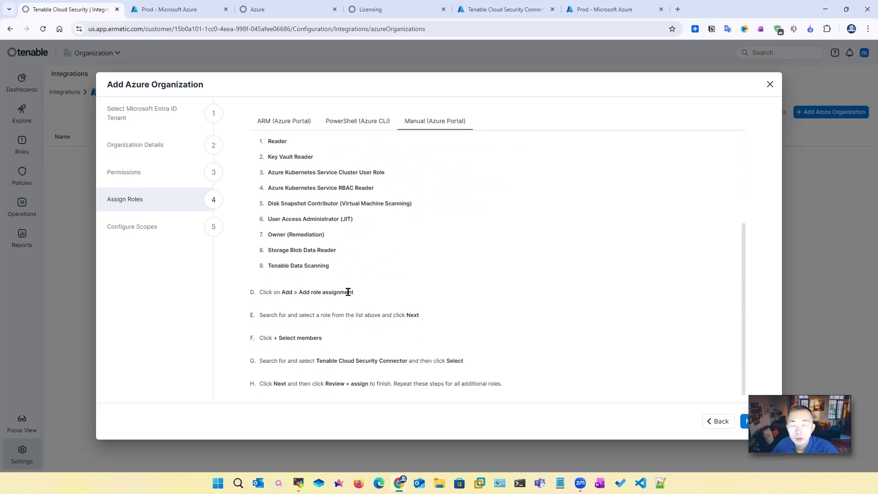
pyautogui.scroll(3, 302, 184)
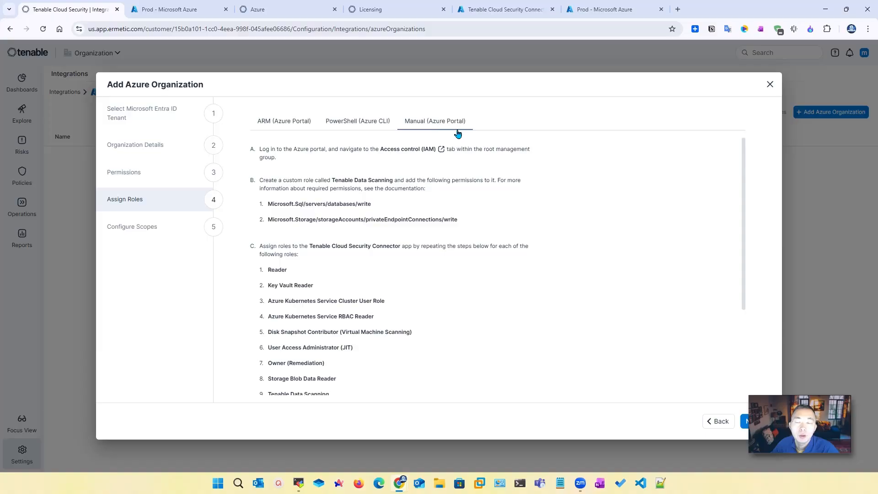
pyautogui.scroll(-3, 375, 189)
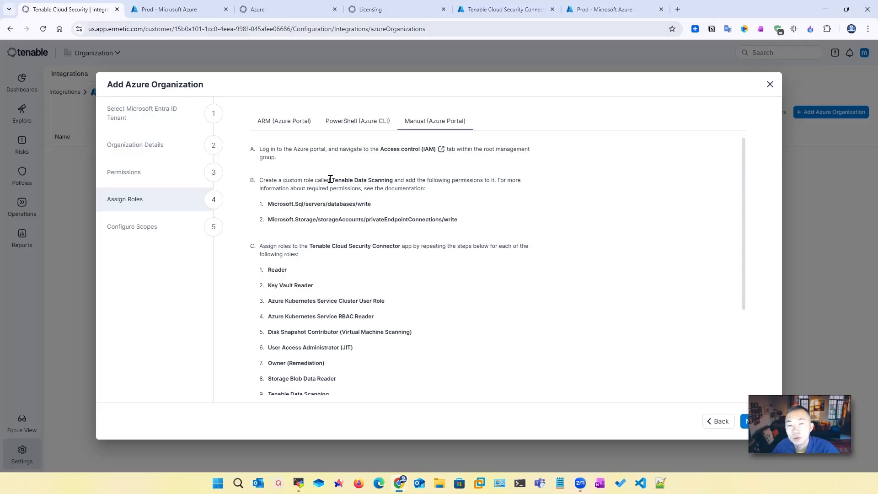
pyautogui.moveTo(330, 179); pyautogui.dragTo(394, 186)
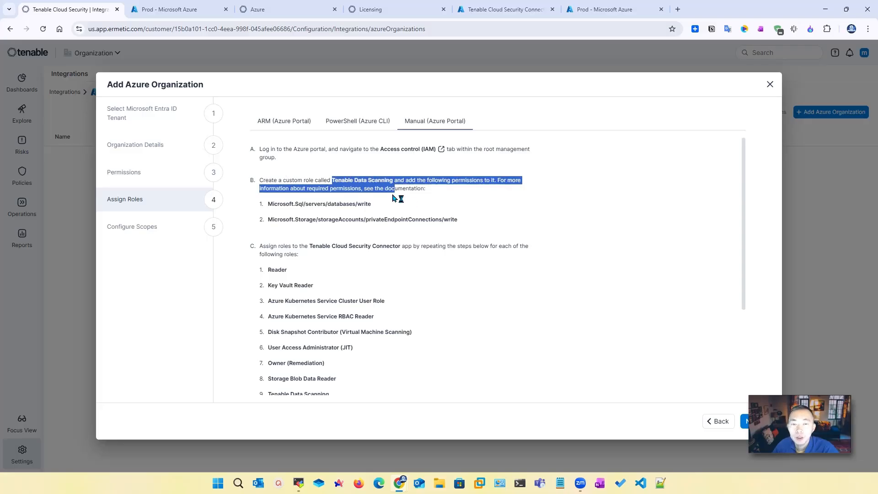
pyautogui.click(394, 203)
pyautogui.scroll(-2, 391, 226)
pyautogui.scroll(-1, 391, 225)
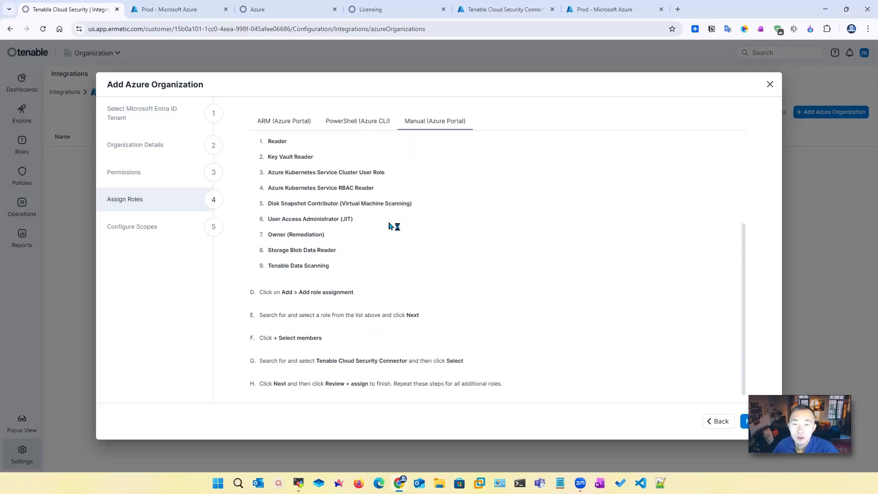
# Return to the ARM instructions and finish adding the organization with the scope Sync all current and future subscriptions.
pyautogui.click(290, 126)
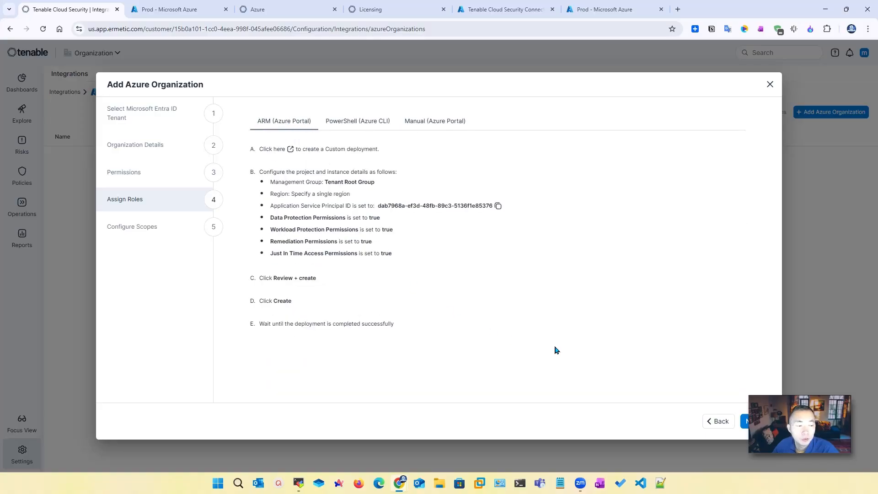
pyautogui.click(745, 419)
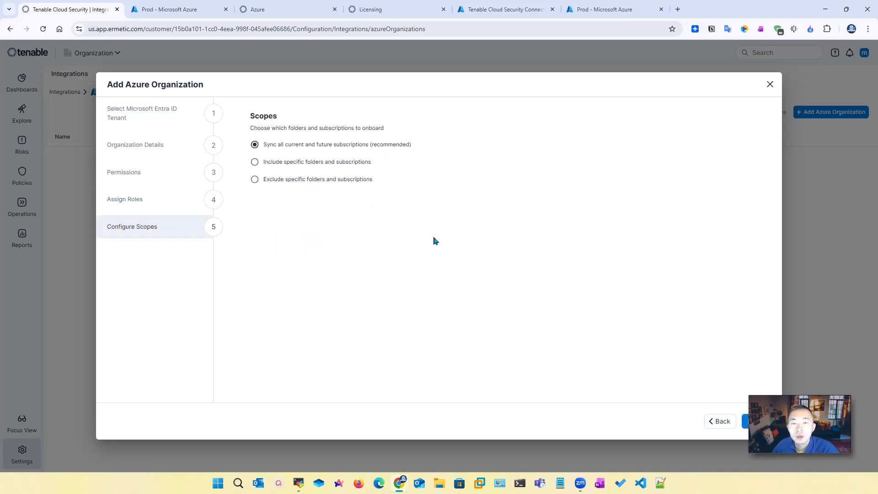
pyautogui.click(743, 421)
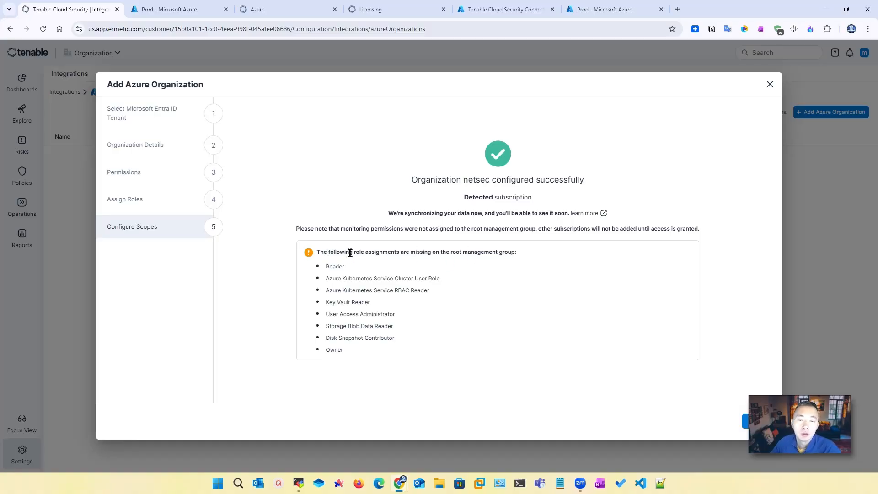
# Examine the role assignments listed in the completion summary, copy the whole summary text, and close the wizard.
pyautogui.moveTo(351, 252); pyautogui.dragTo(405, 252)
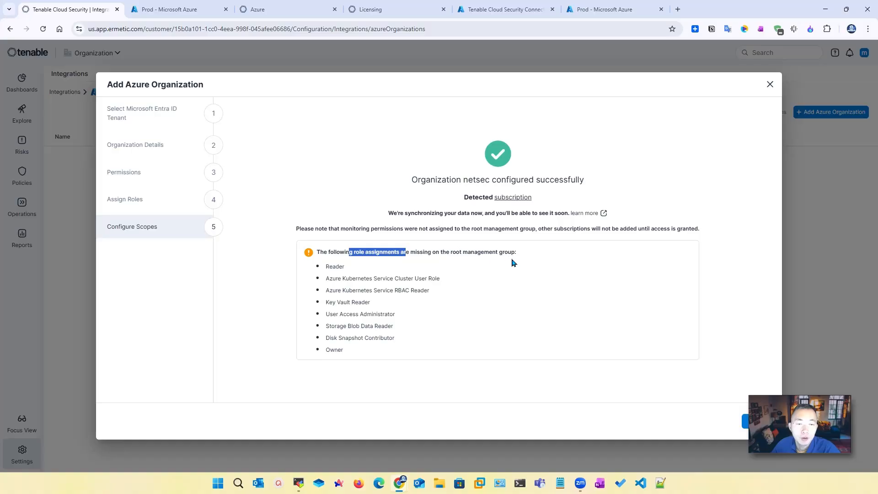
pyautogui.moveTo(522, 252); pyautogui.dragTo(455, 260)
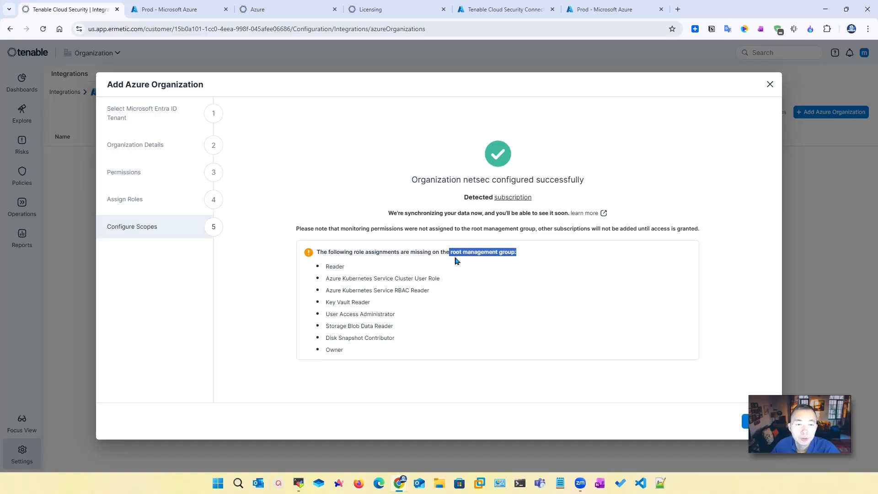
pyautogui.tripleClick(313, 260)
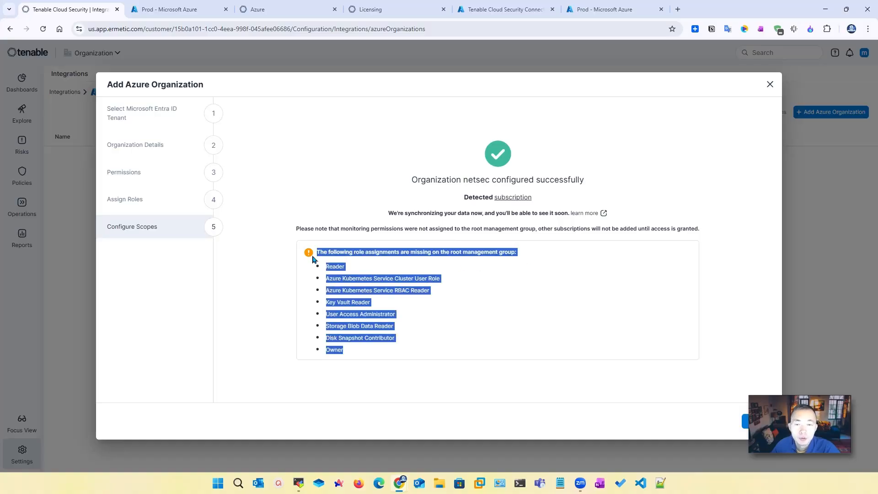
pyautogui.moveTo(313, 259); pyautogui.dragTo(397, 179)
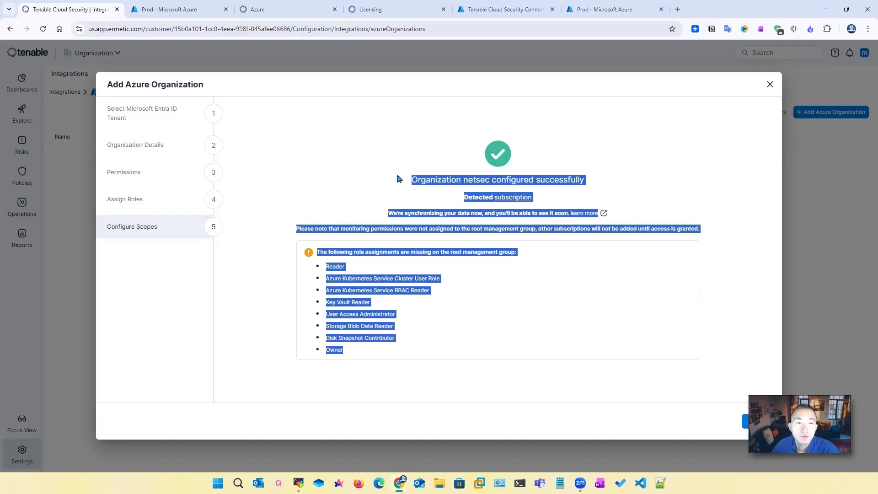
pyautogui.rightClick(431, 180)
pyautogui.click(459, 188)
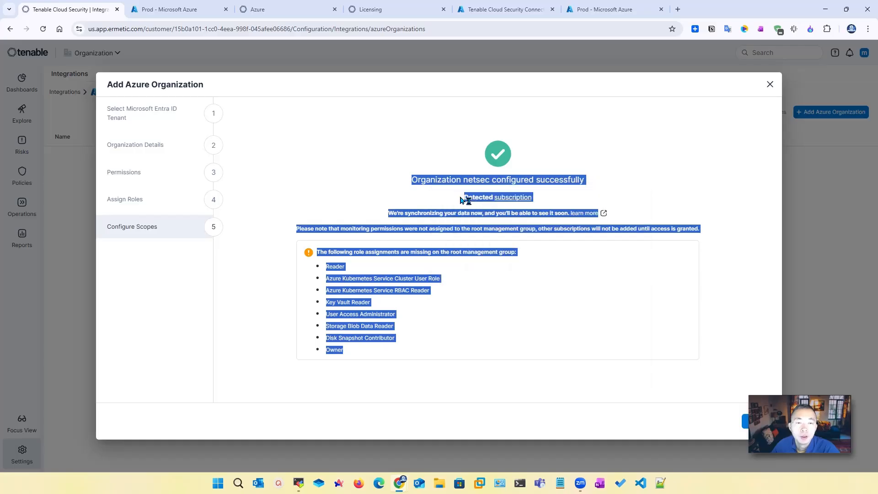
pyautogui.click(473, 309)
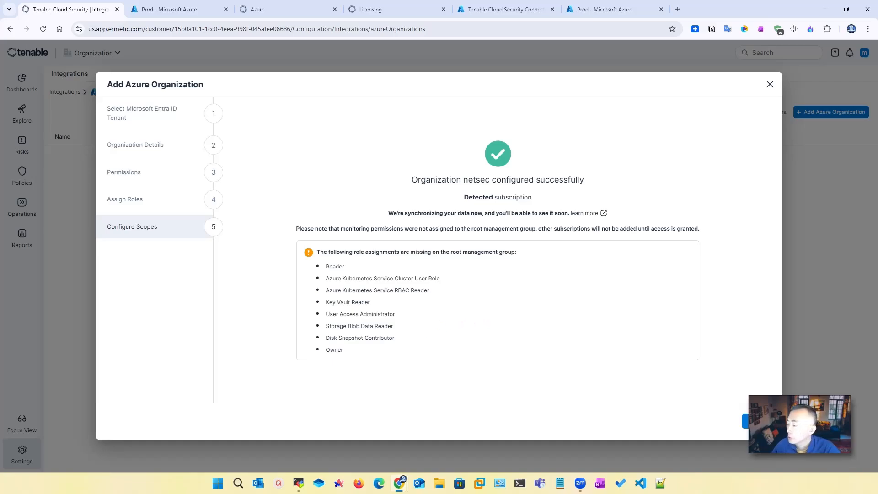
pyautogui.click(745, 422)
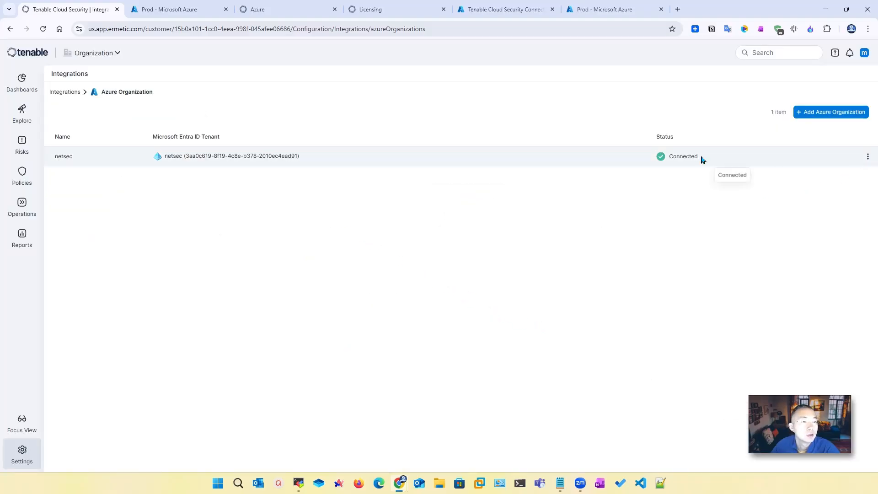
# Open the netsec Azure organization for editing, review its organization details, role-assignment instructions and scopes, and close it without changes.
pyautogui.click(867, 157)
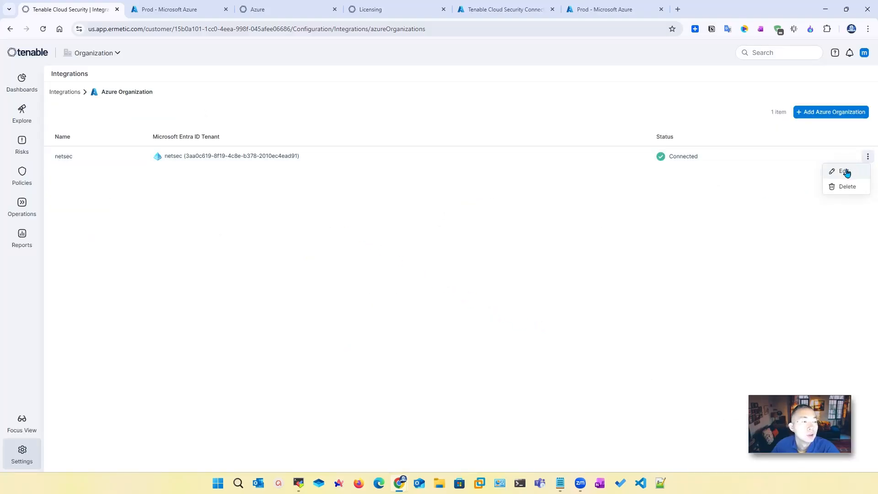
pyautogui.click(843, 172)
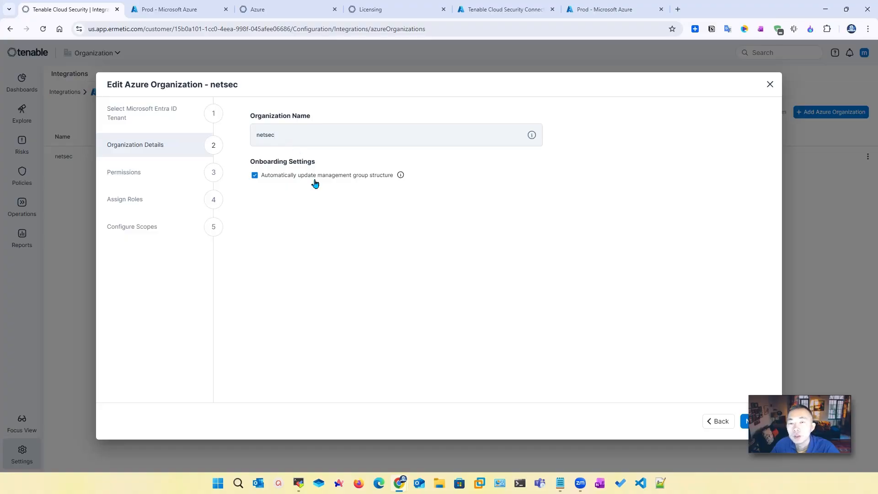
pyautogui.click(191, 172)
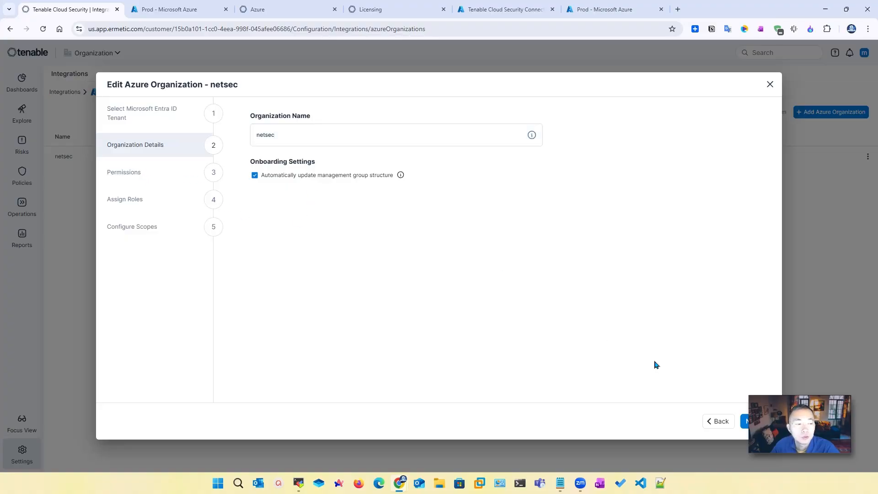
pyautogui.click(741, 420)
pyautogui.click(742, 420)
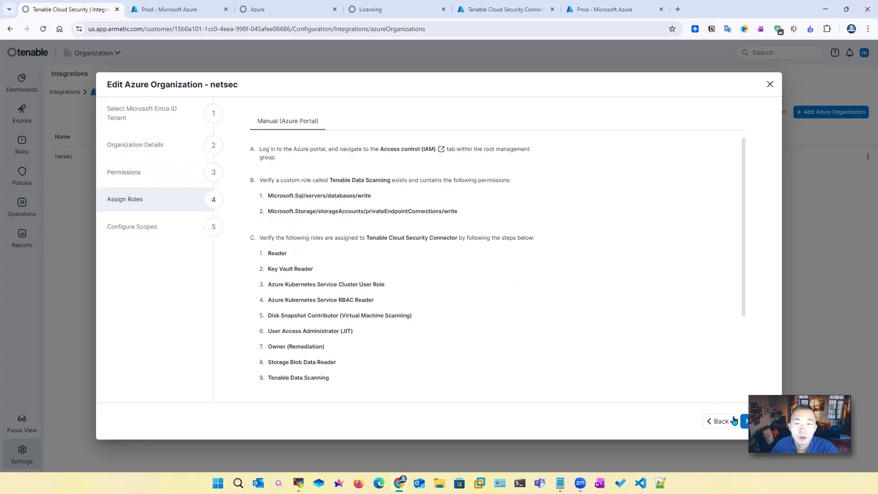
pyautogui.scroll(-3, 327, 325)
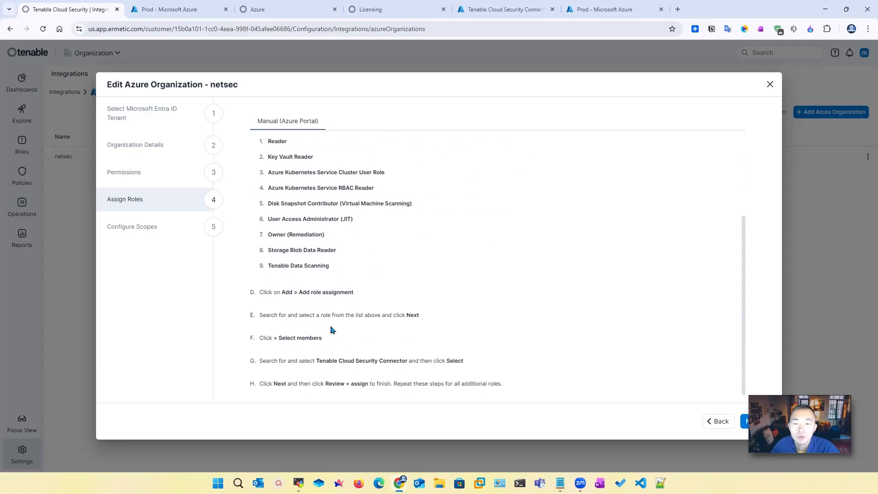
pyautogui.scroll(-3, 445, 285)
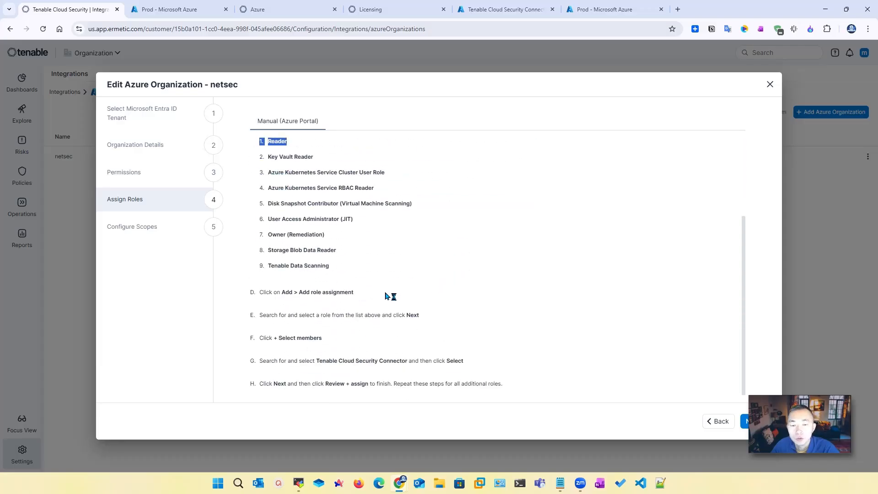
pyautogui.click(747, 421)
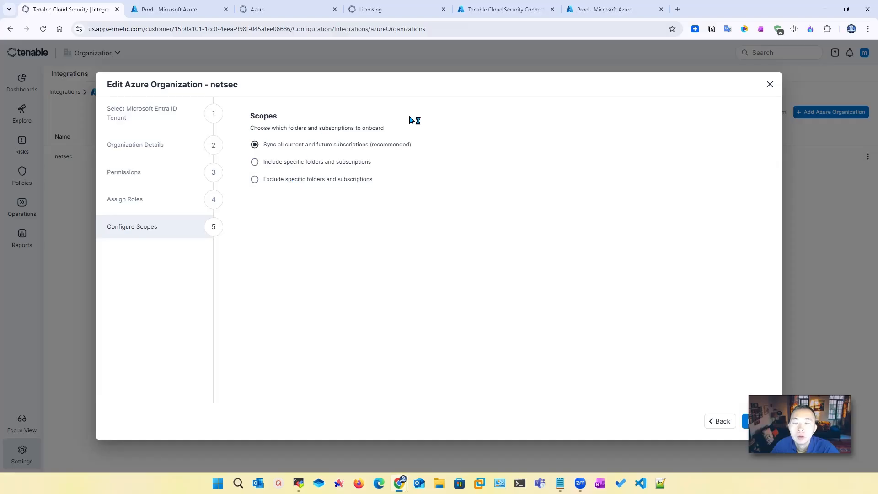
pyautogui.click(769, 86)
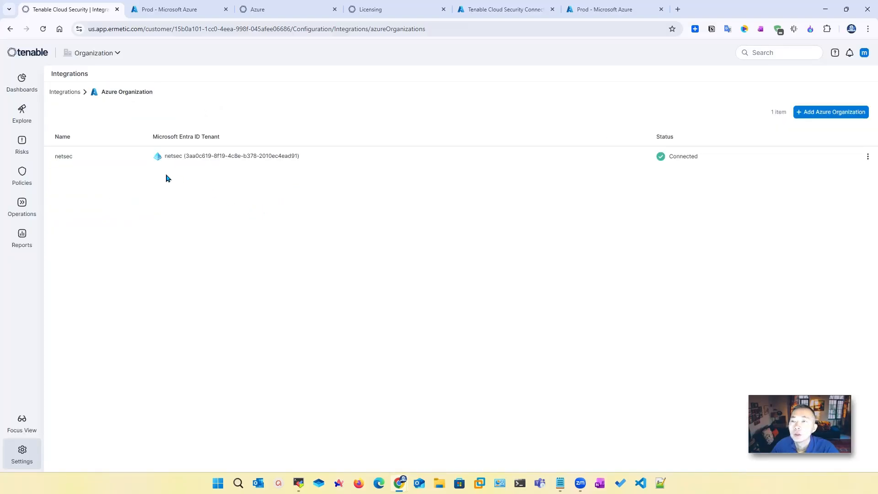
# Open the dashboard overview to check the processing status of the connected accounts' data.
pyautogui.click(30, 89)
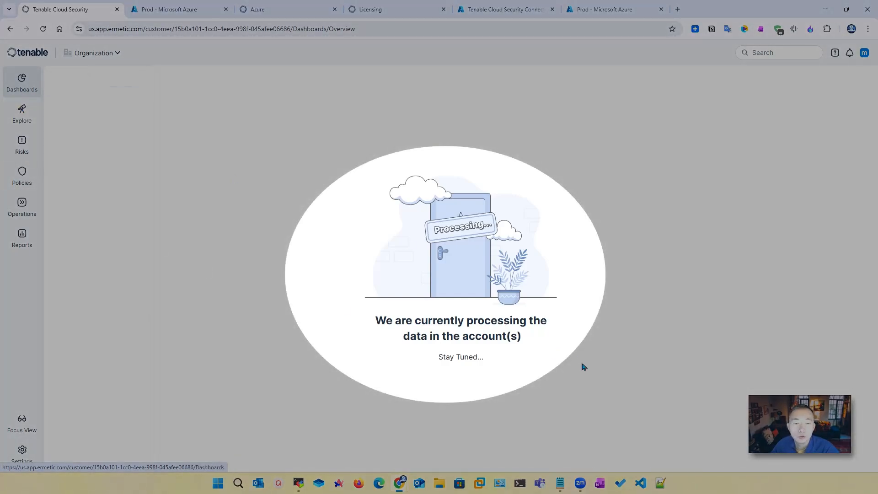
pyautogui.moveTo(376, 319); pyautogui.dragTo(545, 365)
pyautogui.click(479, 356)
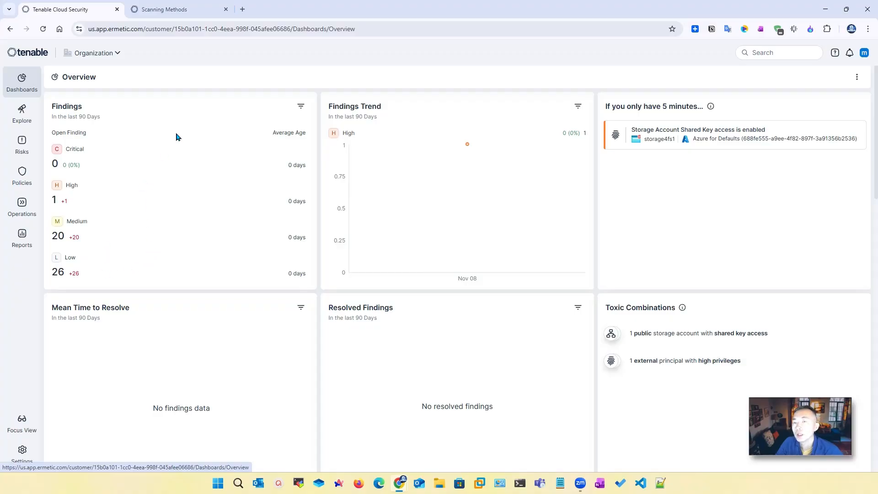
# Read the Scanning Methods documentation, comparing agentless and agent-based analysis and examining the scanning methods and frequencies by environment.
pyautogui.click(185, 14)
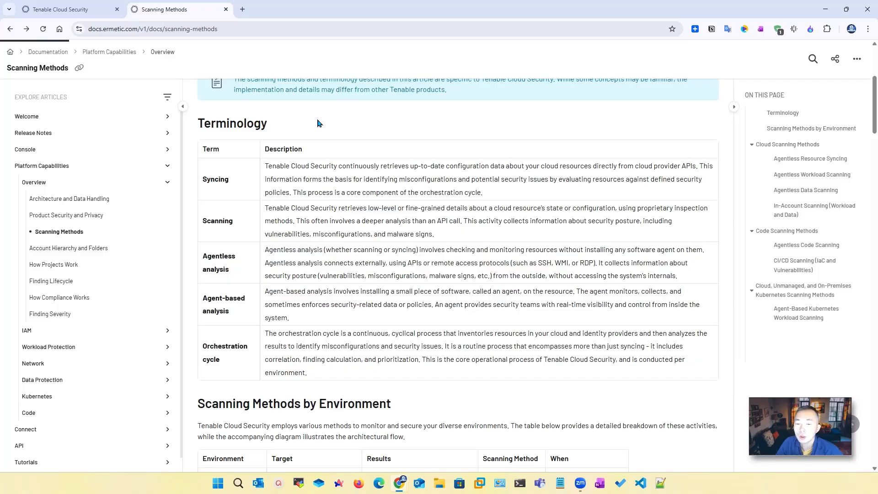
pyautogui.scroll(-5, 318, 133)
pyautogui.scroll(-1, 318, 134)
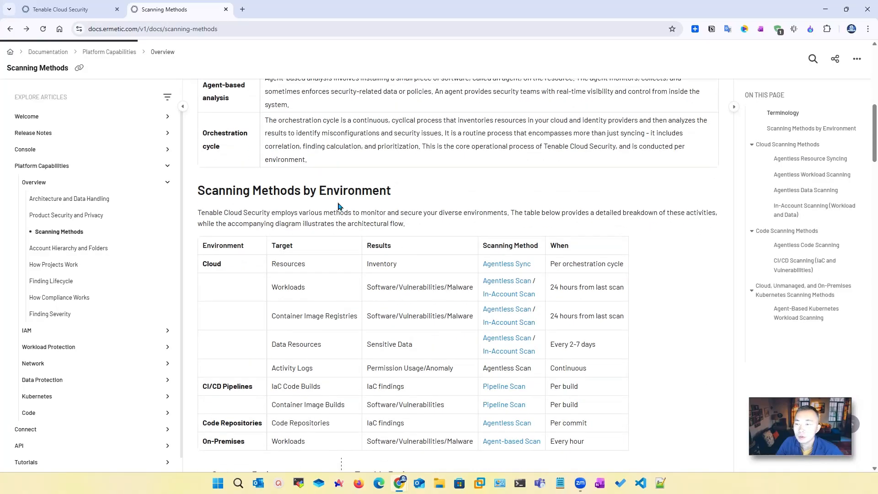
pyautogui.scroll(-2, 270, 258)
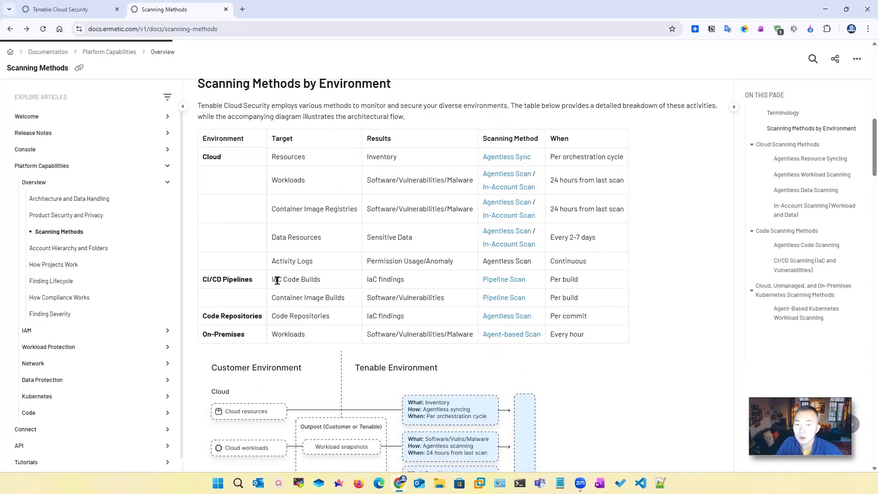
pyautogui.scroll(4, 277, 280)
pyautogui.moveTo(240, 166); pyautogui.dragTo(193, 150)
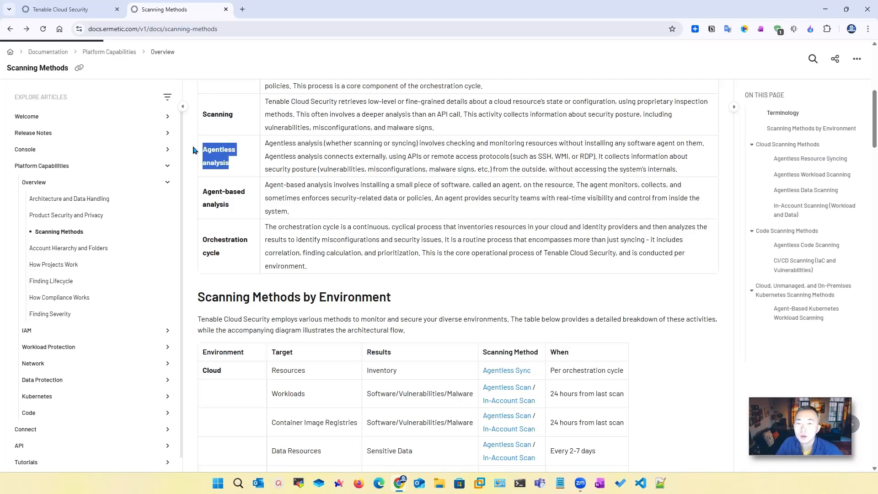
pyautogui.moveTo(241, 209); pyautogui.dragTo(201, 193)
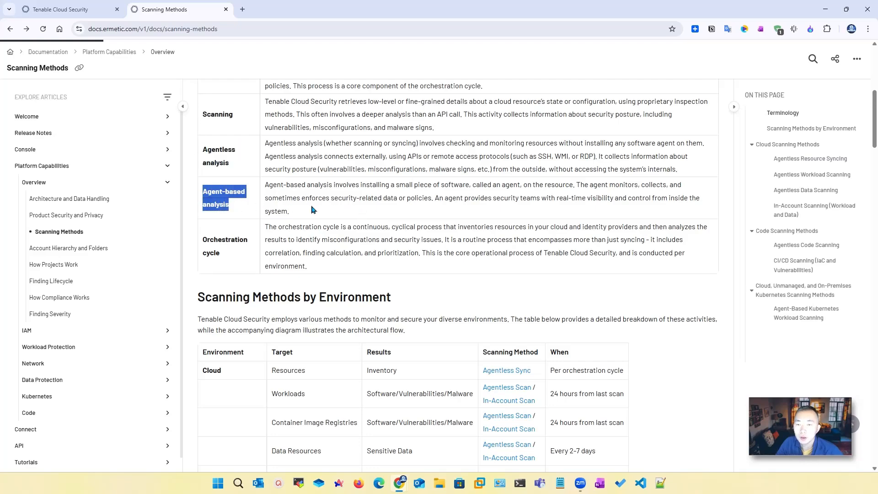
pyautogui.scroll(2, 295, 208)
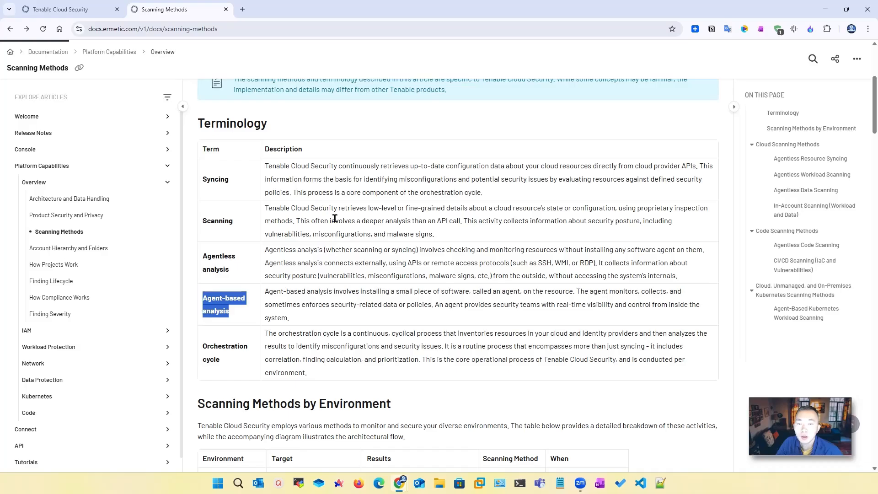
pyautogui.scroll(-10, 335, 218)
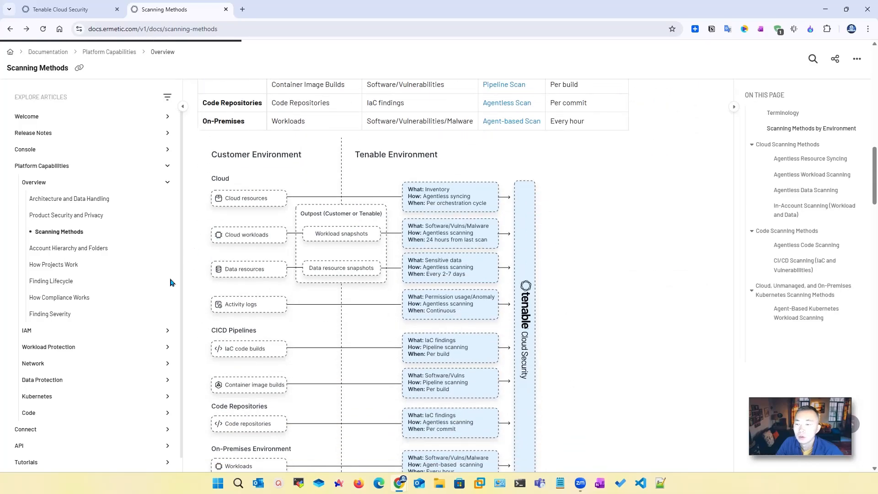
# Open the Workload Protection FAQ in the documentation and read how often virtual machines are scanned.
pyautogui.click(137, 347)
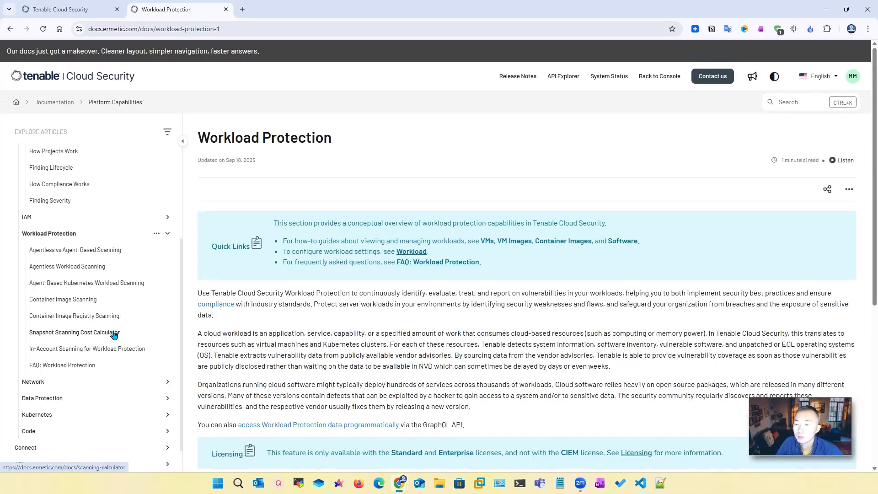
pyautogui.click(97, 364)
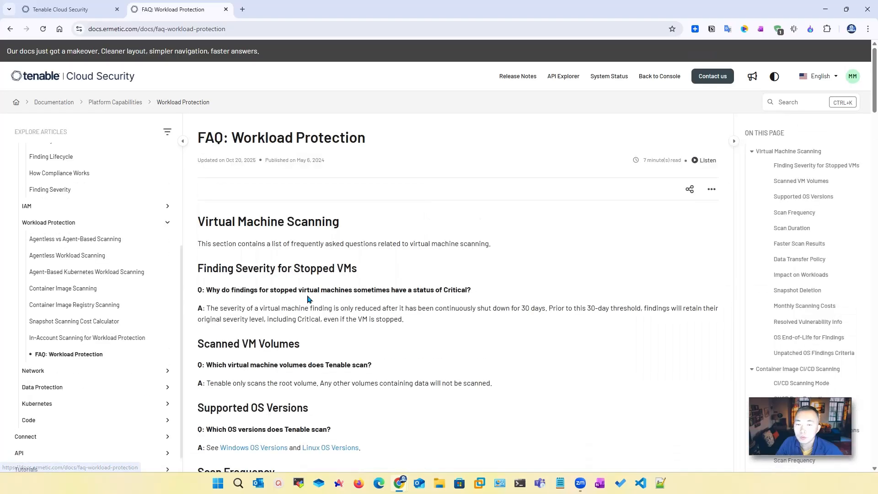
pyautogui.scroll(-2, 308, 299)
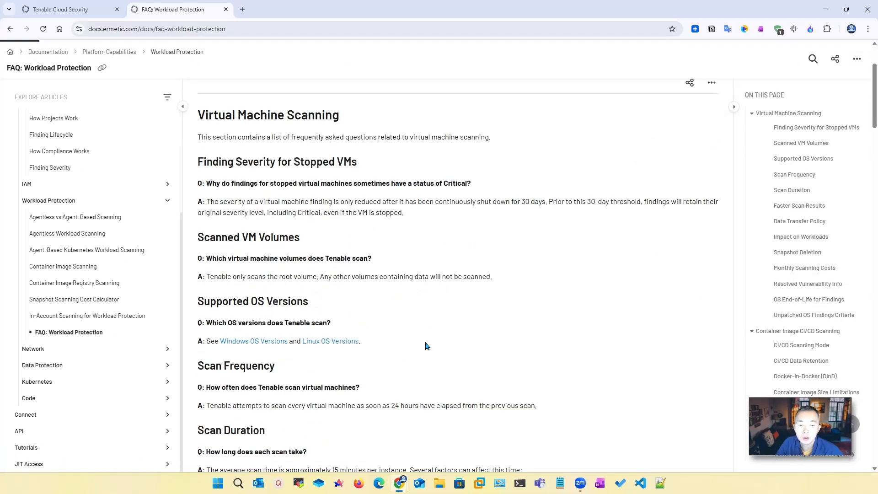
pyautogui.moveTo(209, 405); pyautogui.dragTo(543, 406)
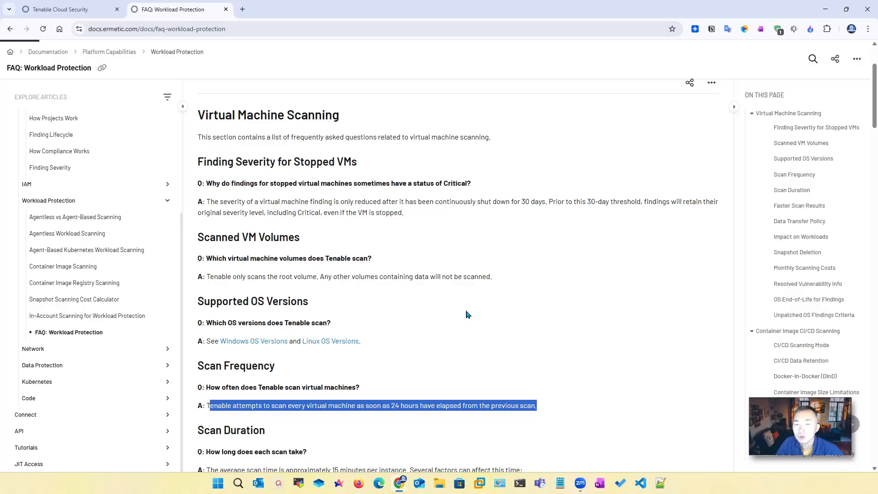
pyautogui.scroll(3, 468, 316)
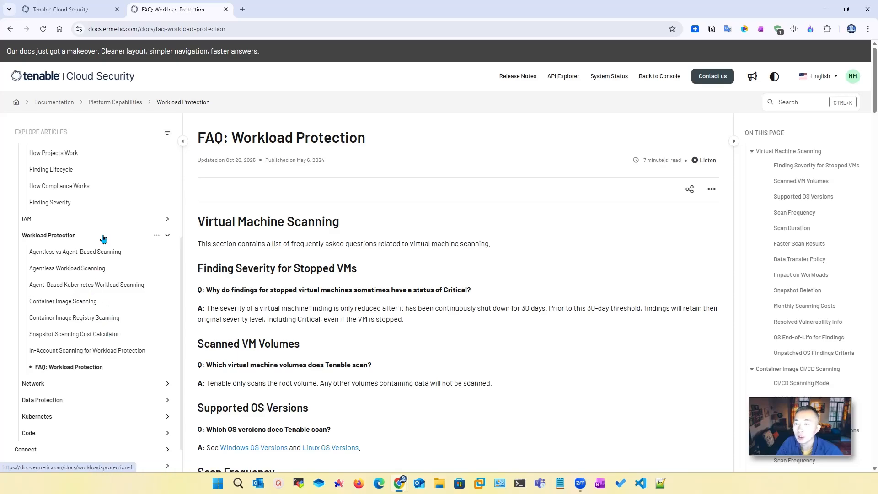
# Open the Data Protection FAQ in the documentation and read how often resources are scanned for data.
pyautogui.click(64, 401)
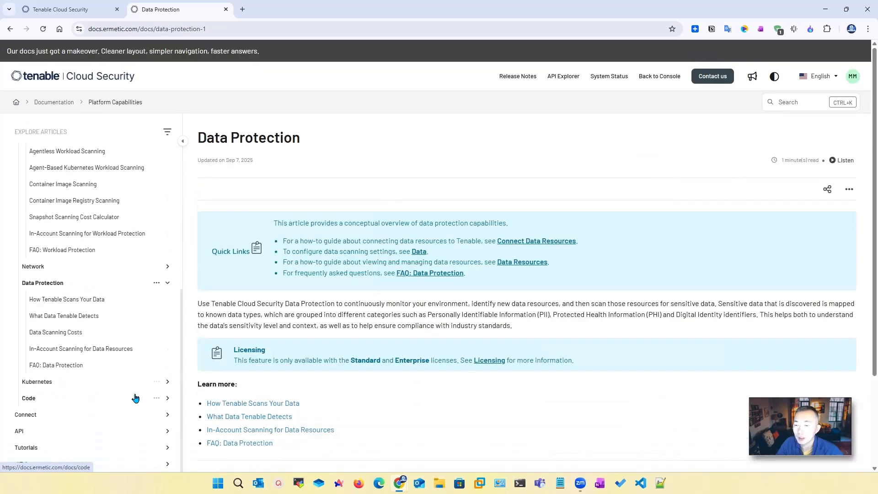
pyautogui.scroll(-3, 135, 398)
pyautogui.click(69, 343)
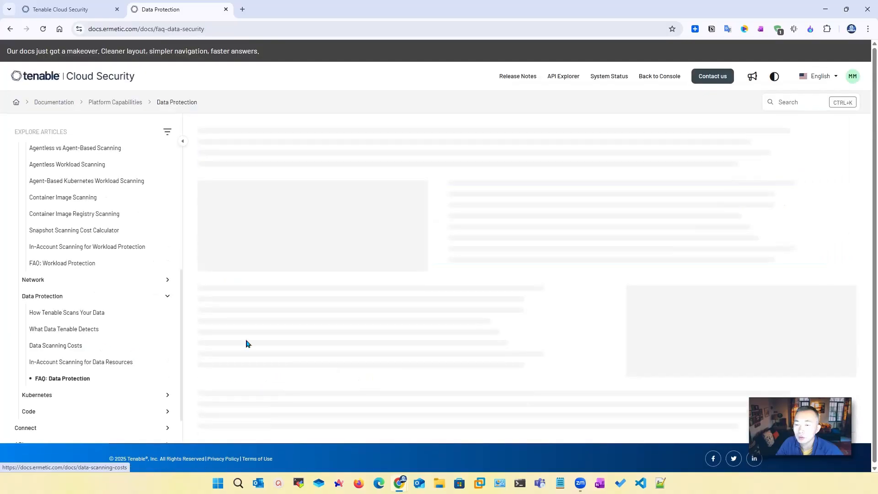
pyautogui.scroll(-2, 392, 303)
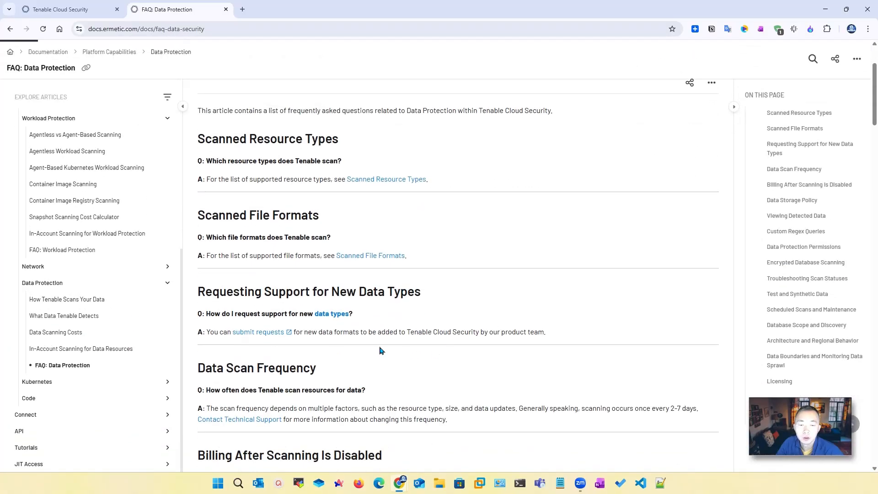
pyautogui.scroll(-2, 380, 350)
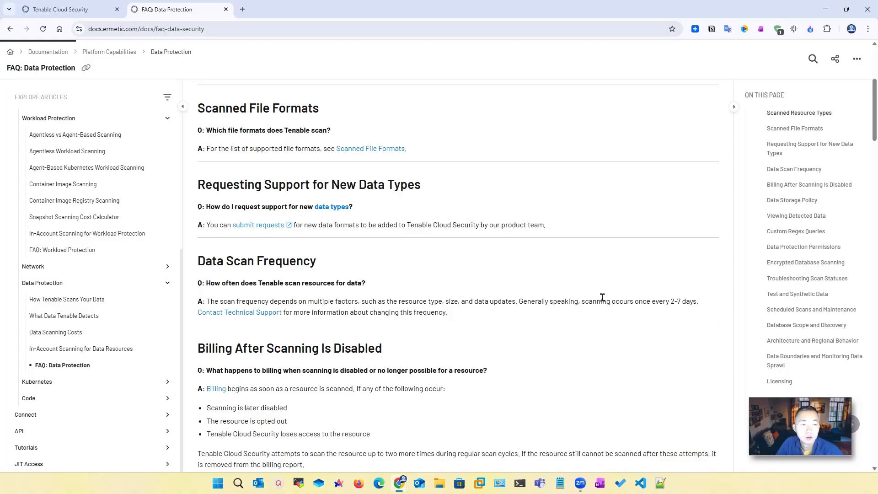
pyautogui.moveTo(646, 302); pyautogui.dragTo(703, 305)
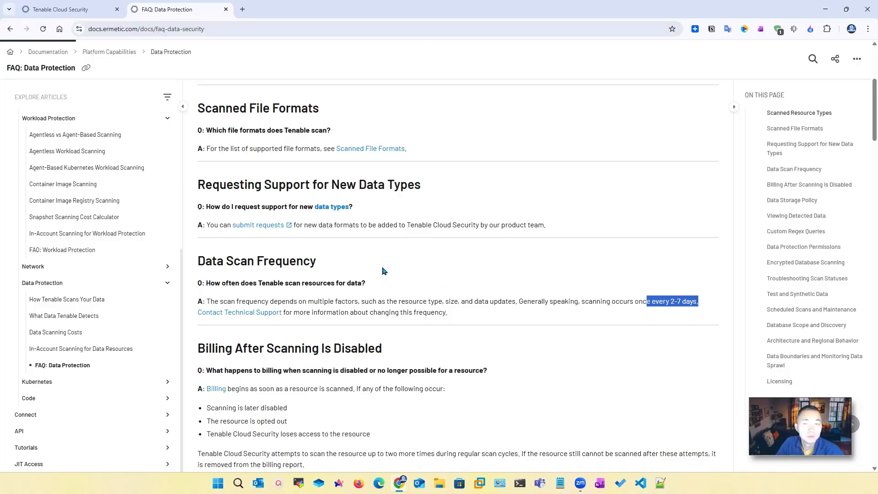
pyautogui.scroll(3, 178, 186)
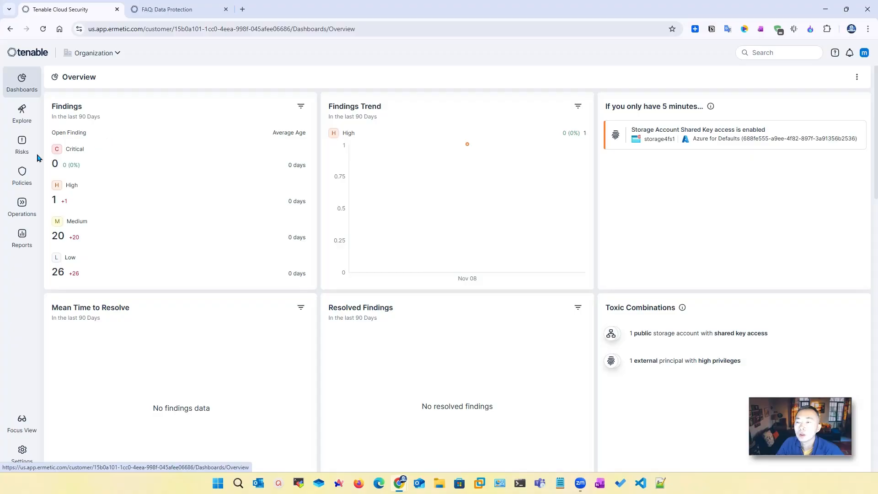
# Return to the Tenable console and view the virtual machines discovered in the Azure environment.
pyautogui.click(22, 113)
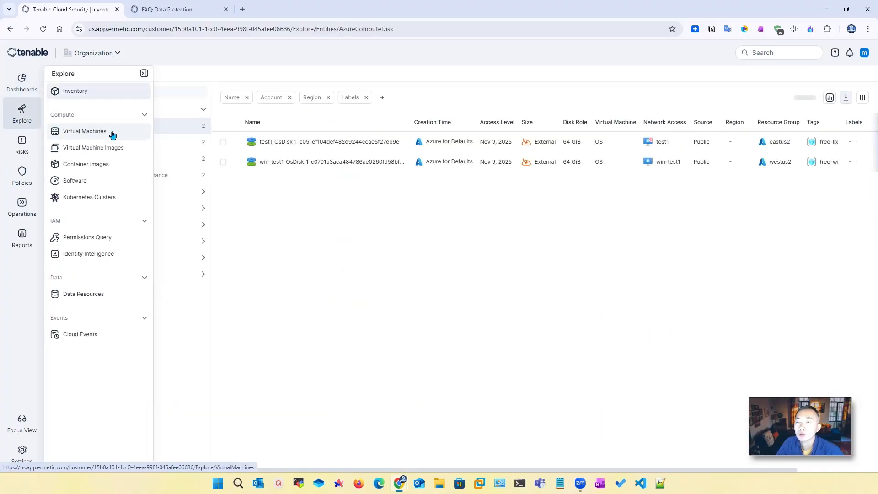
pyautogui.click(112, 133)
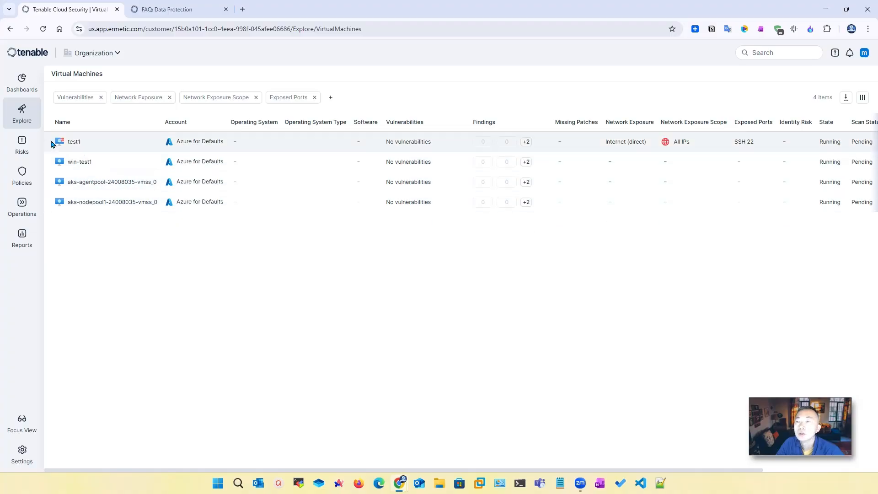
# Open the cloud findings and look through the open findings grouped by policy, from high down to low severity.
pyautogui.moveTo(27, 146)
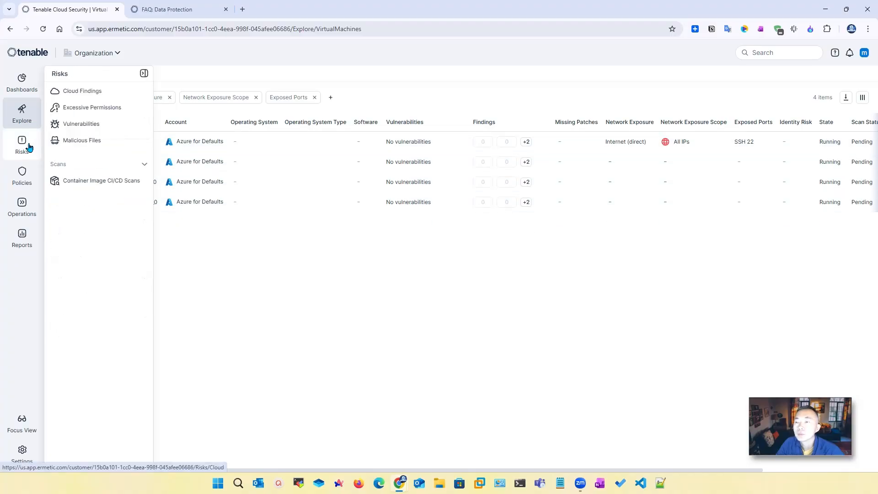
pyautogui.click(118, 96)
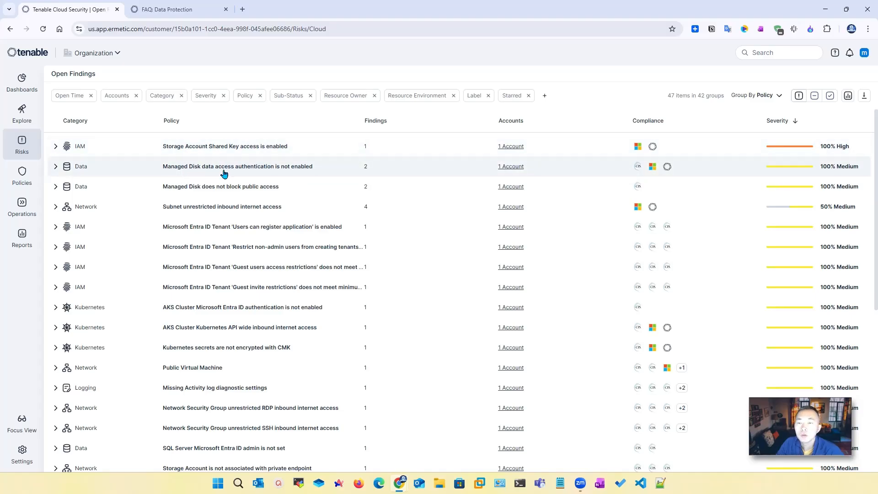
pyautogui.scroll(-2, 269, 277)
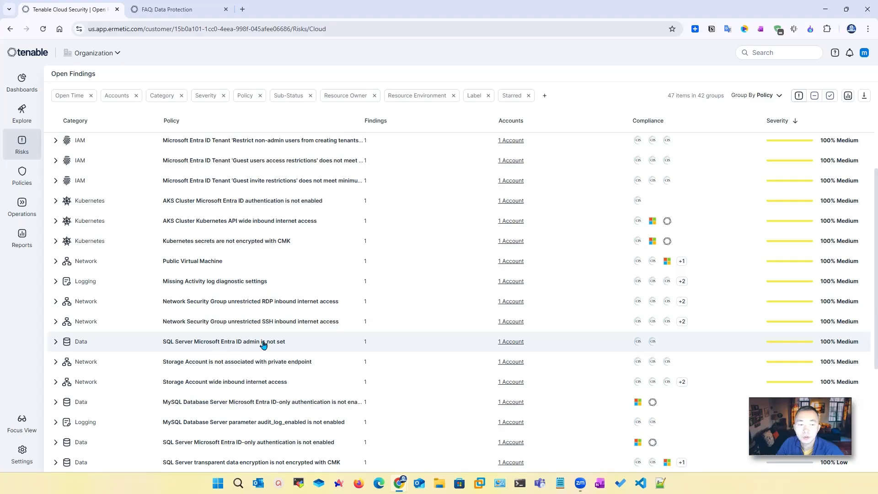
pyautogui.scroll(-6, 263, 345)
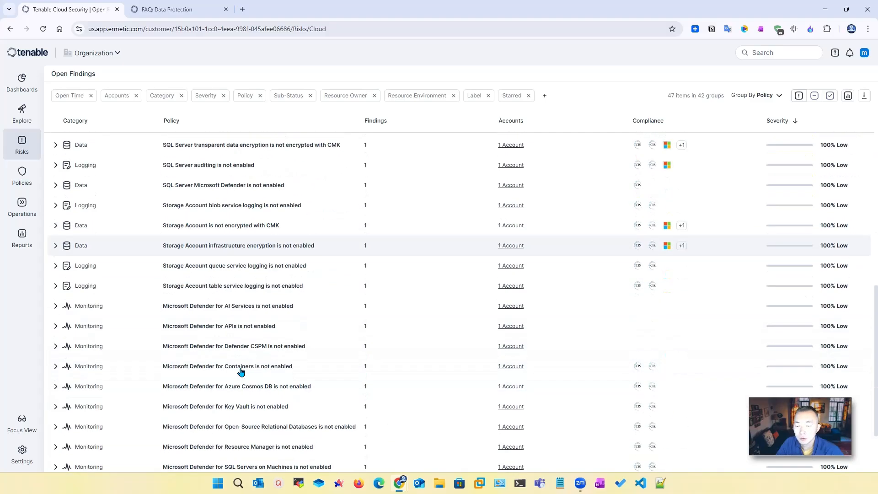
pyautogui.scroll(-2, 241, 371)
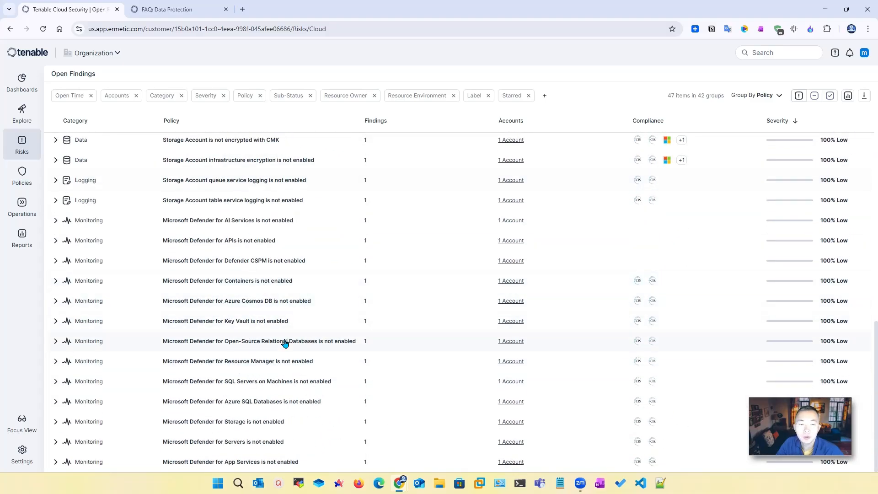
# Leave the open findings and view the software inventory and the data resources discovered in the Azure environment.
pyautogui.scroll(8, 336, 300)
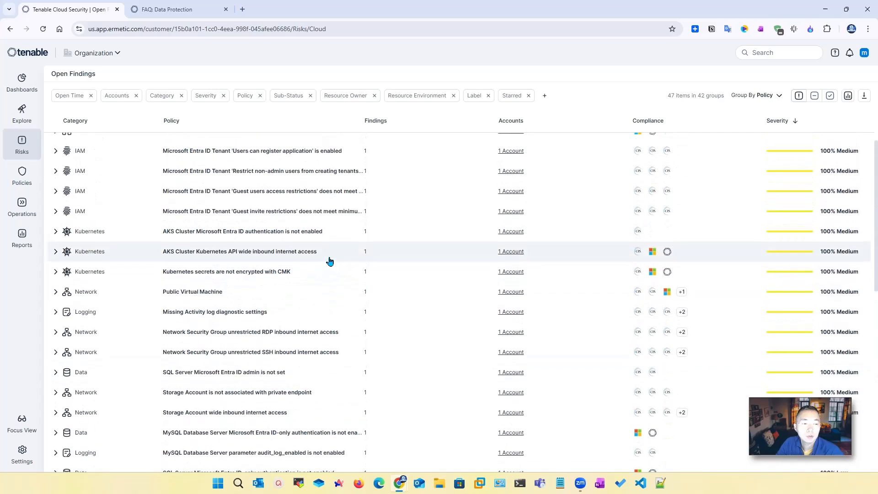
pyautogui.scroll(2, 330, 260)
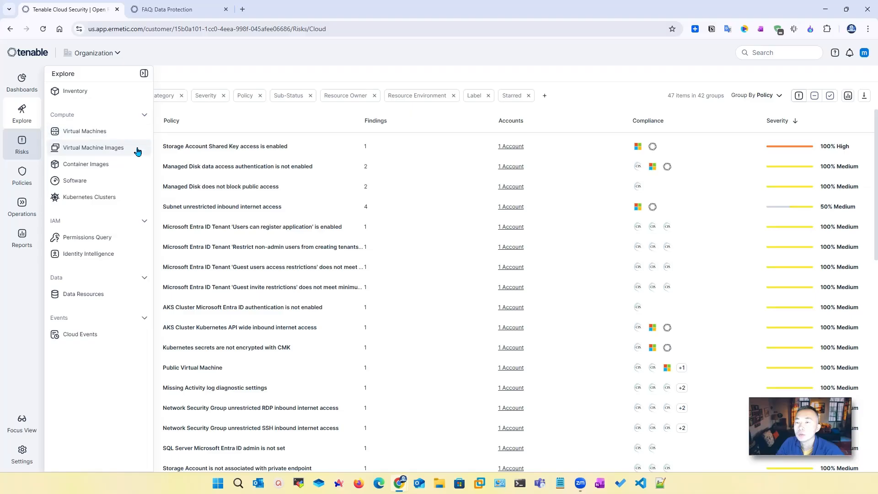
pyautogui.click(125, 186)
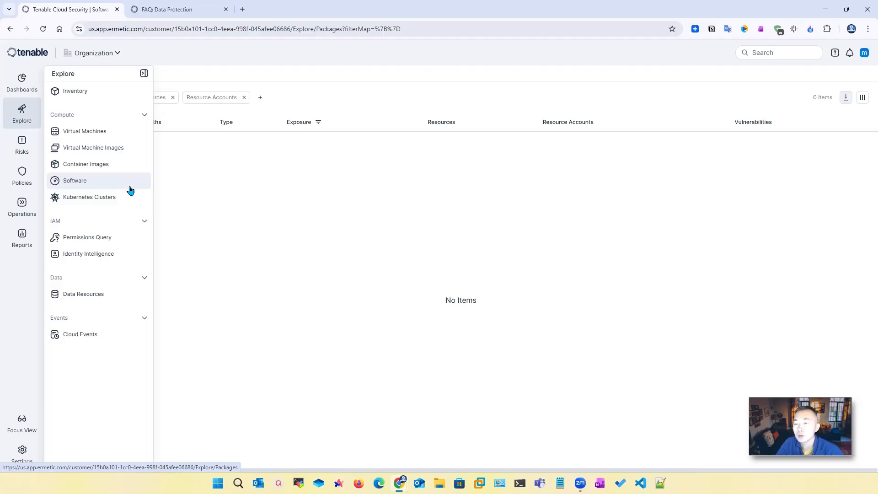
pyautogui.click(122, 297)
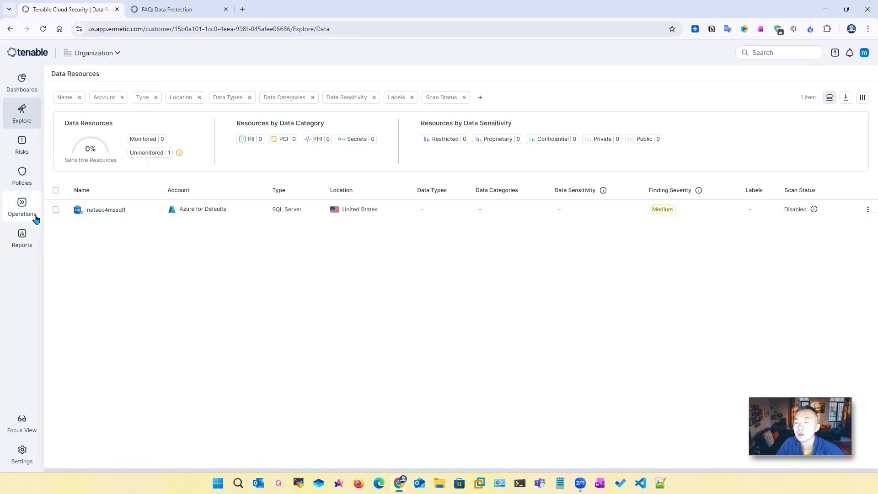
# Pin the Explore navigation open and view Identity Intelligence and the Permissions Query for the environment's identities.
pyautogui.moveTo(36, 120)
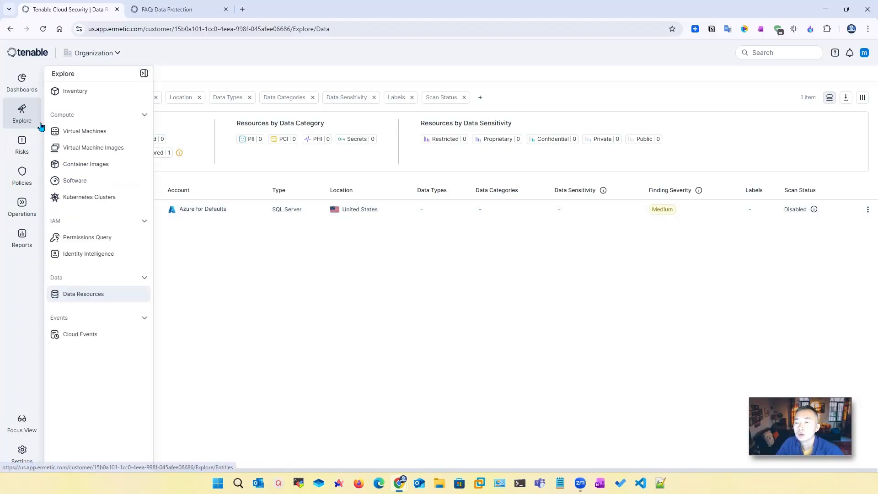
pyautogui.click(142, 73)
pyautogui.click(120, 262)
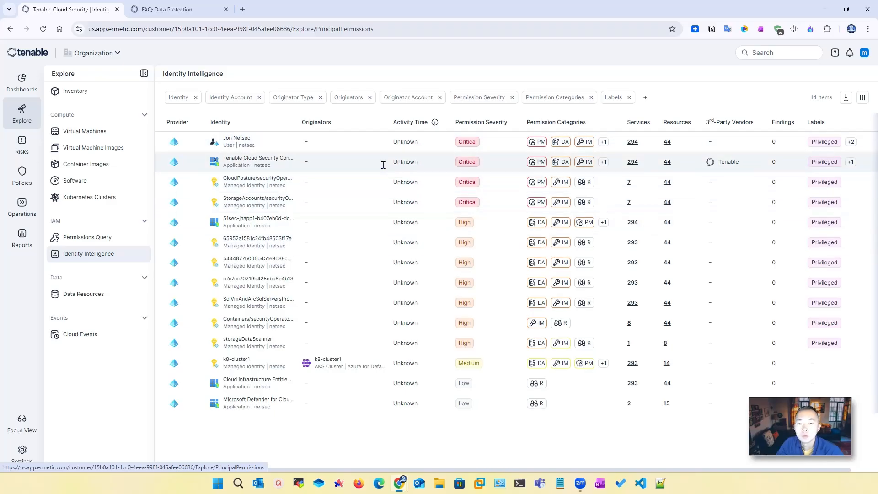
pyautogui.click(111, 237)
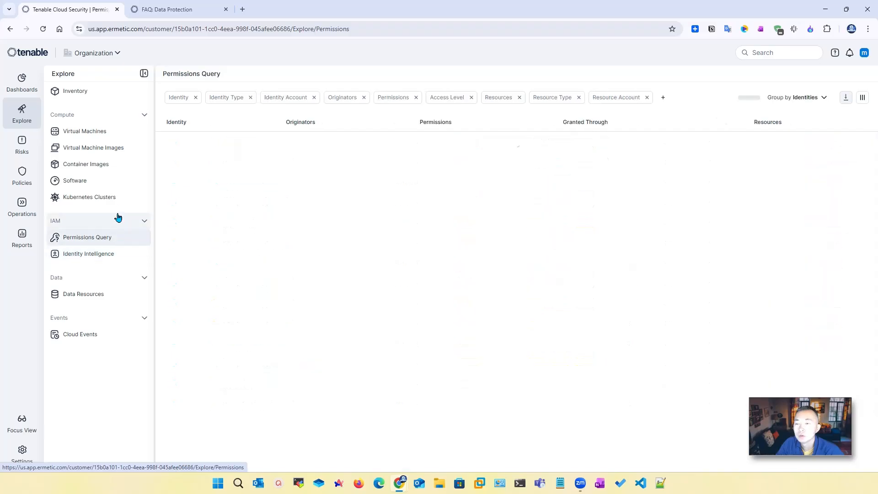
# View the discovered Kubernetes clusters and go through the Add Clusters via Helm setup as far as Run Helm Command.
pyautogui.click(125, 198)
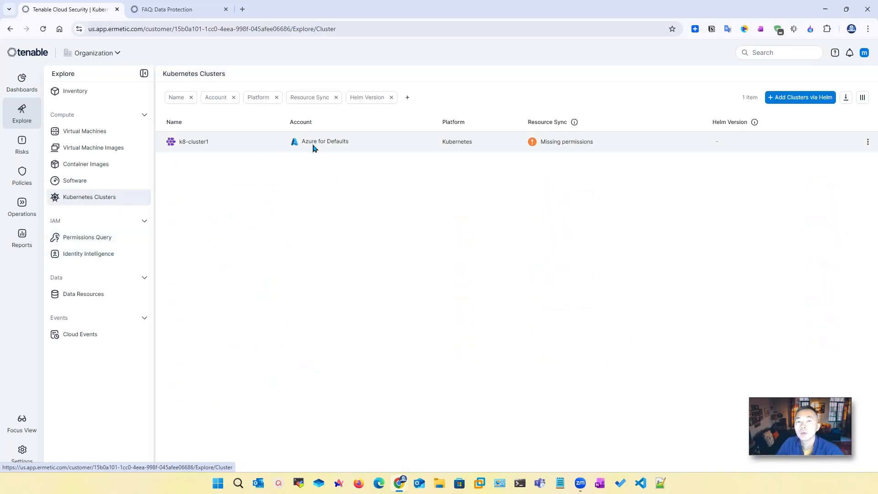
pyautogui.moveTo(575, 143)
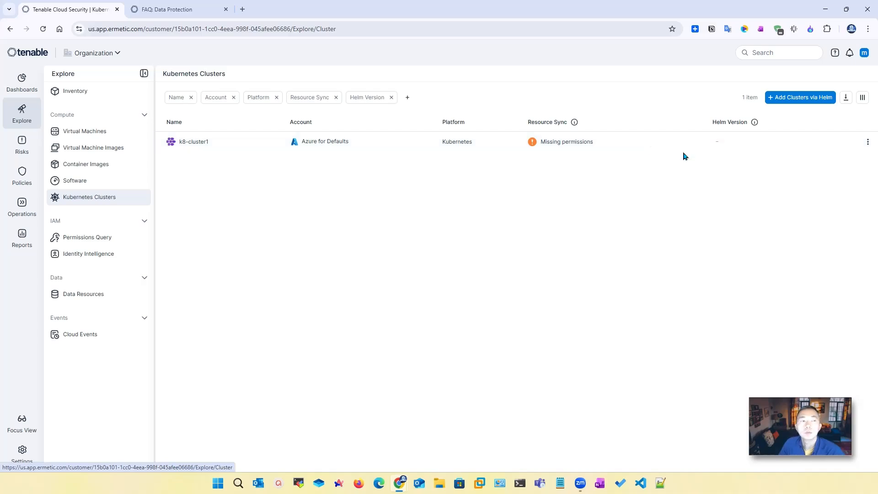
pyautogui.click(790, 100)
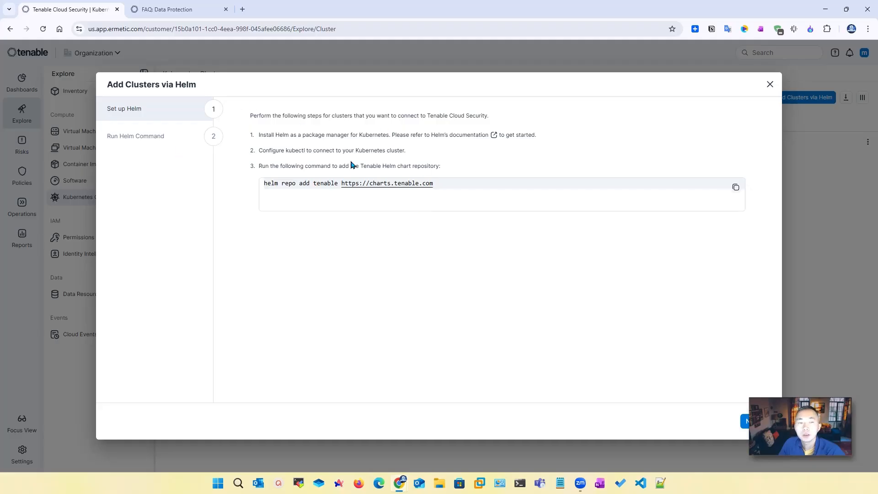
pyautogui.click(741, 421)
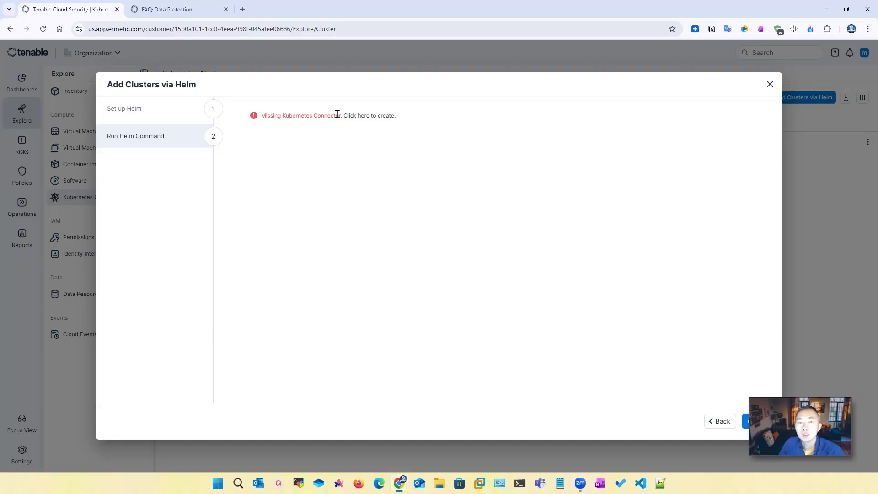
# Open the Kubernetes Cluster Connectors integration from the Helm setup, and view the object storage scanning settings for data.
pyautogui.click(365, 117)
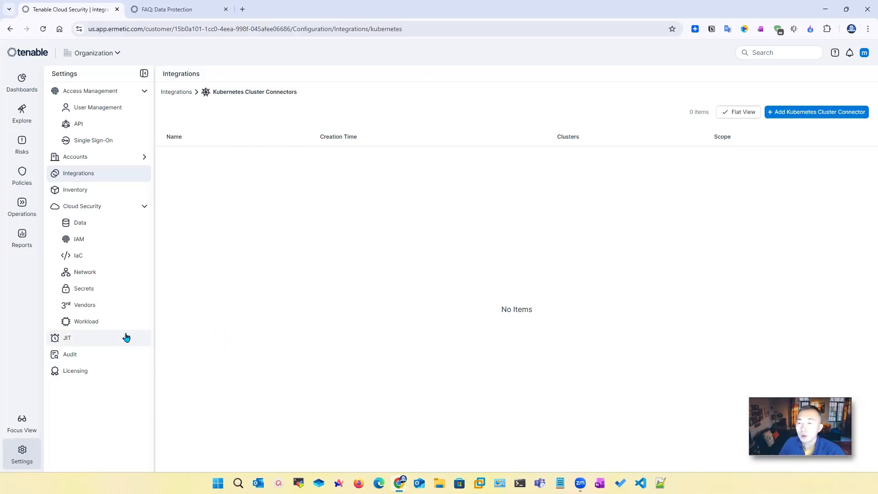
pyautogui.click(130, 225)
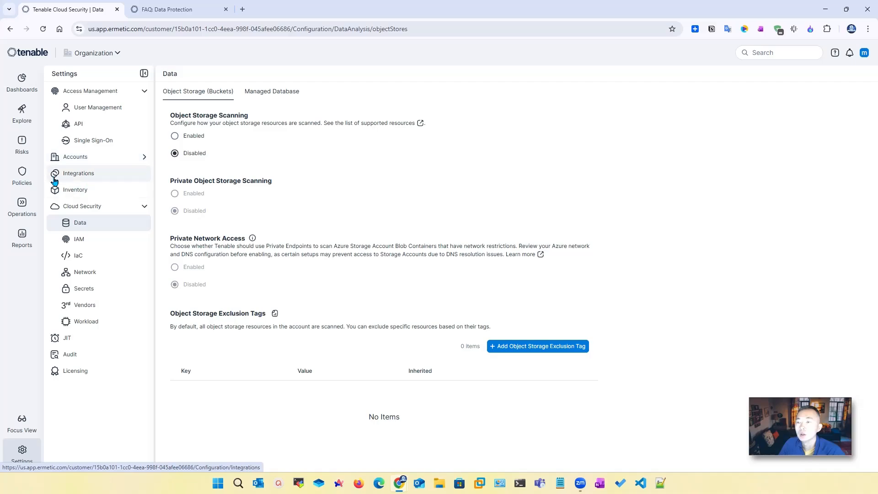
# Go through the remaining risk views: excessive permissions, vulnerabilities, malicious files and container image CI/CD scans.
pyautogui.click(29, 155)
pyautogui.click(126, 111)
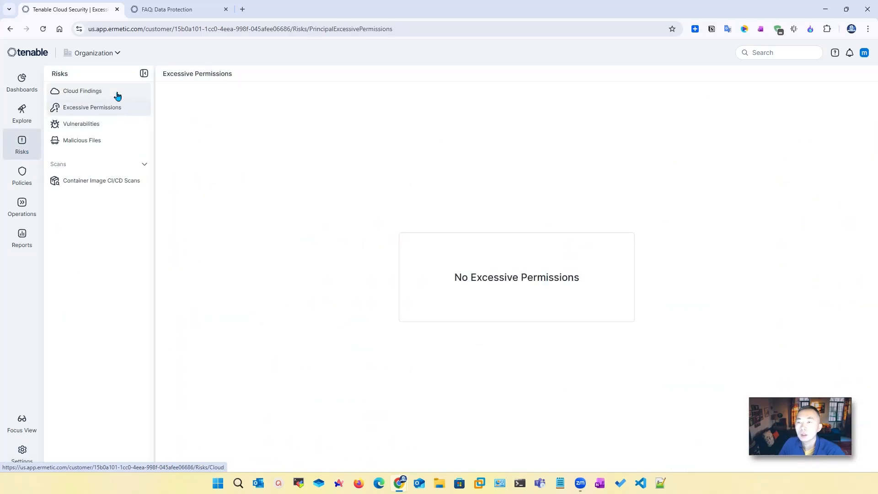
pyautogui.click(115, 94)
pyautogui.click(133, 110)
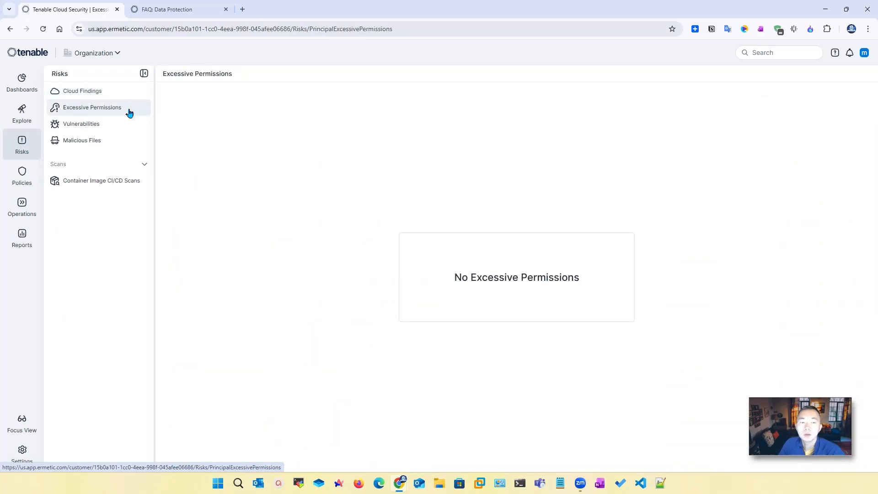
pyautogui.click(103, 131)
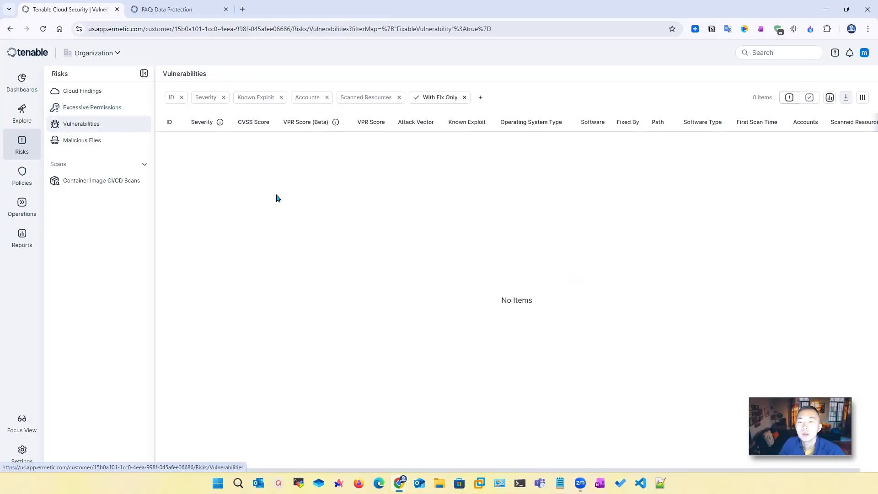
pyautogui.click(108, 143)
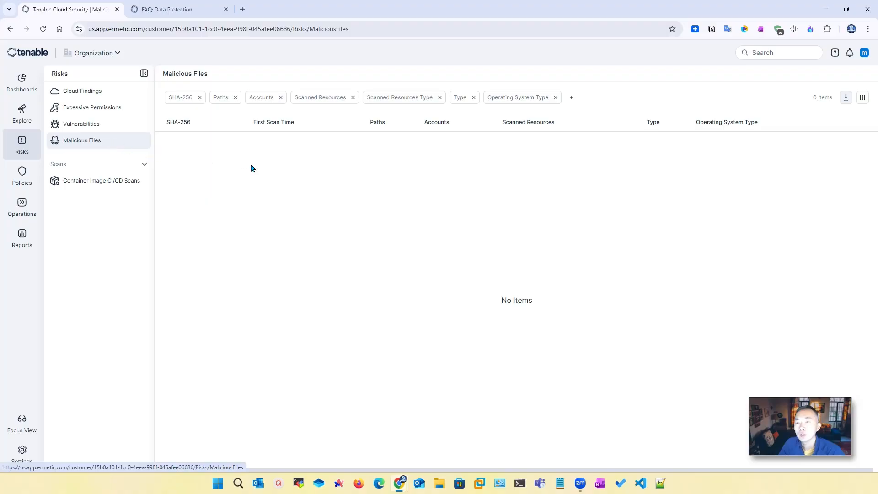
pyautogui.click(103, 183)
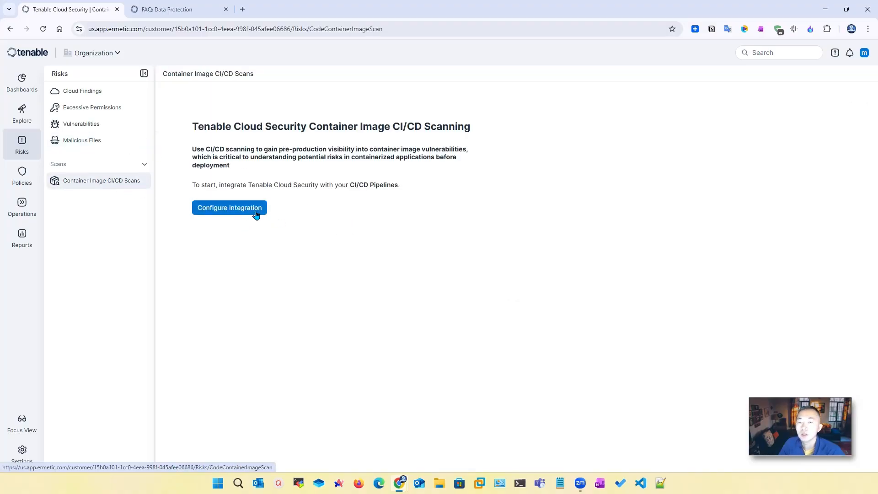
# Look through the built-in cloud policies and check the custom policies.
pyautogui.click(32, 180)
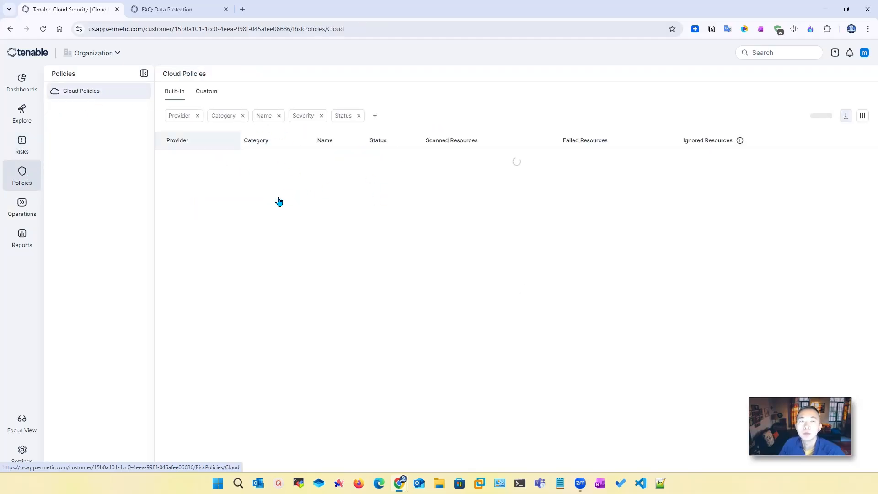
pyautogui.scroll(-7, 416, 334)
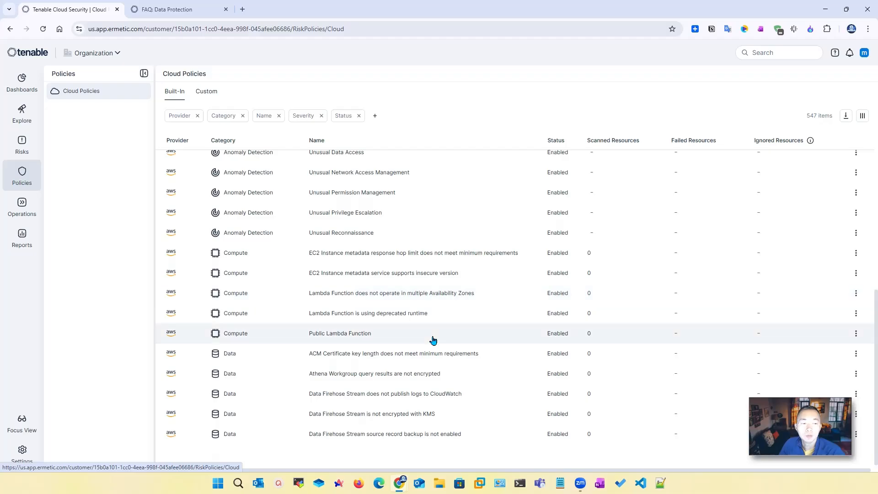
pyautogui.scroll(7, 276, 247)
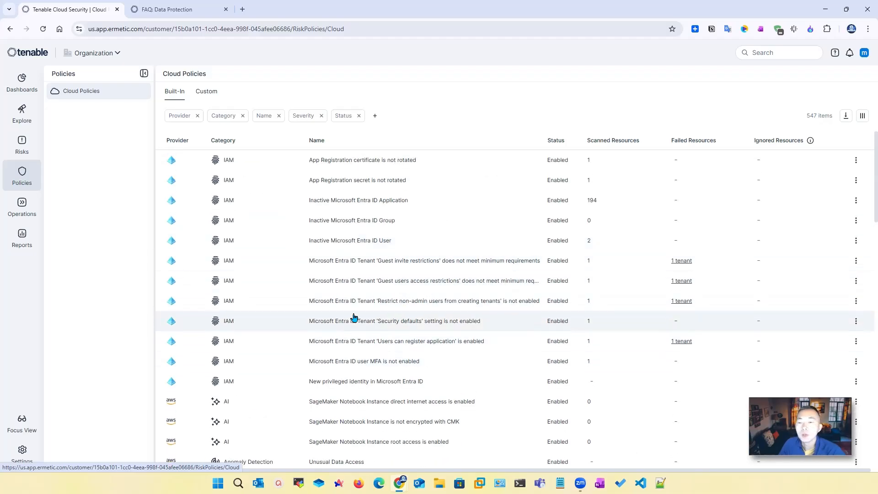
pyautogui.click(206, 92)
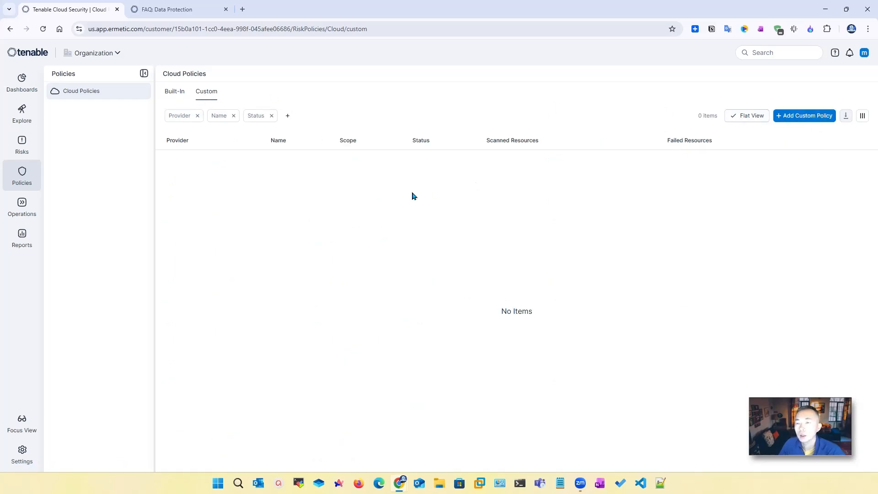
# View Findings Automations, and inspect the new report form under the scheduled reports without creating a report.
pyautogui.click(31, 214)
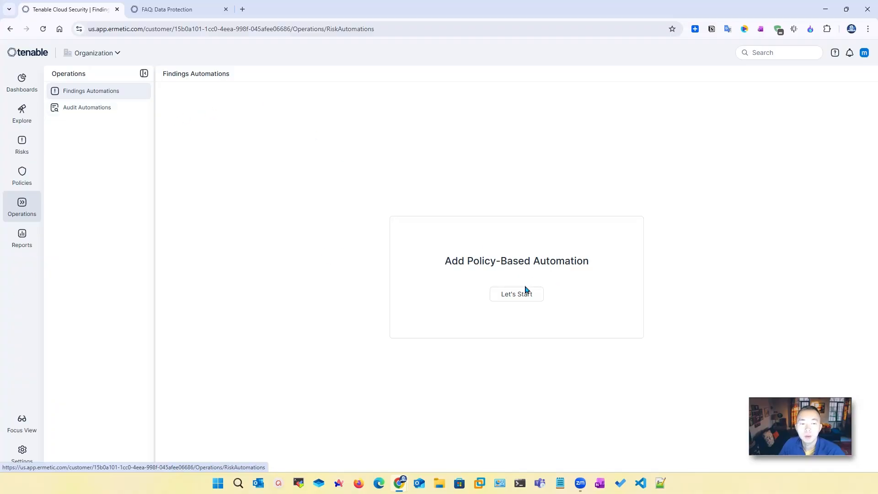
pyautogui.click(28, 241)
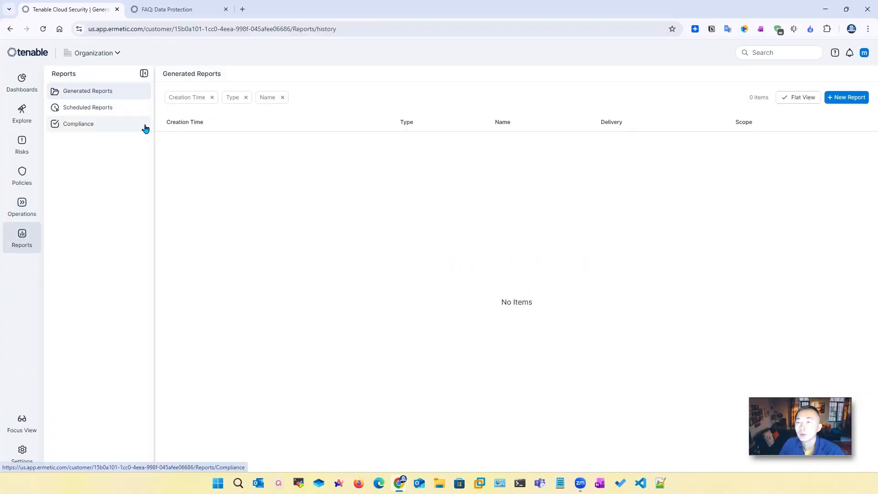
pyautogui.click(88, 107)
pyautogui.click(834, 98)
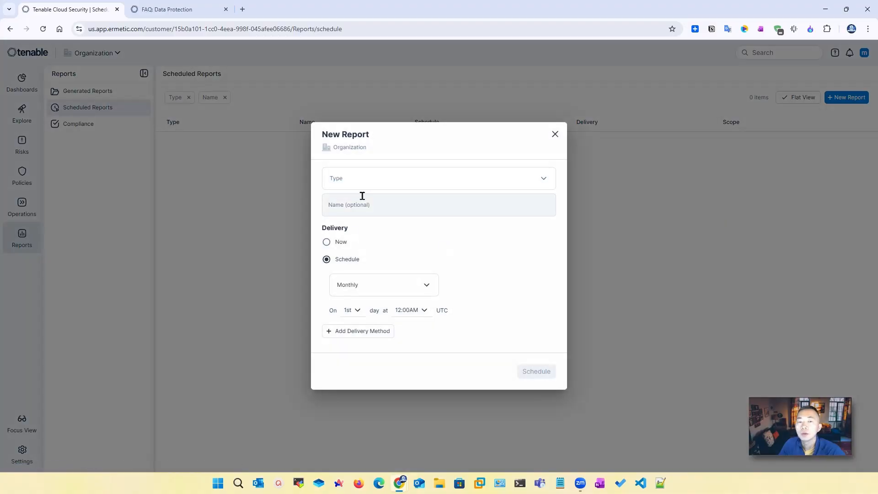
pyautogui.click(553, 134)
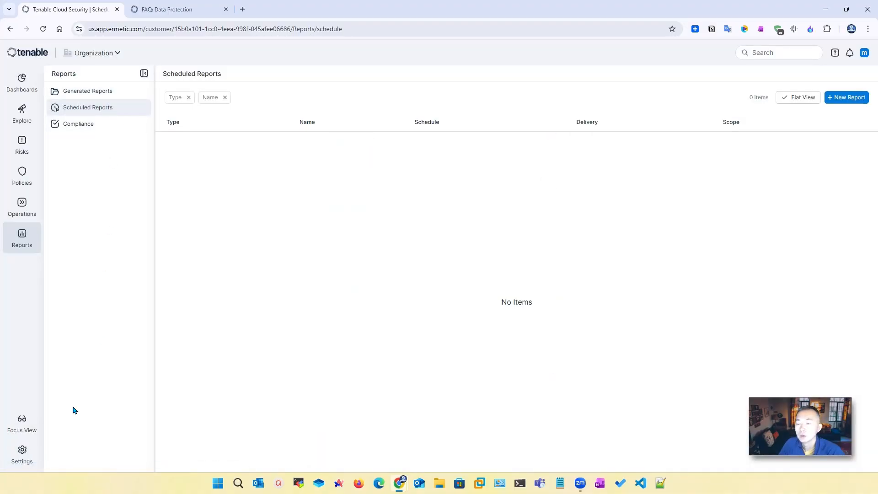
# Switch the focus view to Cloud Security and look through its overview dashboard and cloud findings.
pyautogui.click(28, 414)
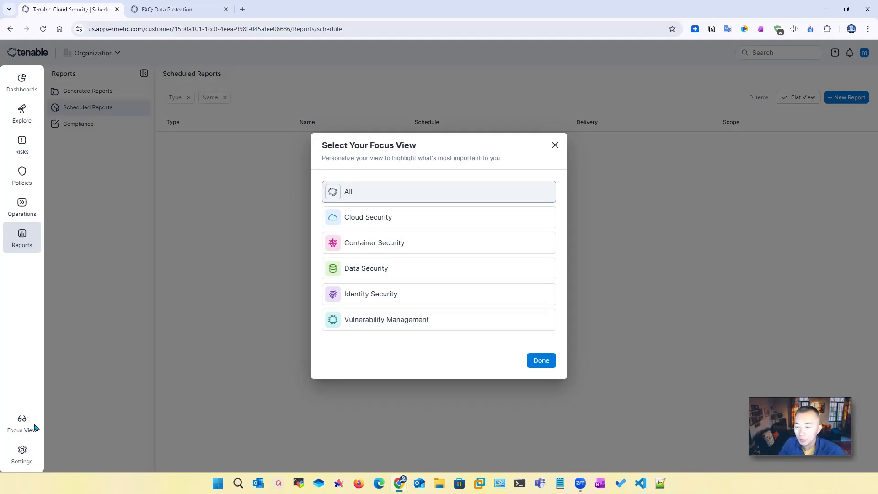
pyautogui.click(466, 217)
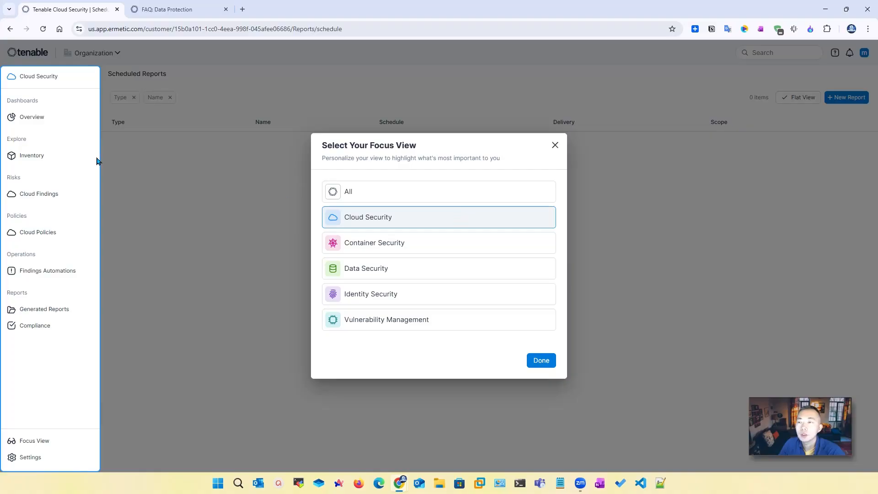
pyautogui.click(55, 121)
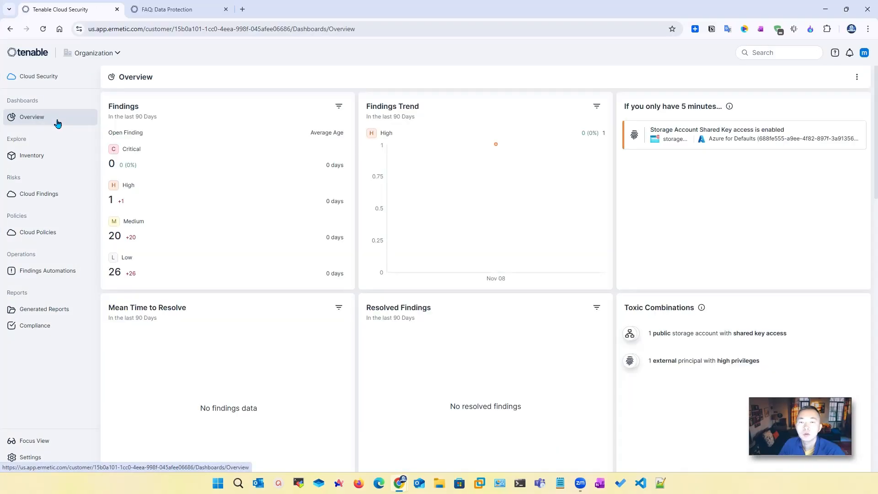
pyautogui.click(58, 156)
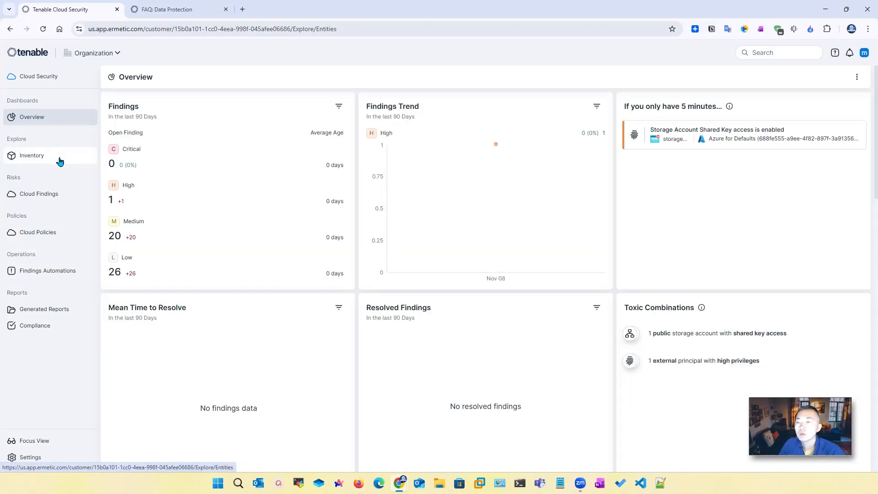
pyautogui.click(60, 194)
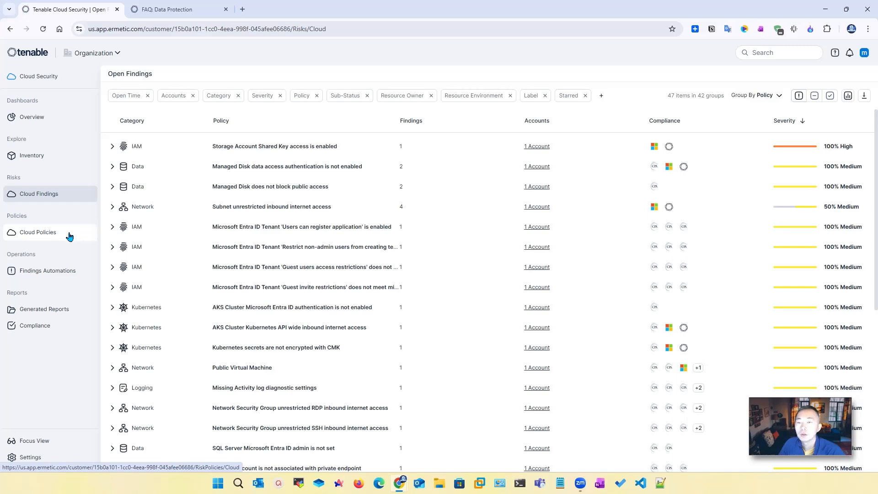
# Switch the focus view to Data Security and open its data resources.
pyautogui.click(53, 440)
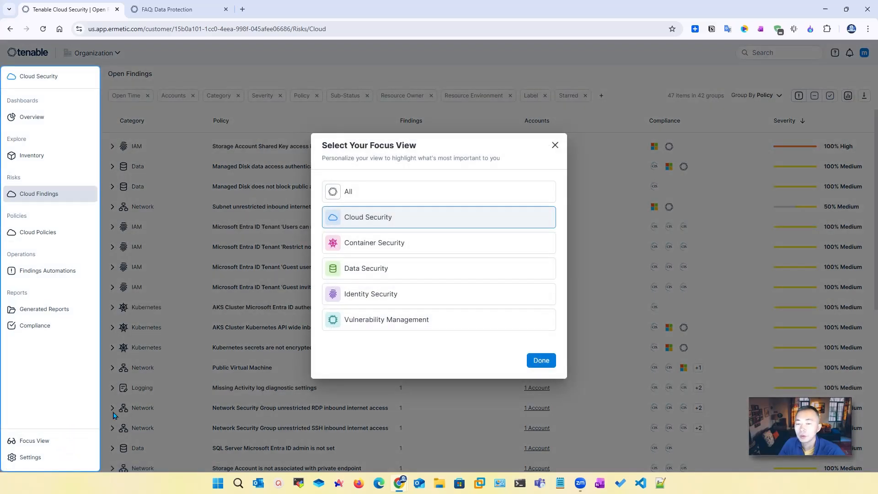
pyautogui.click(384, 271)
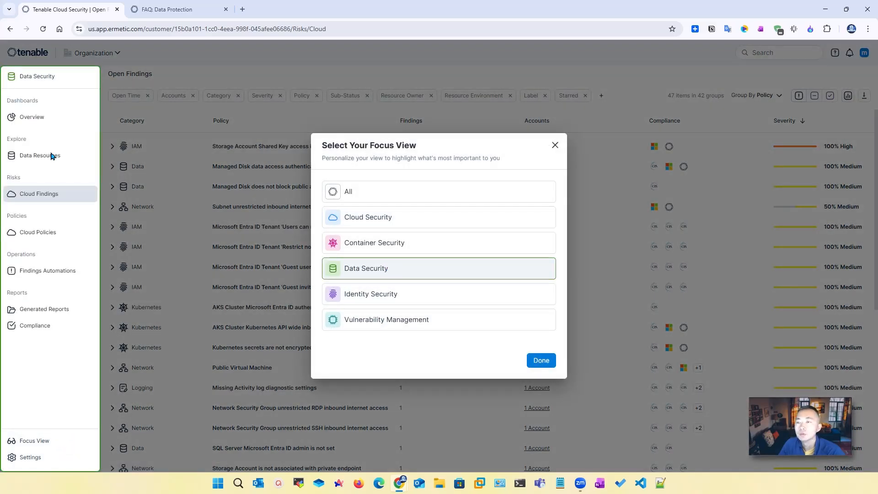
pyautogui.click(51, 156)
pyautogui.click(53, 156)
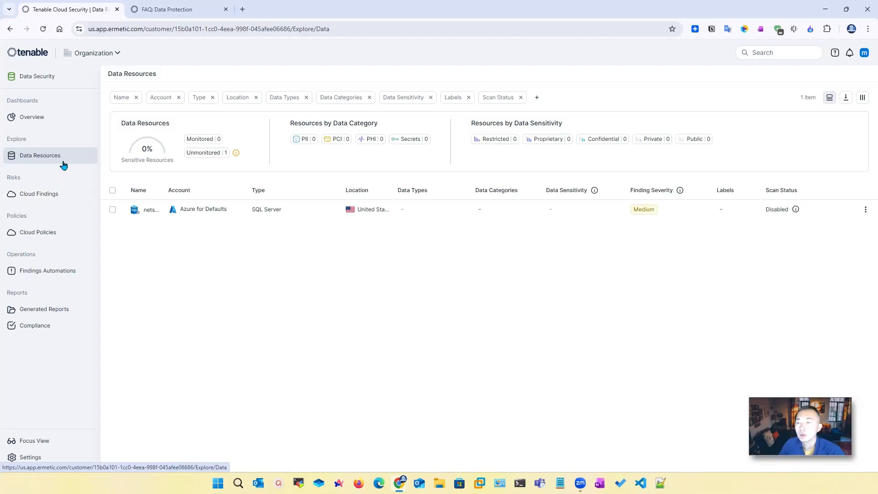